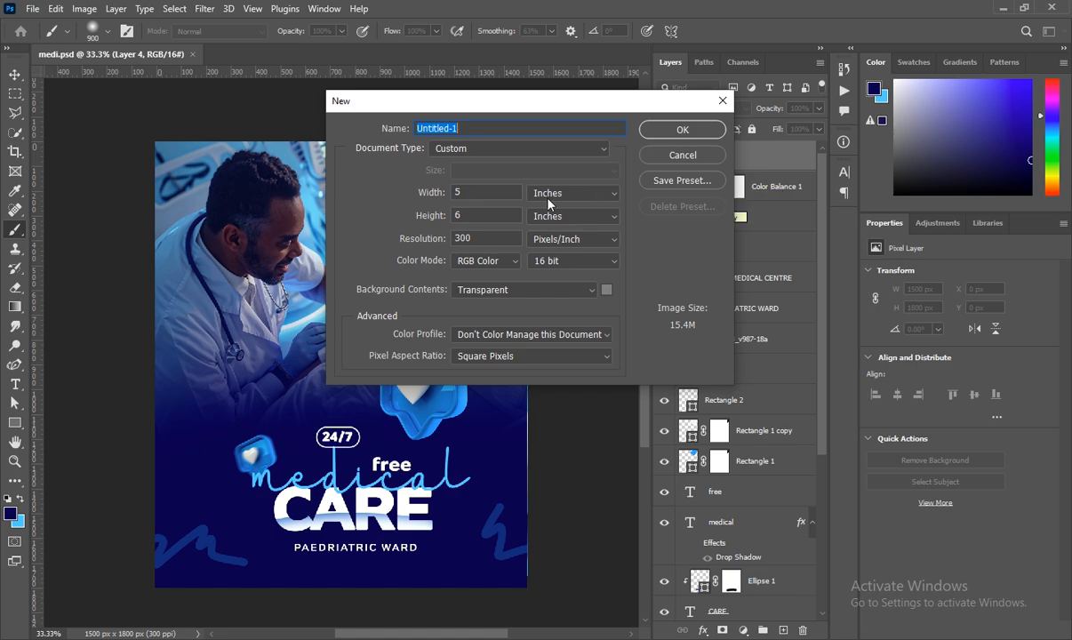
- Create a 5 × 6 inch transparent 16-bit RGB document at 300 pixels/inch and add a solid color fill of #00014d
click(669, 133)
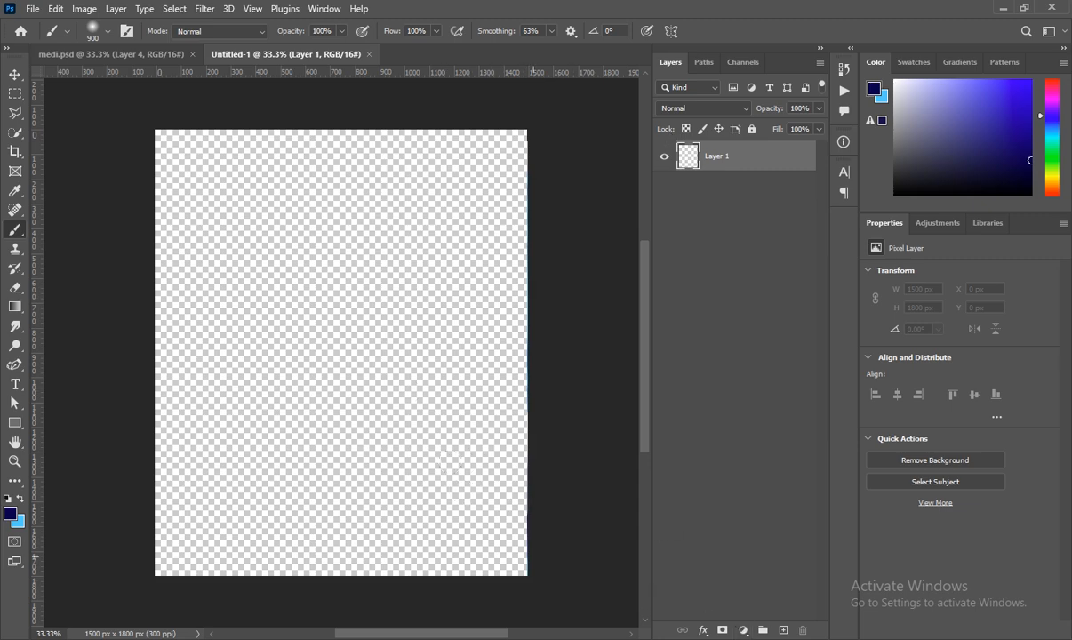
click(743, 629)
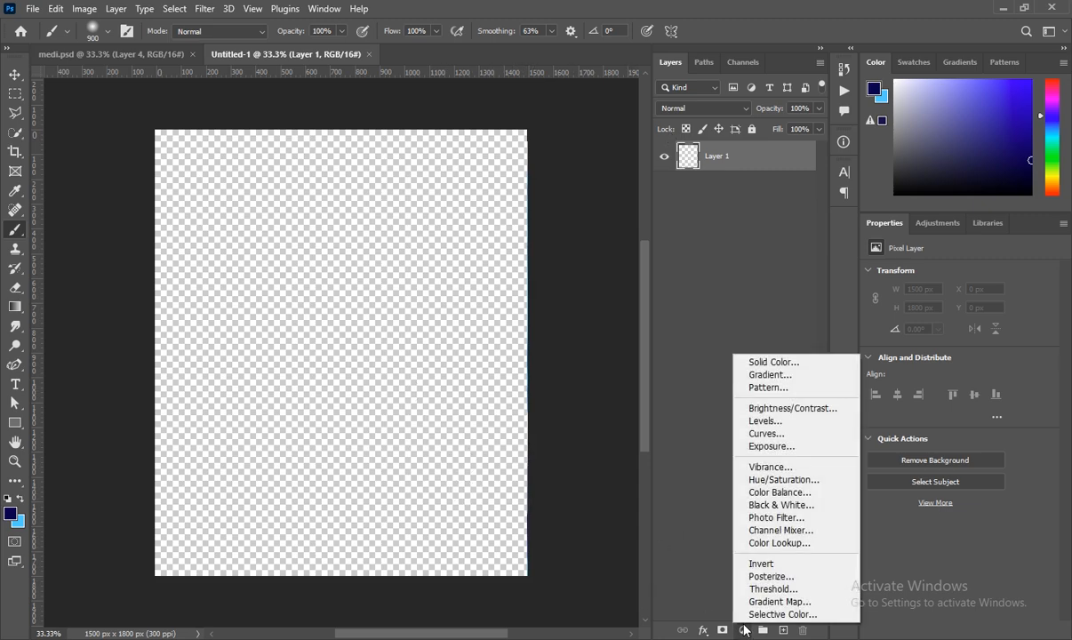
click(766, 364)
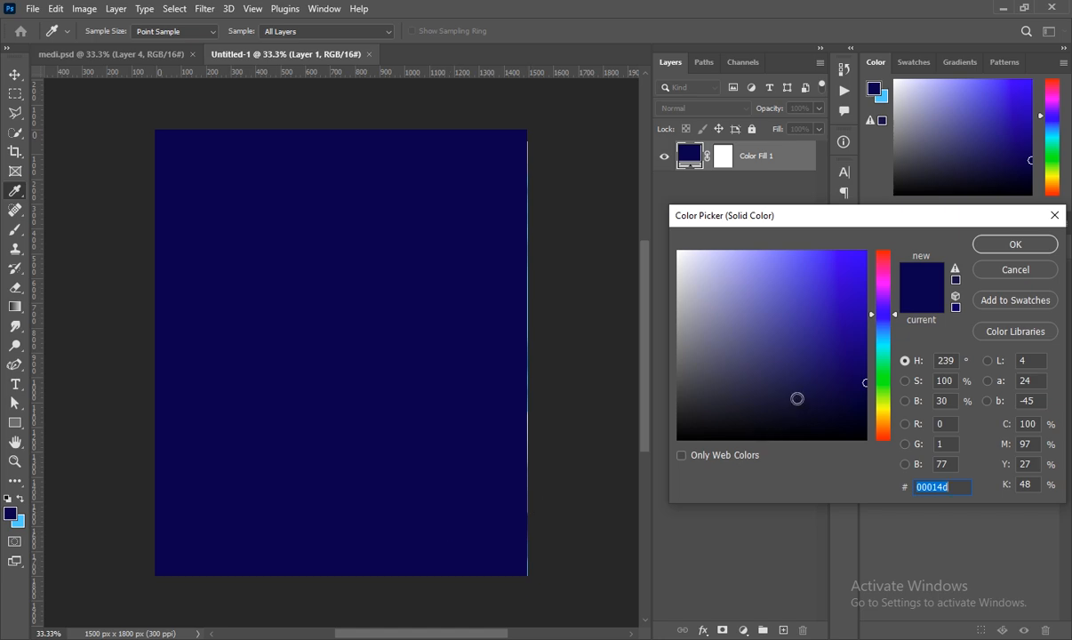
click(1016, 245)
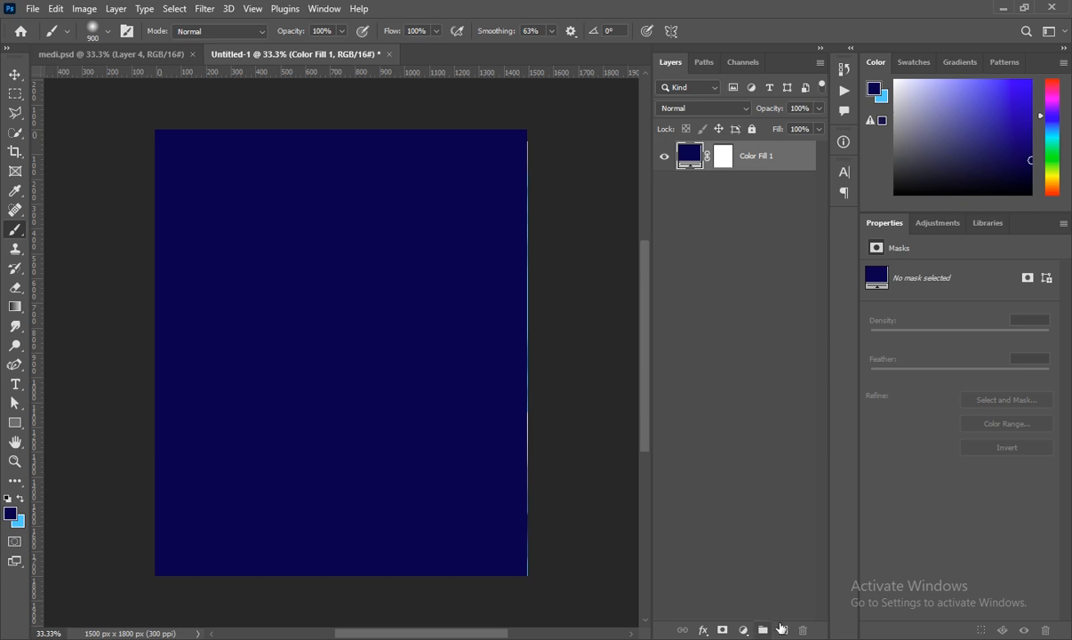
- Place the paediatrician image from the source files folder on a new layer and align it with the canvas's top edge
key(ctrl+shift+alt+n)
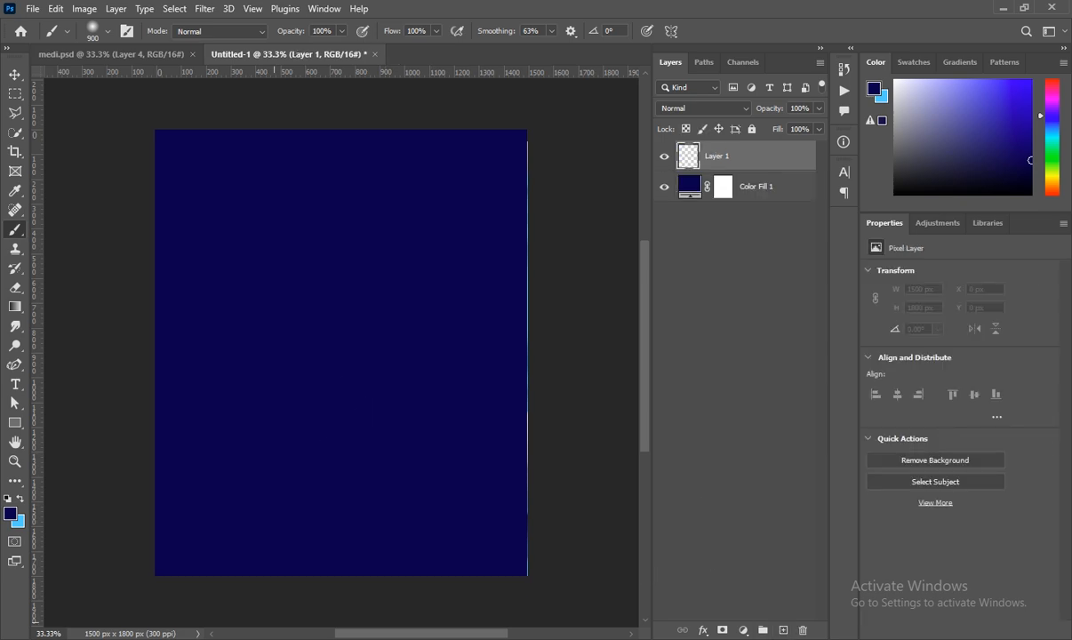
click(325, 551)
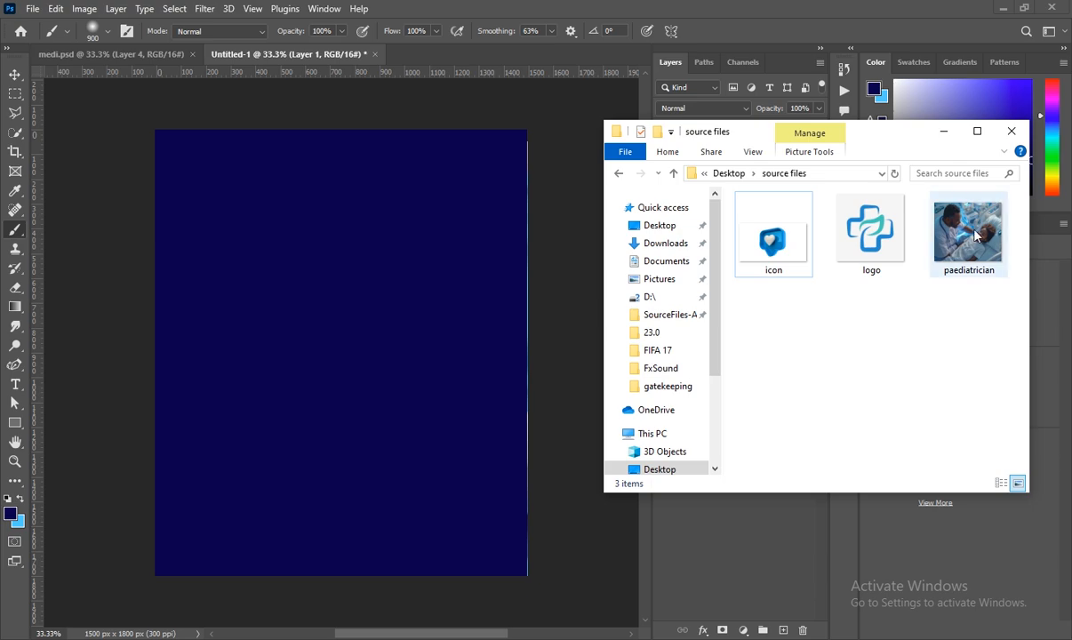
drag(975, 234, 314, 348)
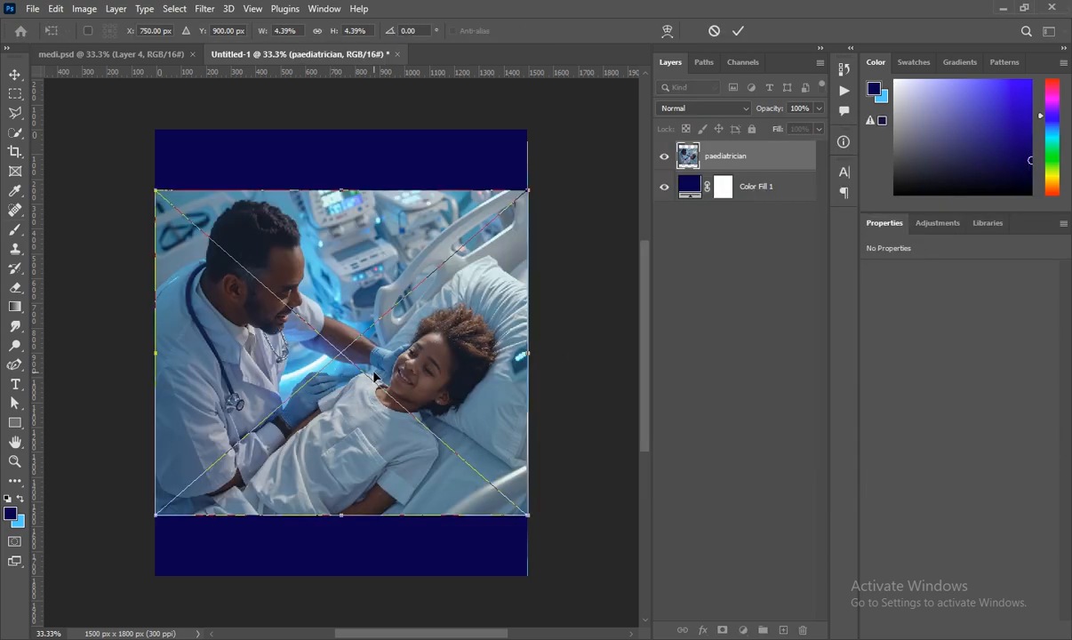
drag(373, 375, 372, 316)
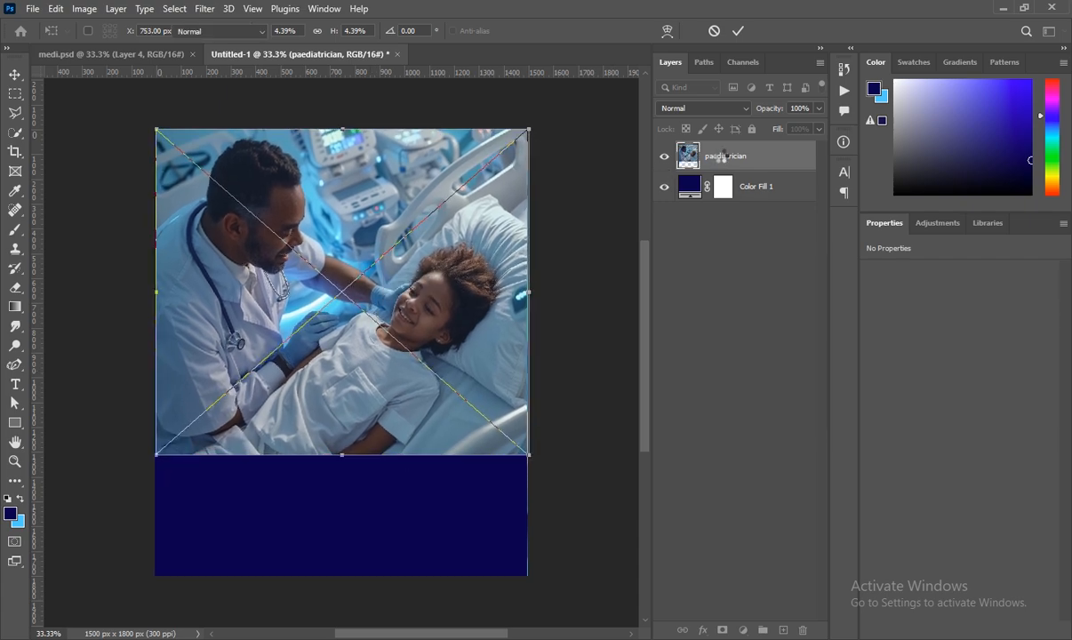
key(b)
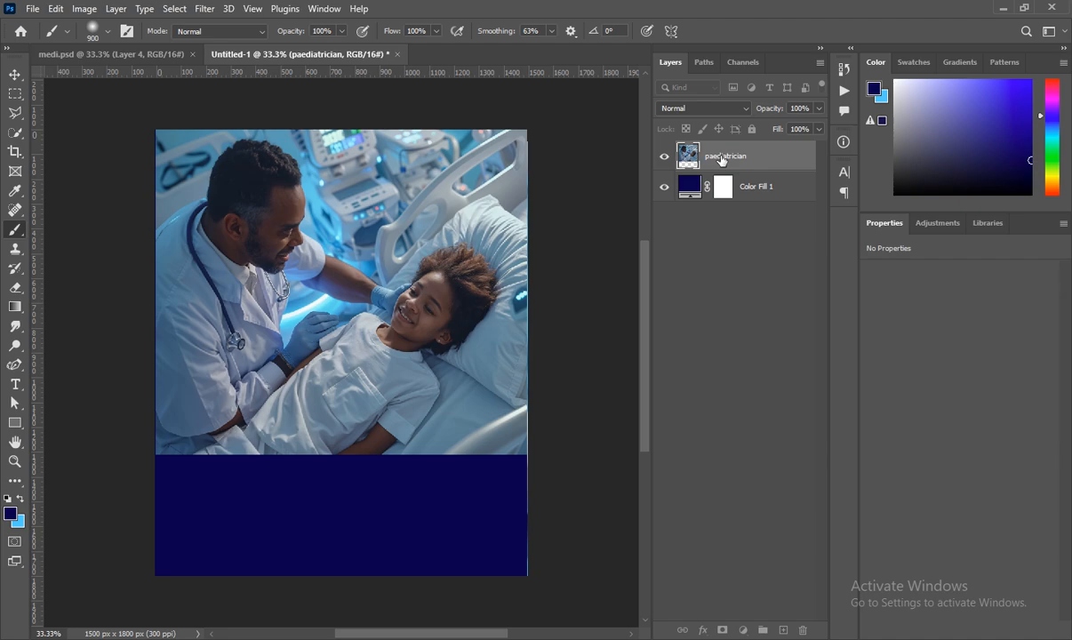
- Apply a Camera Raw filter to the paediatrician layer with Texture +37, Highlights +32 and Clarity +28
click(721, 159)
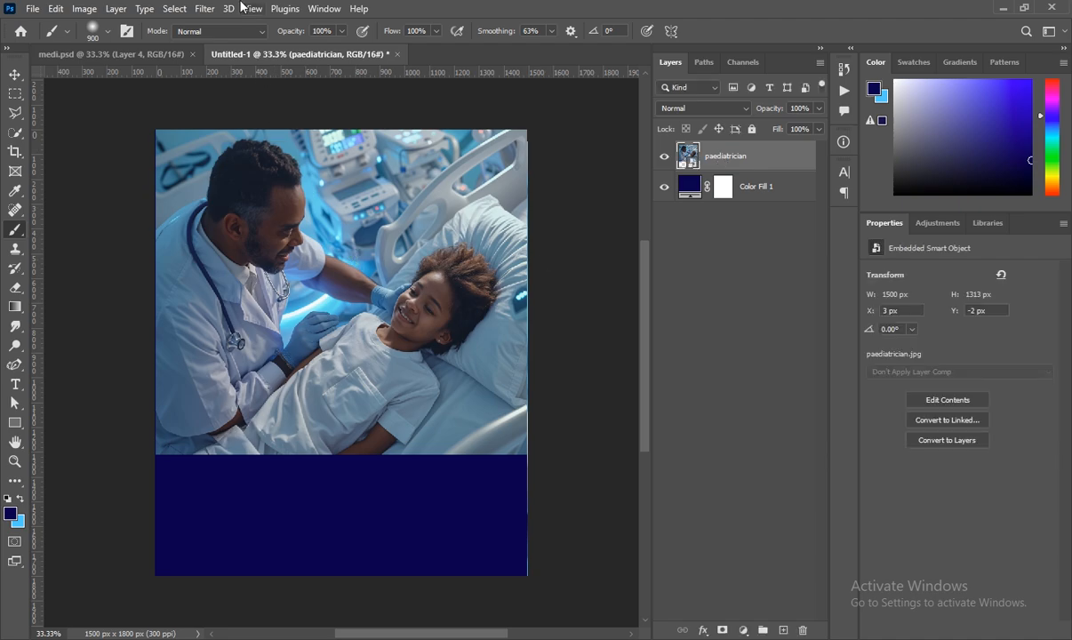
click(205, 10)
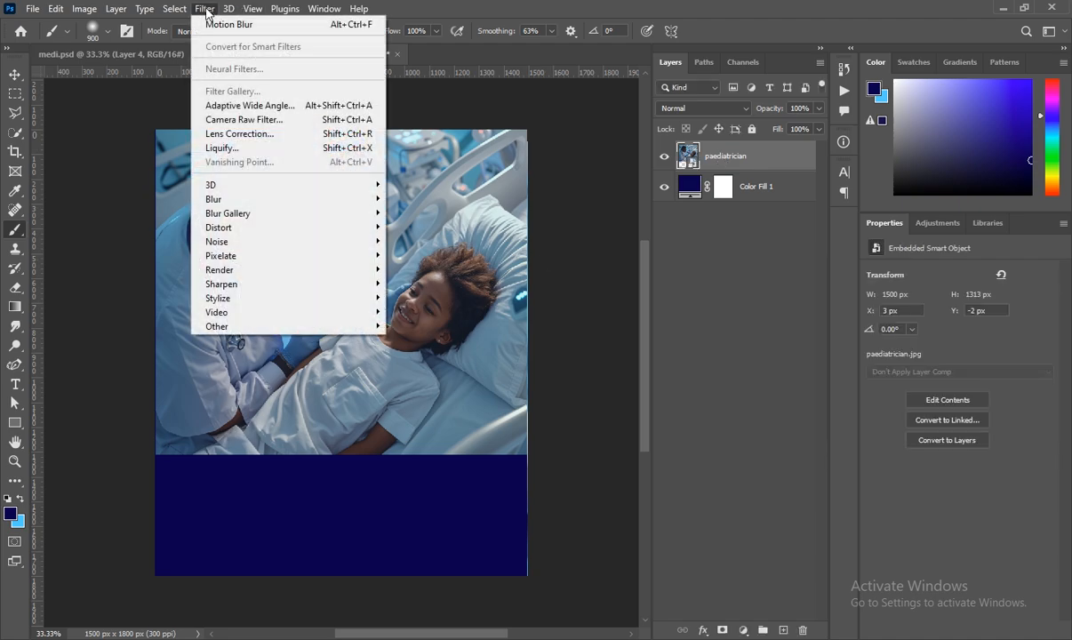
click(240, 127)
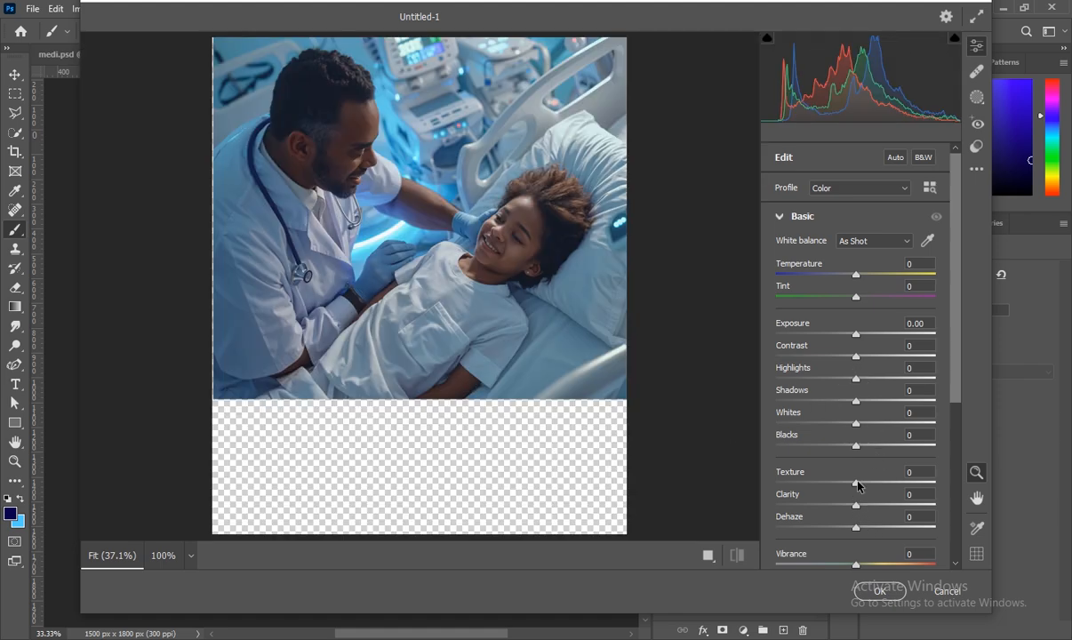
drag(855, 482, 888, 485)
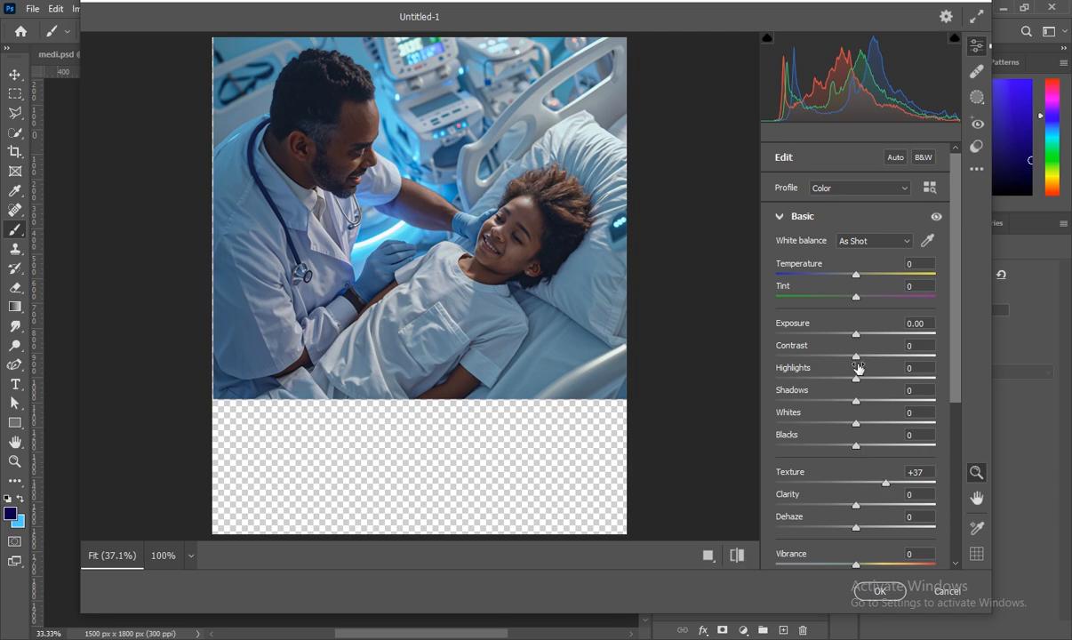
drag(856, 378, 881, 377)
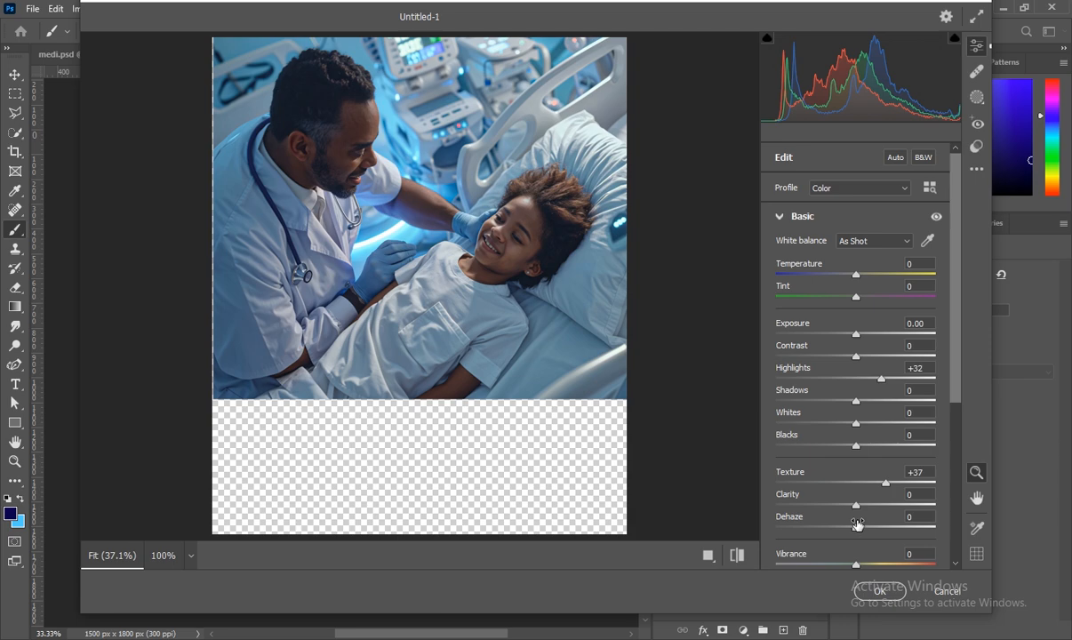
drag(863, 504, 880, 504)
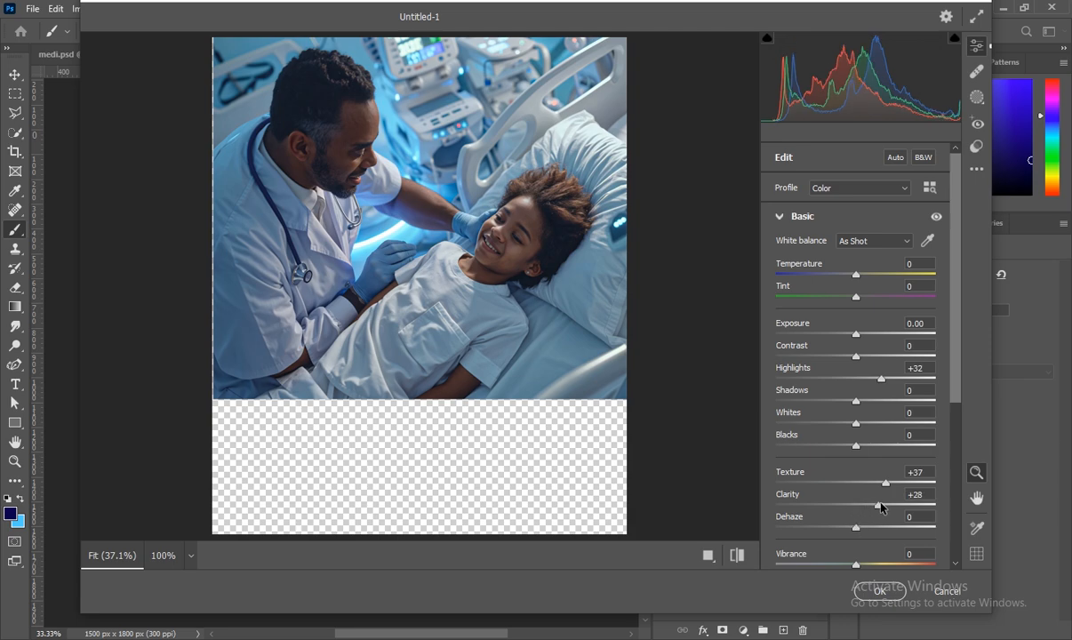
click(878, 591)
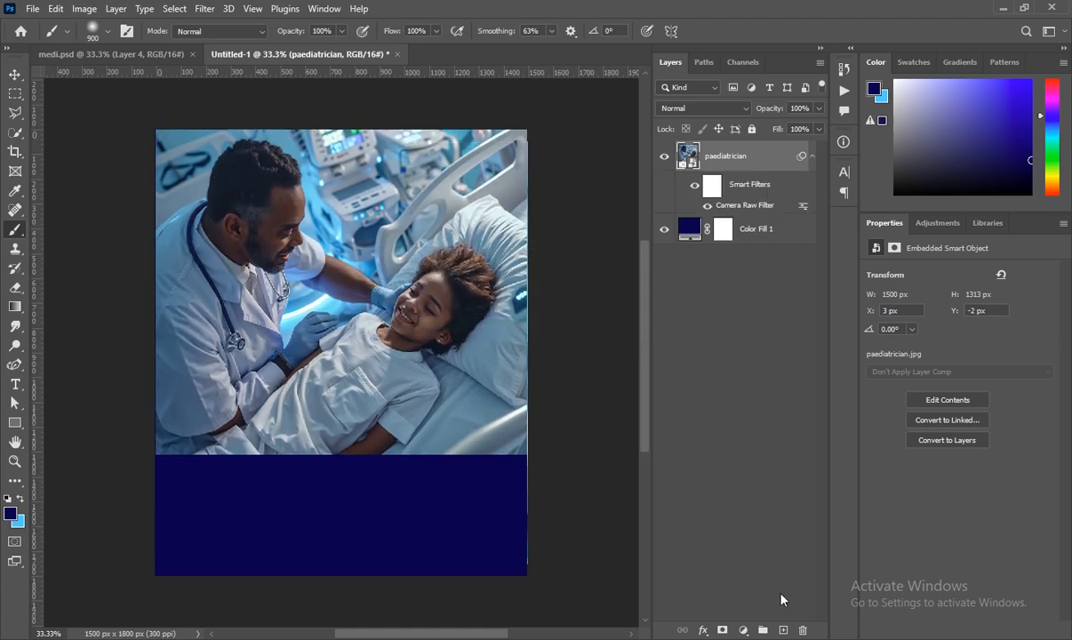
- On a new layer, paint dark blue with the 900 px Soft Round brush to fade the photo's lower edge into the background
click(781, 629)
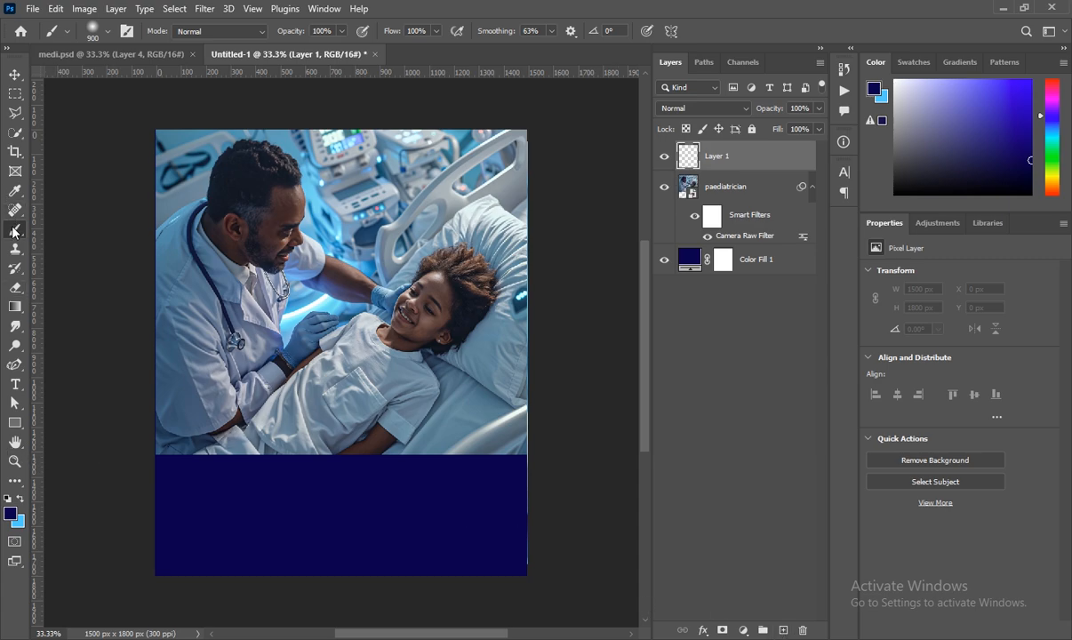
click(106, 31)
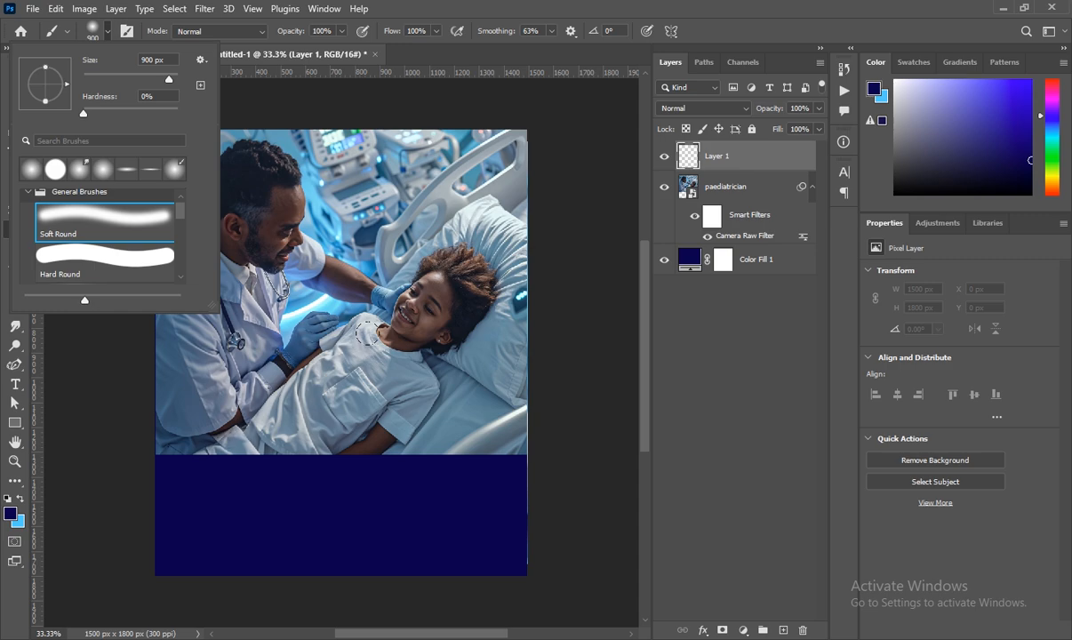
key(Escape)
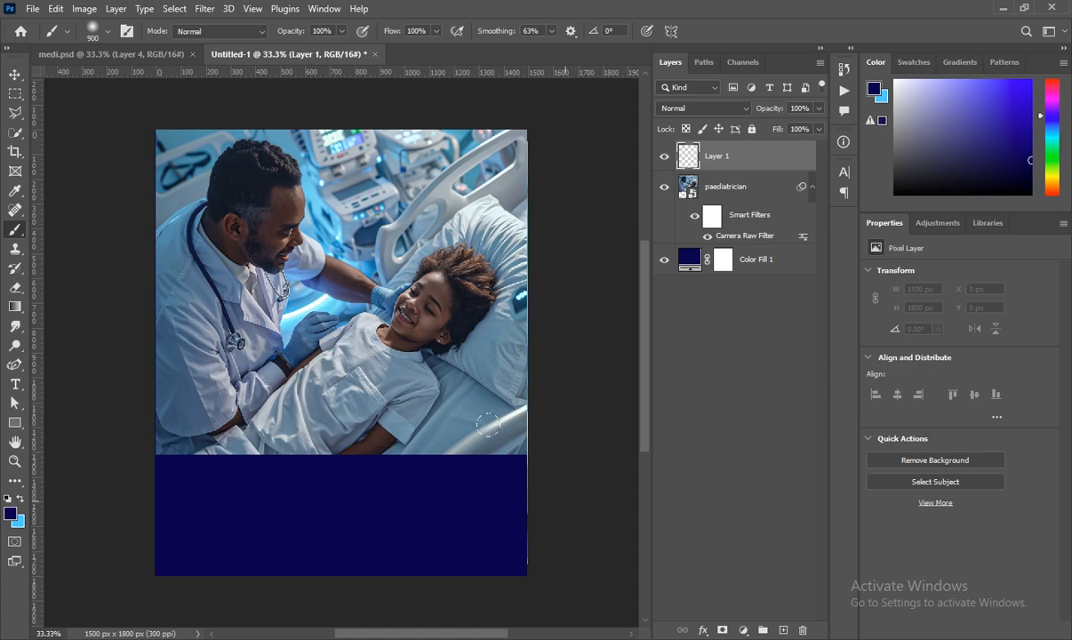
mouse_move(537, 464)
mouse_down()
mouse_move(154, 481)
mouse_move(562, 485)
mouse_up()
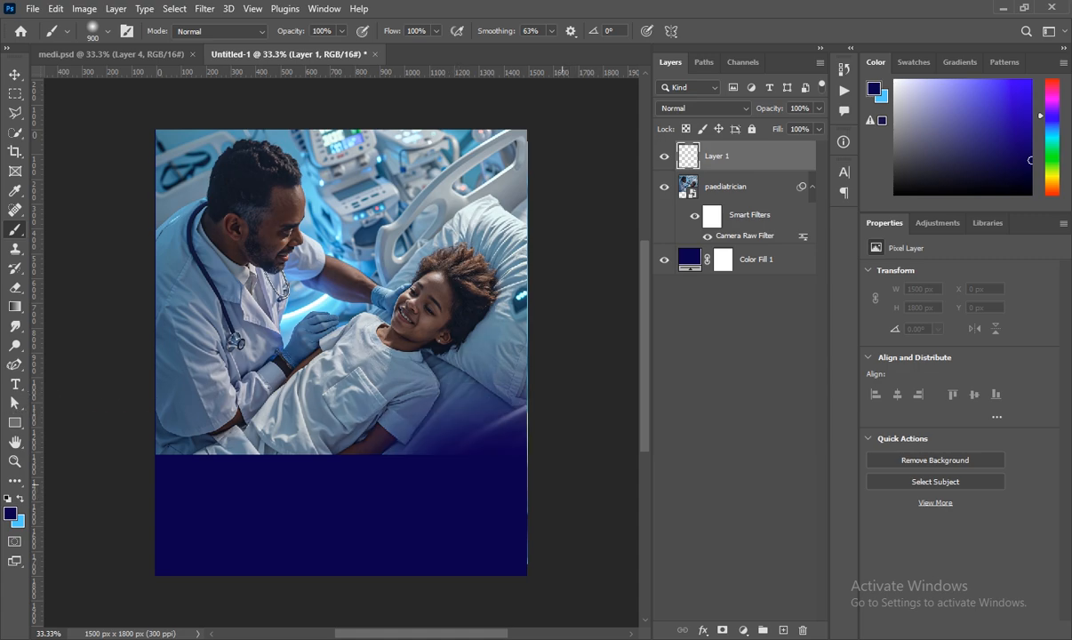
mouse_move(524, 396)
mouse_down()
mouse_move(122, 400)
mouse_move(547, 433)
mouse_move(399, 433)
mouse_move(139, 526)
mouse_up()
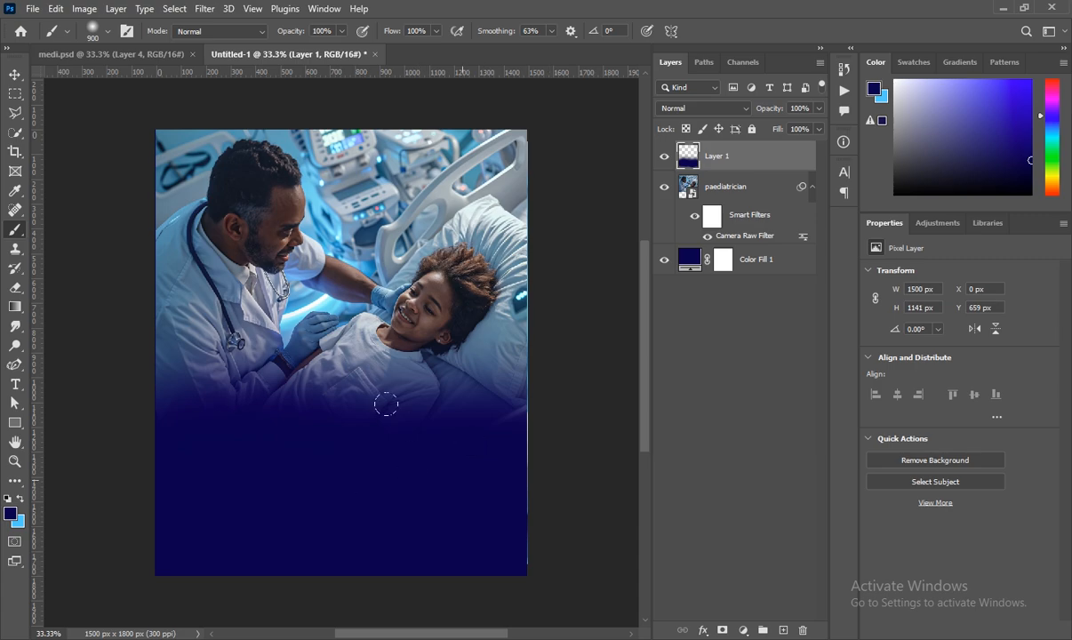
- Draw a rectangle about 554 × 360 px on the dark lower half of the new document and fill it white
click(144, 52)
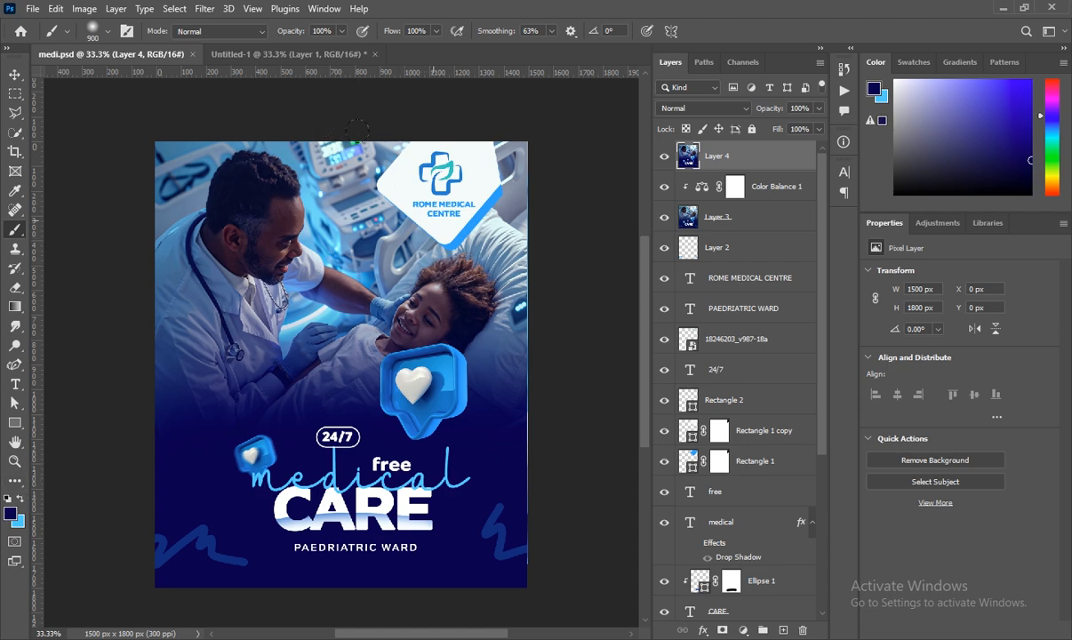
click(283, 53)
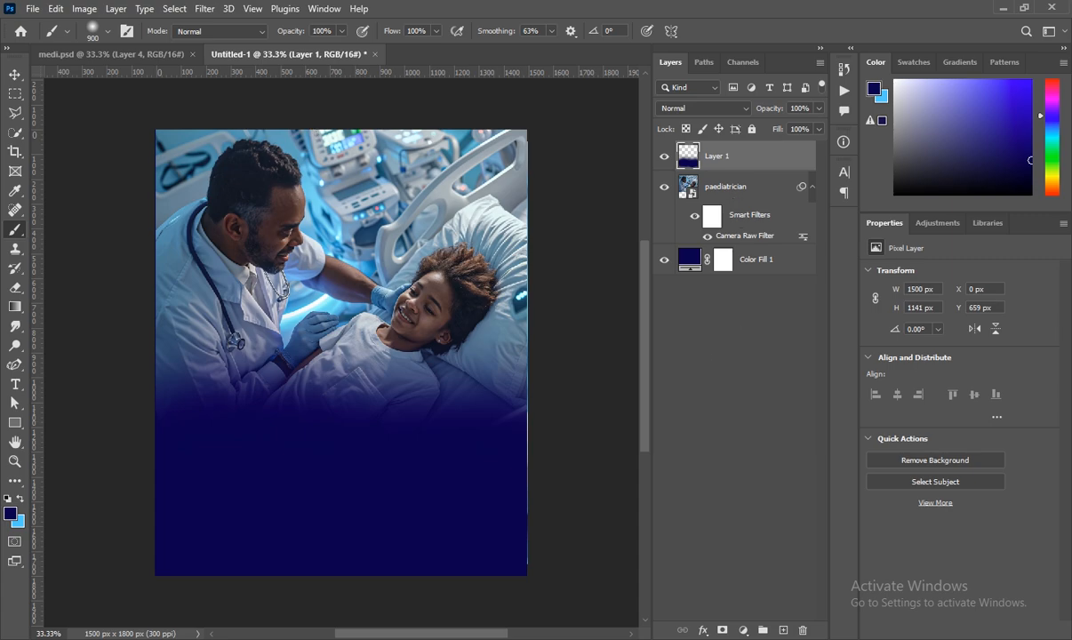
click(782, 629)
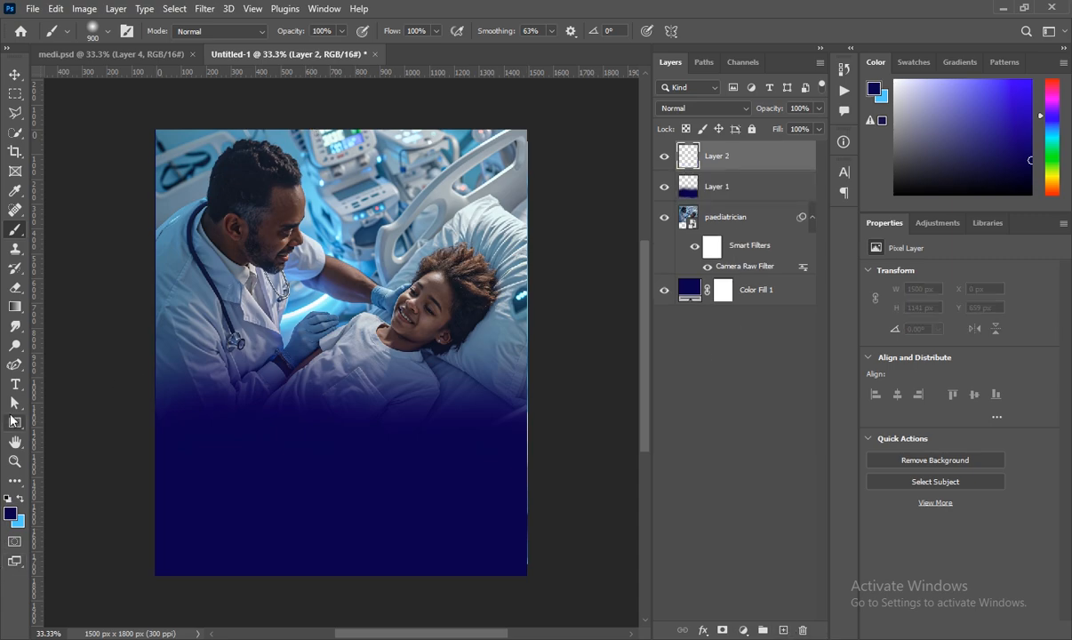
click(14, 421)
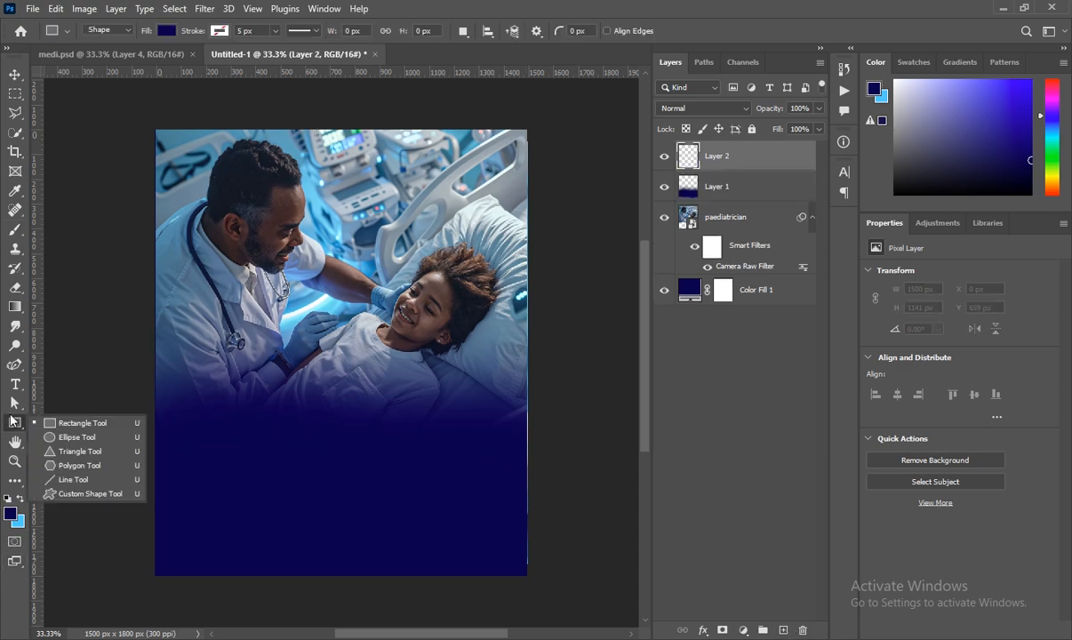
click(82, 424)
drag(291, 409, 429, 499)
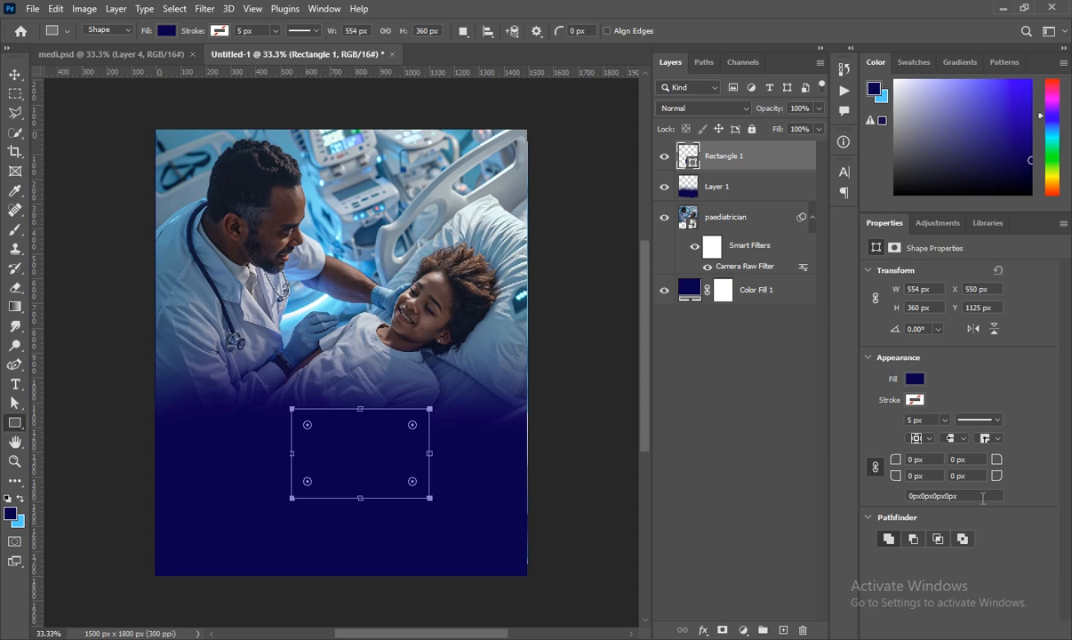
click(914, 380)
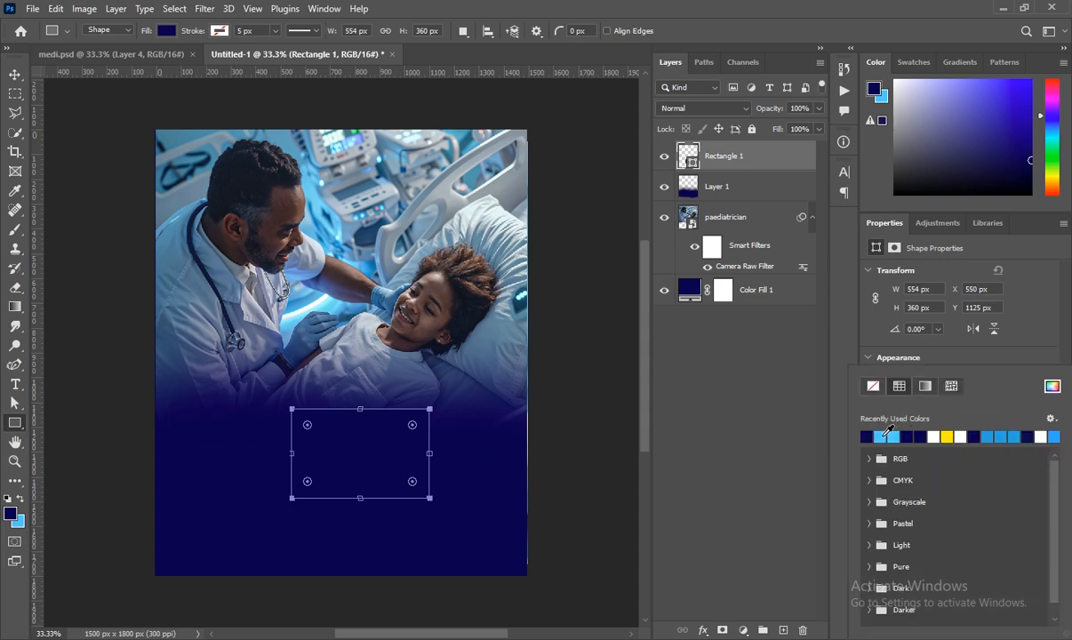
click(945, 433)
click(833, 411)
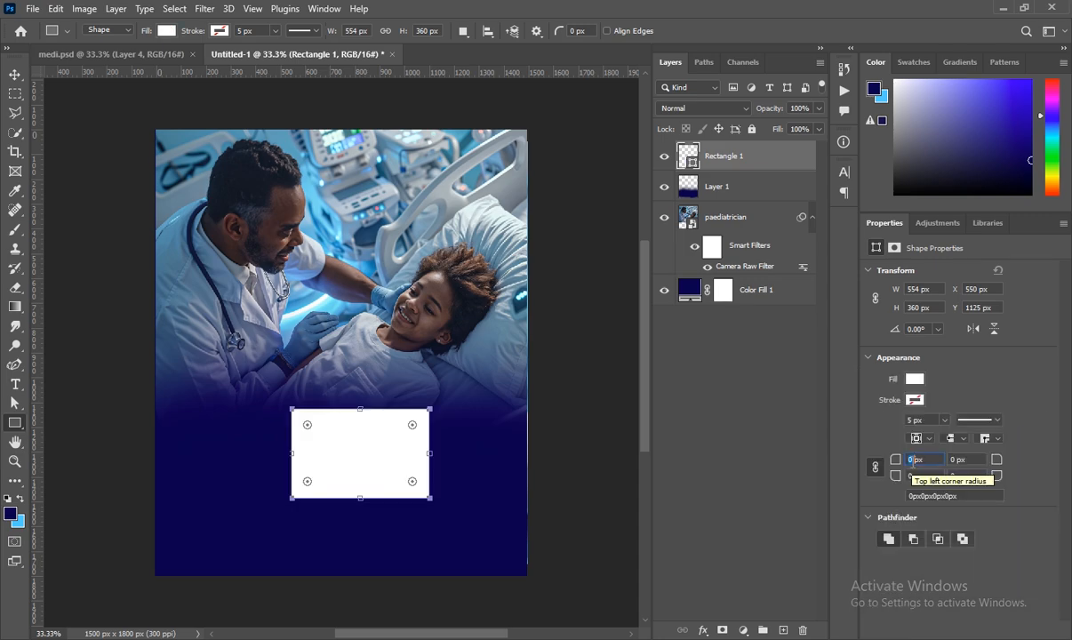
- Round all corners of the white rectangle to 50 px and move it over the photo, just above the child's head
text(5)
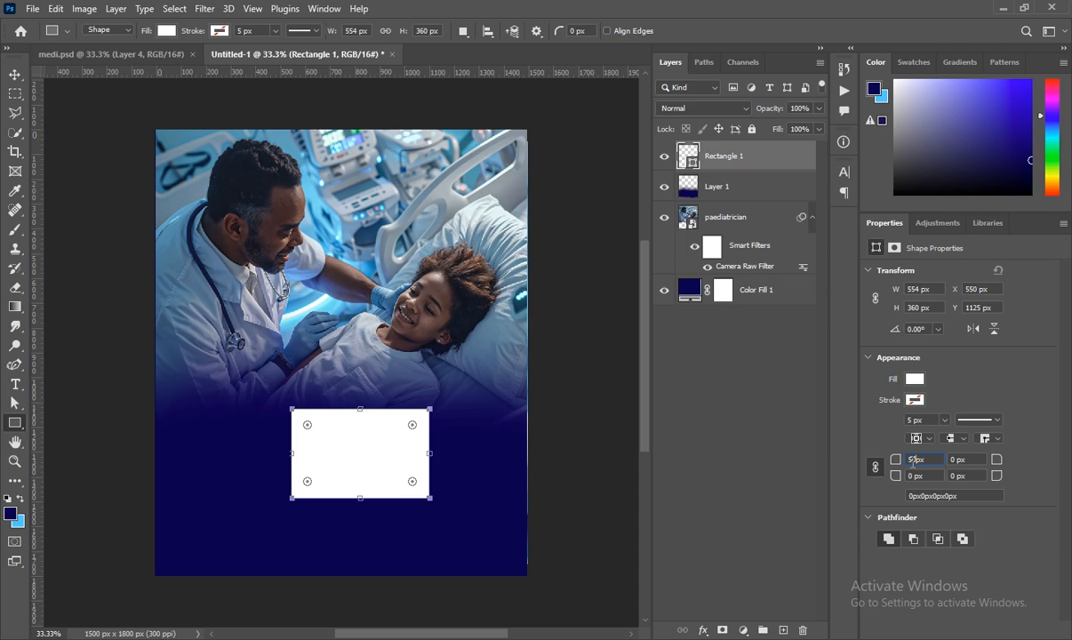
text(0)
key(Return)
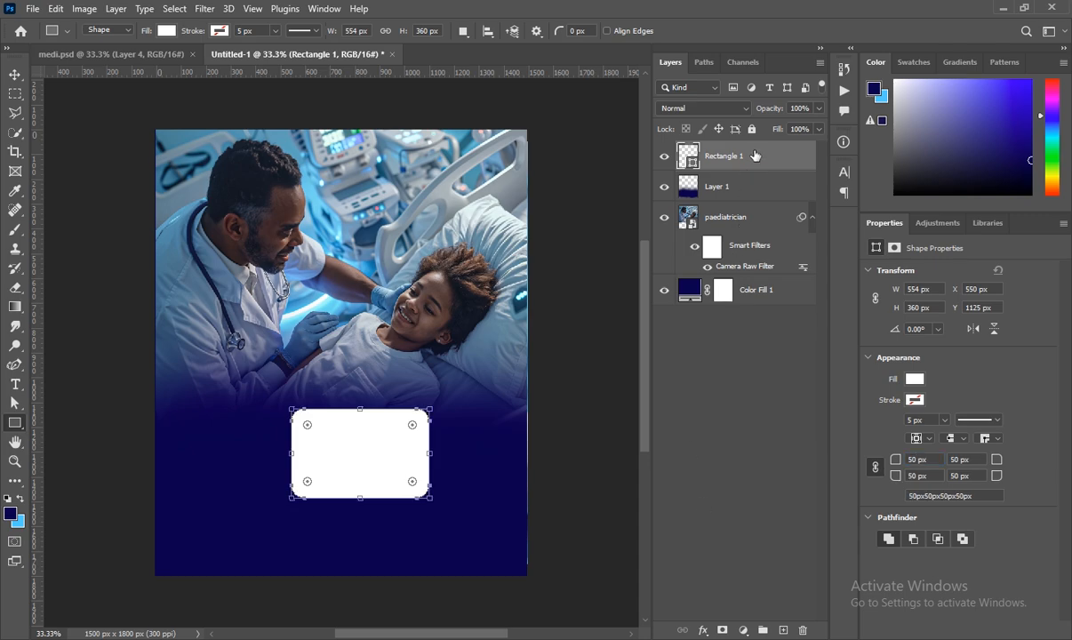
key(ctrl+t)
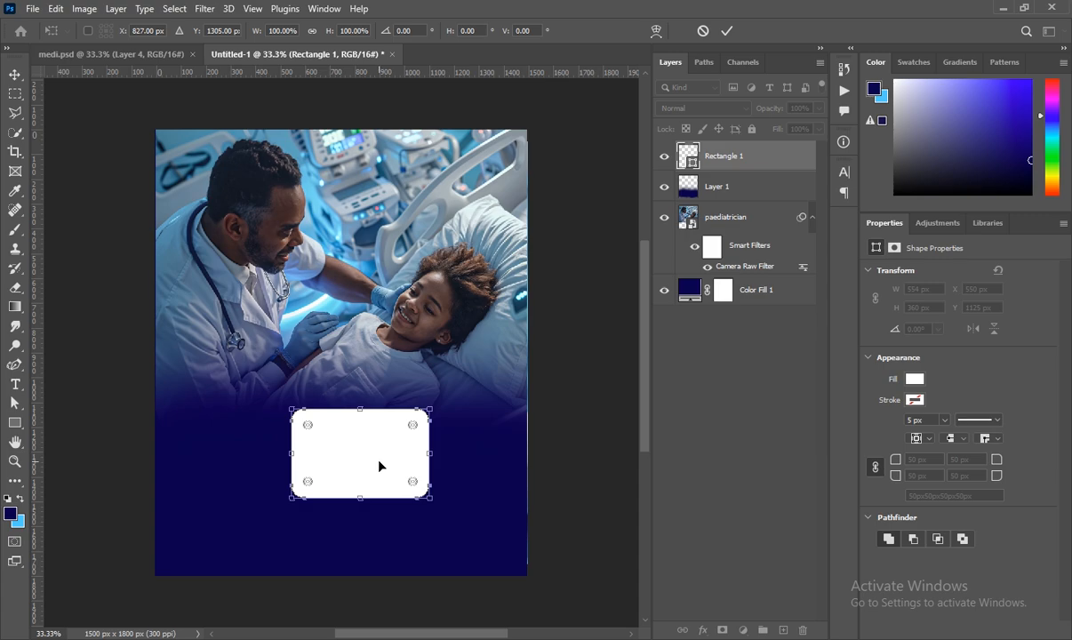
drag(379, 465, 425, 229)
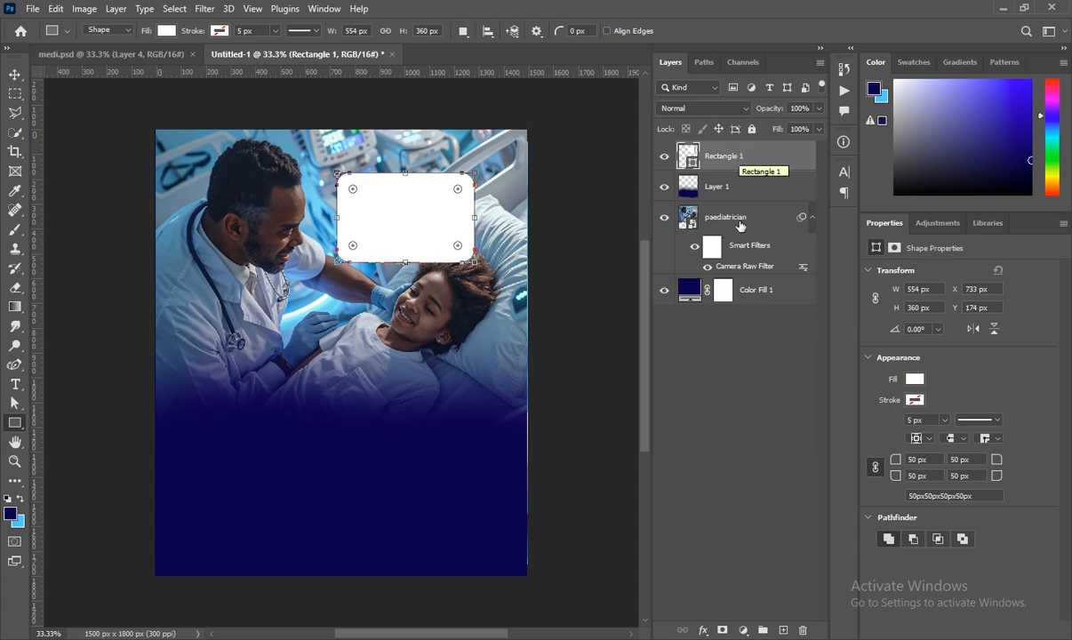
- Add a layer mask to the white rectangle and hide its lower-right corner diagonally with a Polygonal Lasso selection painted black, then deselect
click(720, 629)
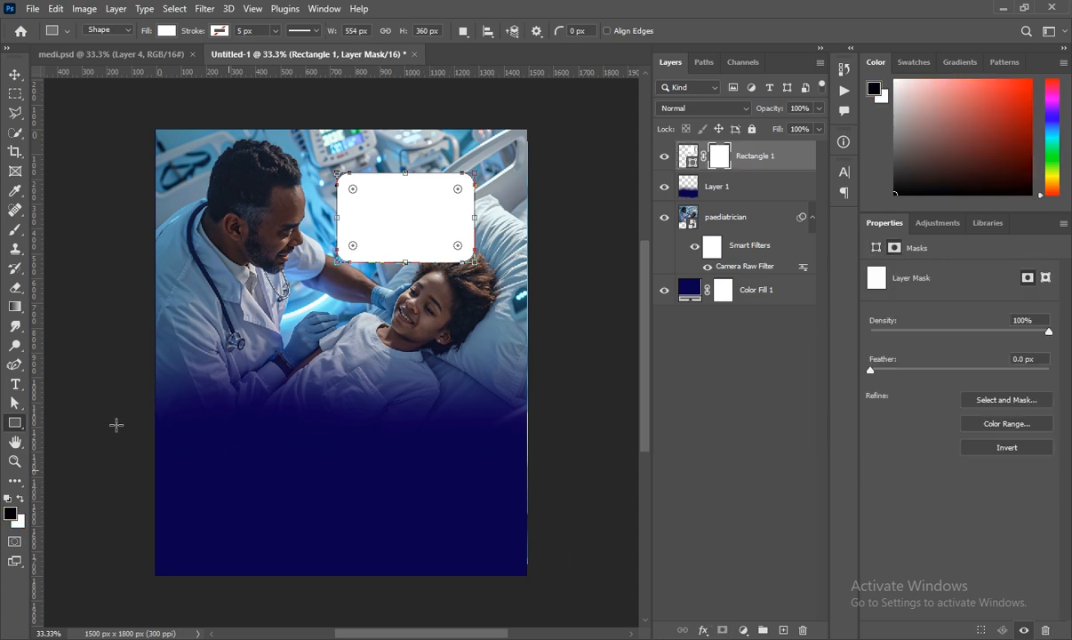
click(17, 115)
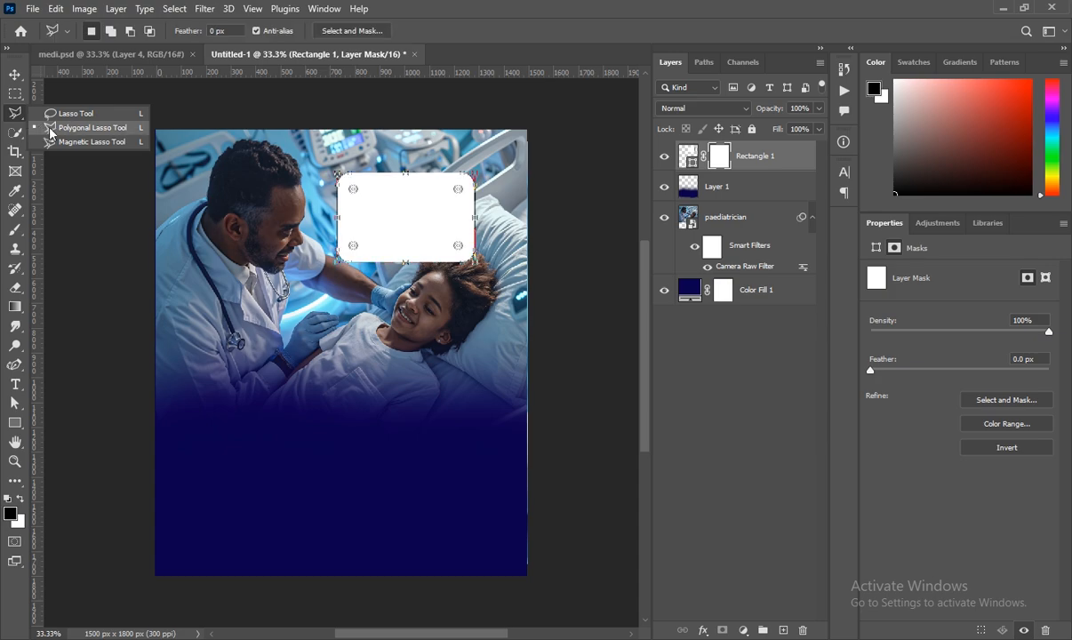
click(51, 131)
scroll(410, 398, up, 1)
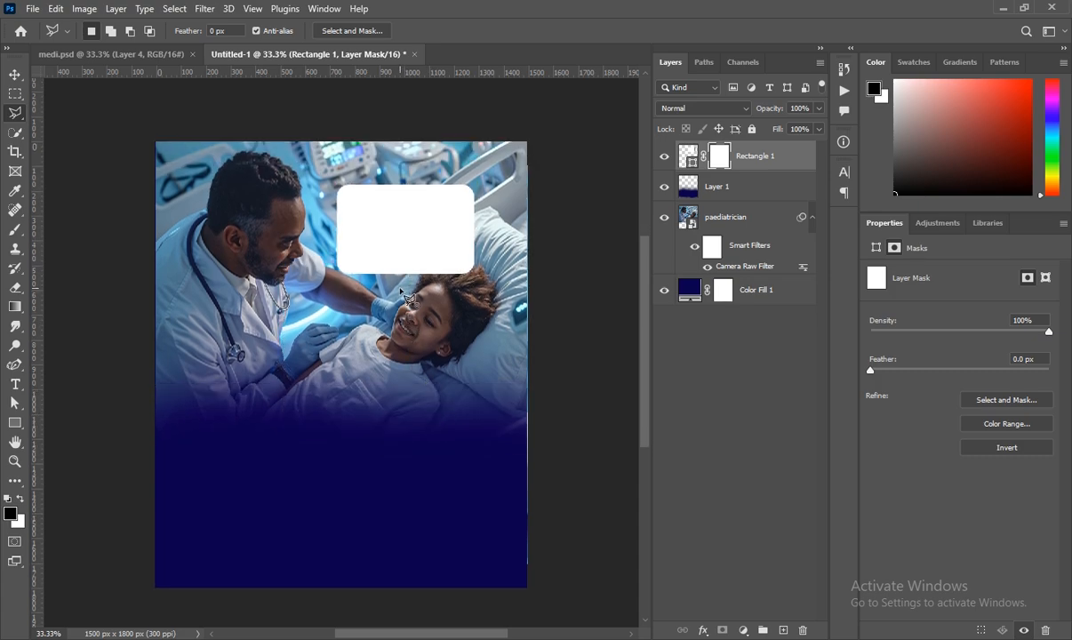
click(423, 274)
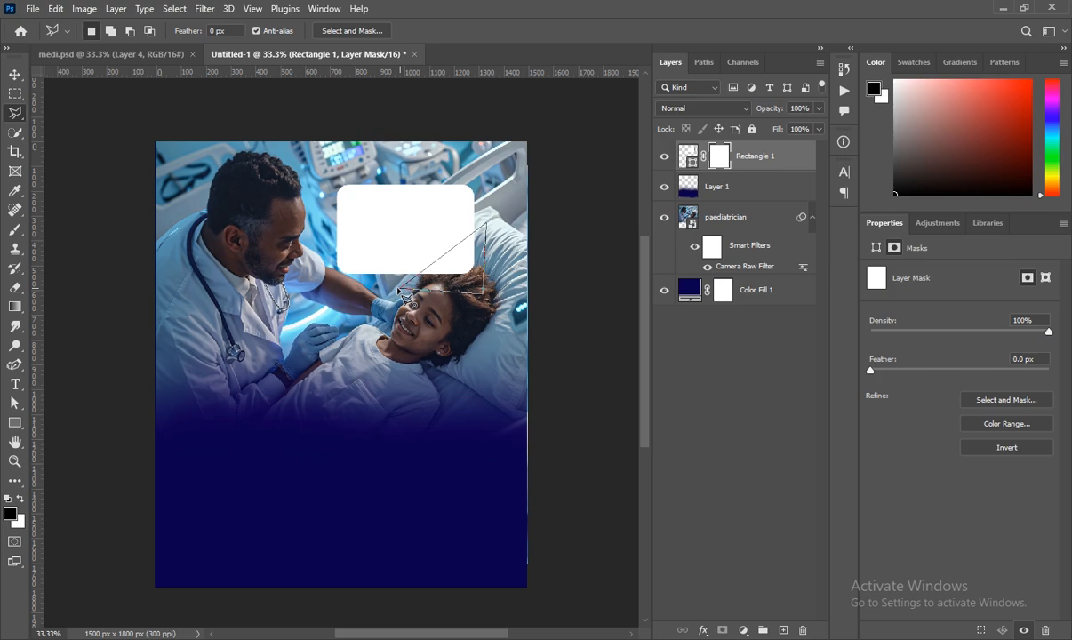
click(405, 294)
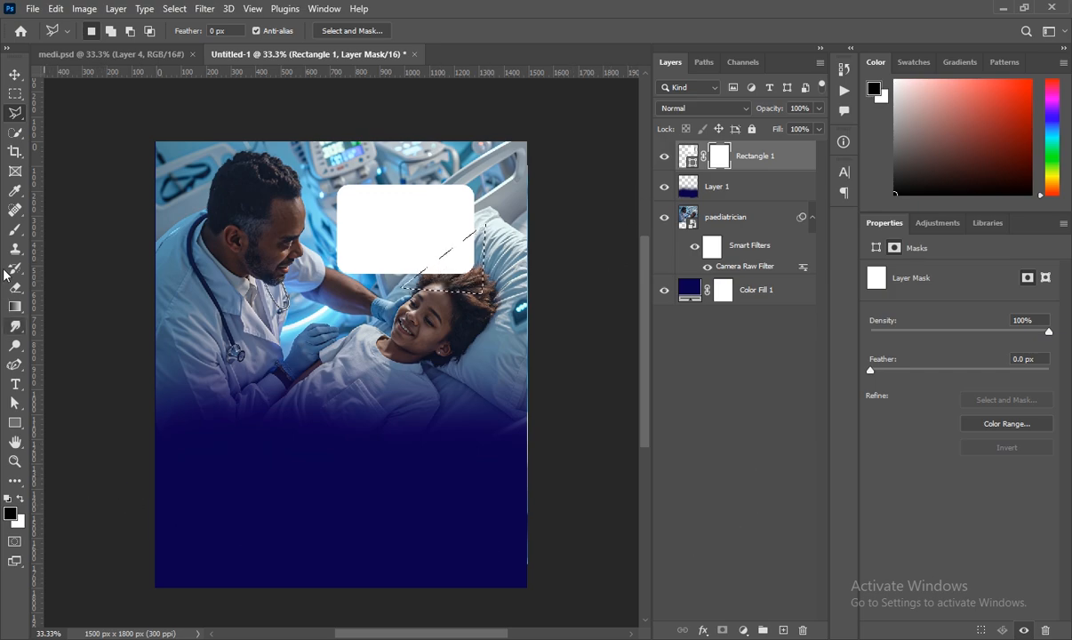
click(15, 229)
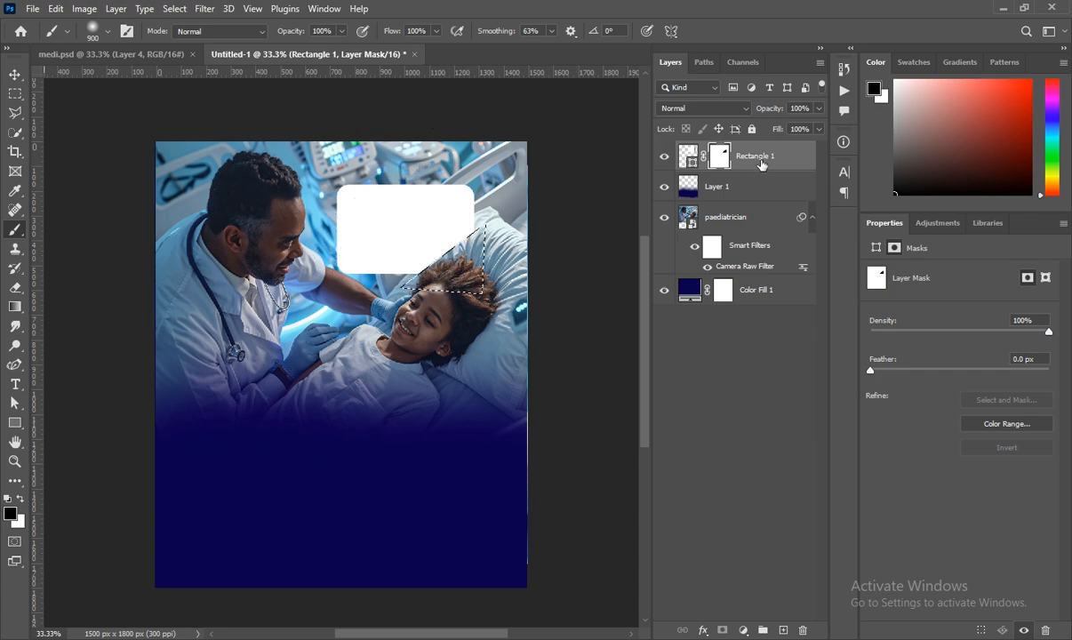
click(761, 160)
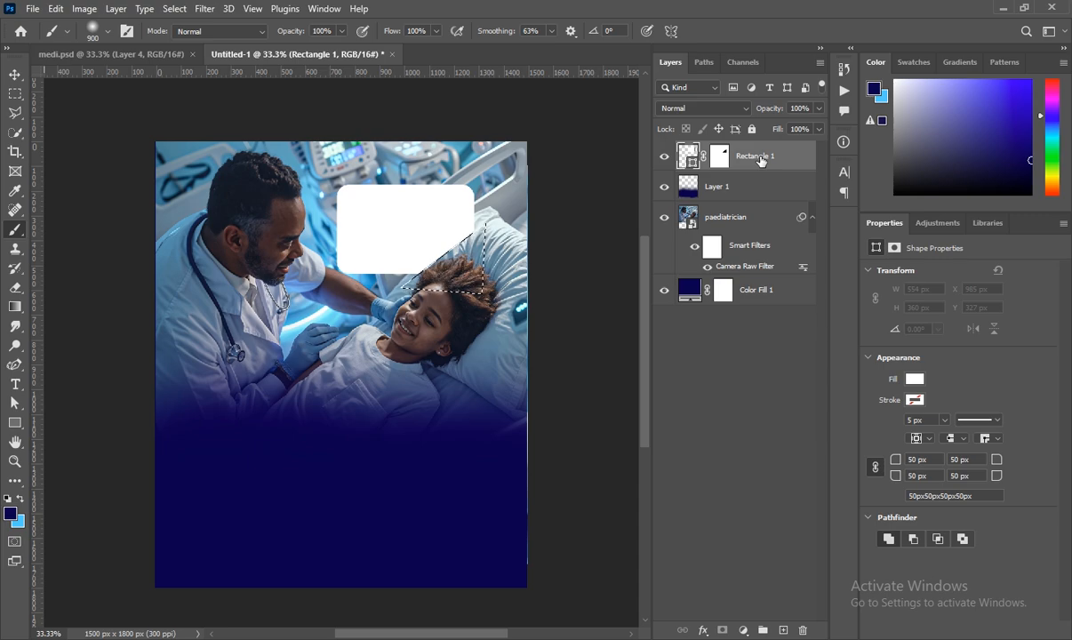
key(ctrl+d)
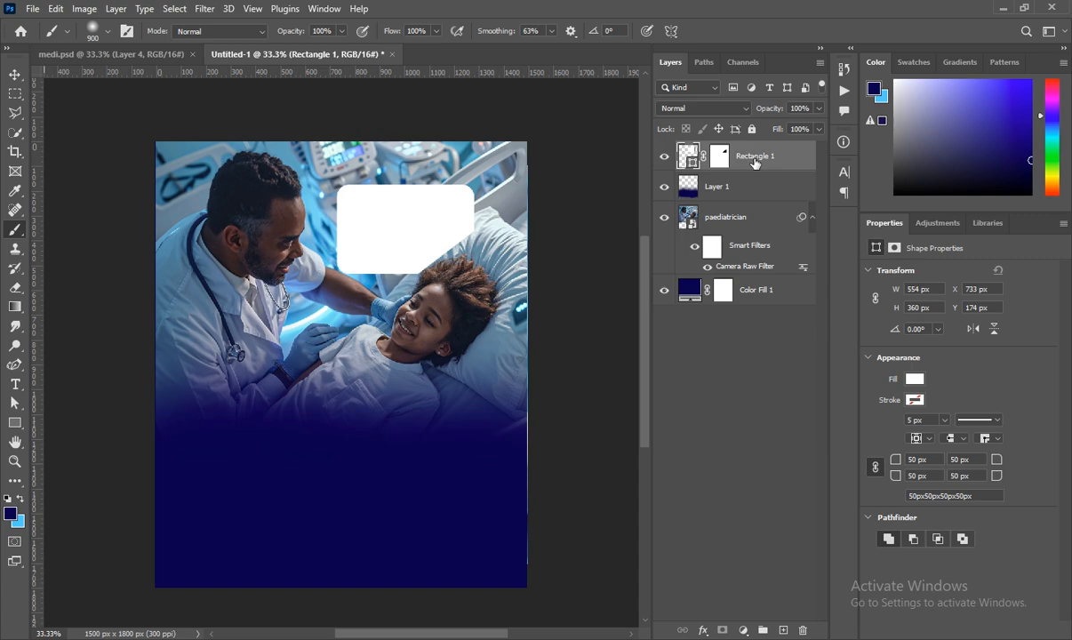
- Rotate the cut white rectangle diagonally and move it so it hangs from the flyer's upper edge above the child
key(ctrl+t)
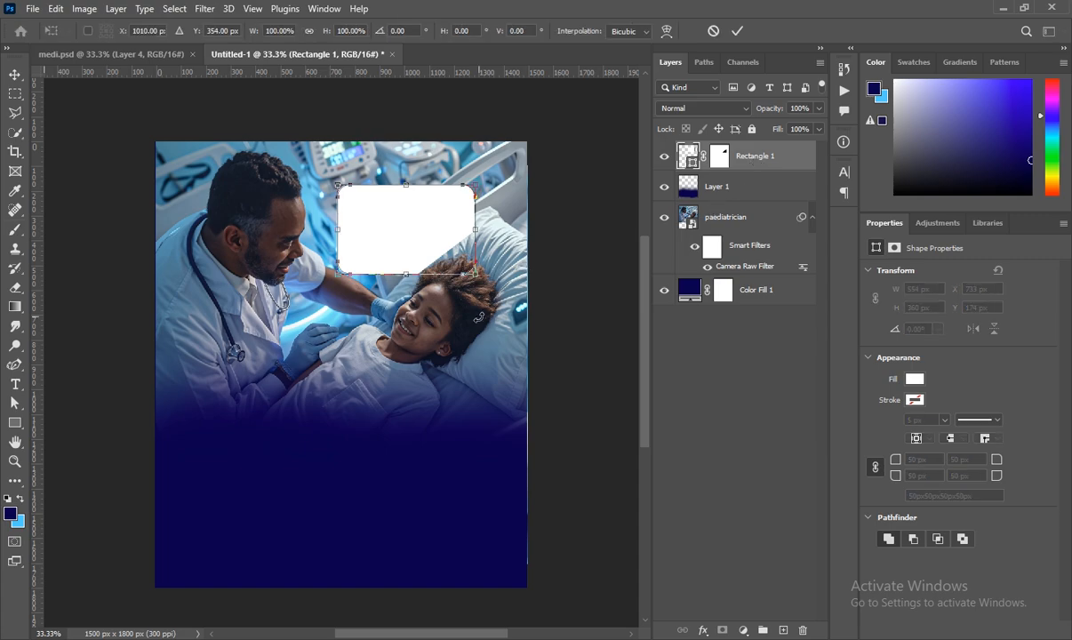
drag(478, 320, 503, 232)
drag(388, 279, 430, 211)
key(Return)
key(b)
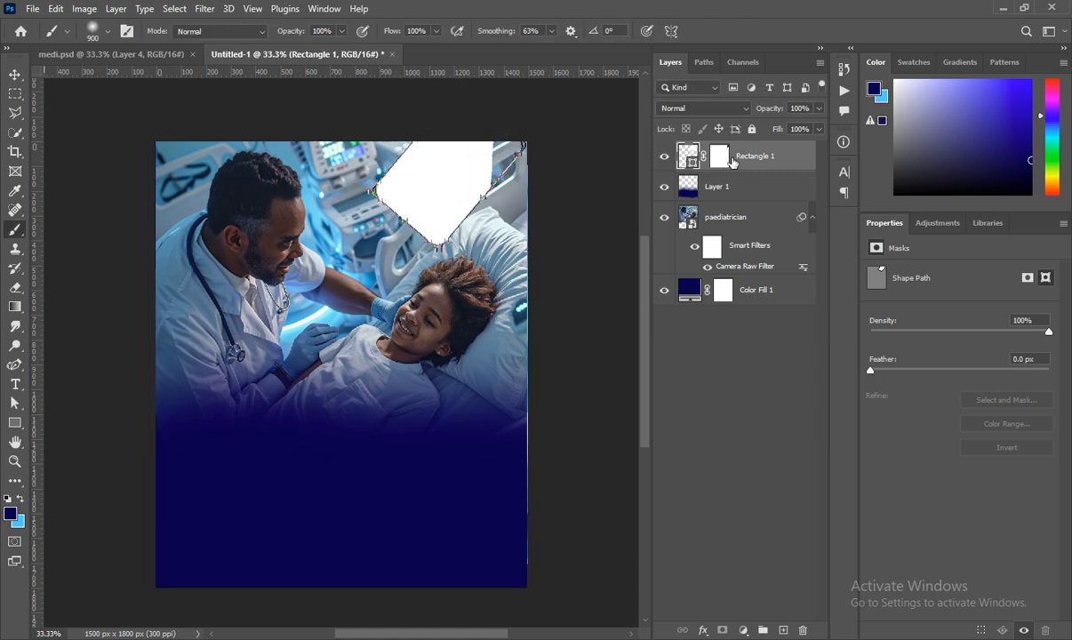
- Duplicate the white panel layer and shift the lower original slightly down and right so it peeks out behind the copy
drag(756, 166, 755, 167)
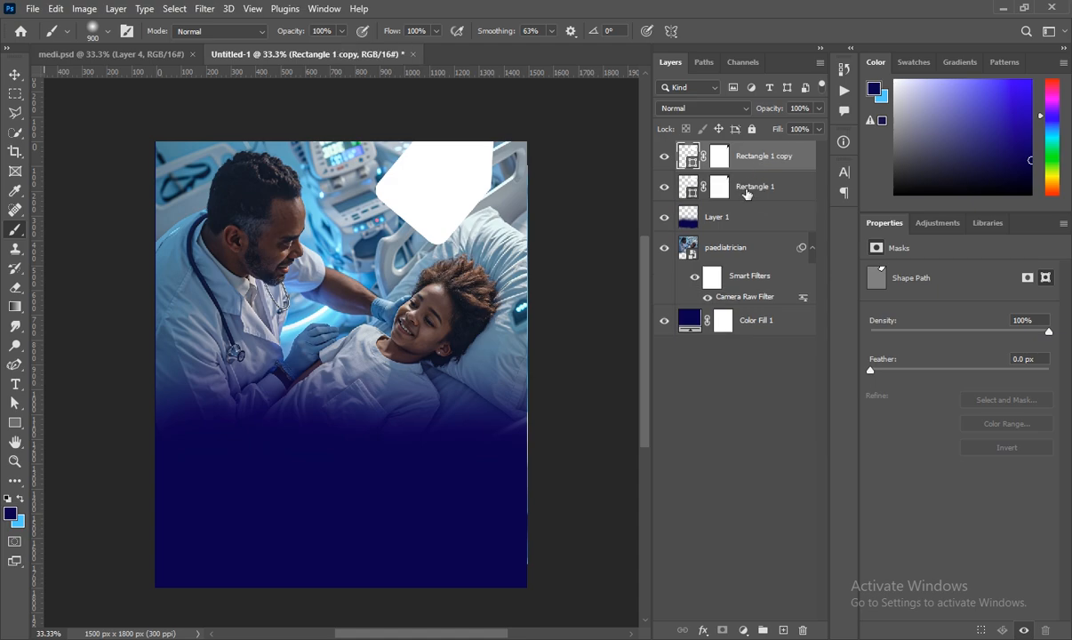
click(747, 190)
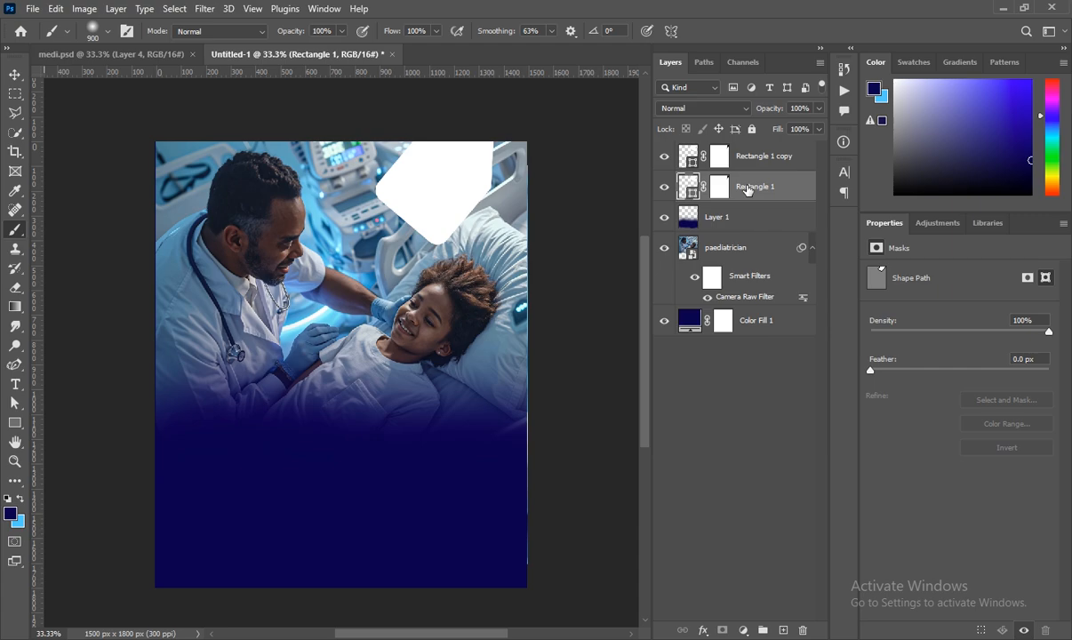
key(ctrl+t)
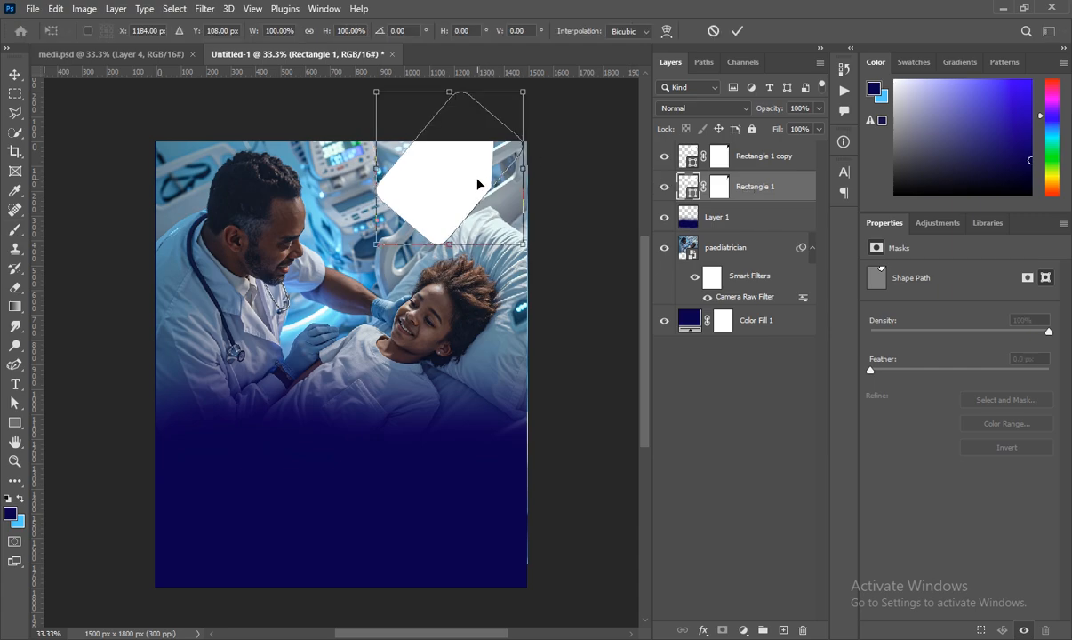
drag(479, 183, 480, 184)
key(Return)
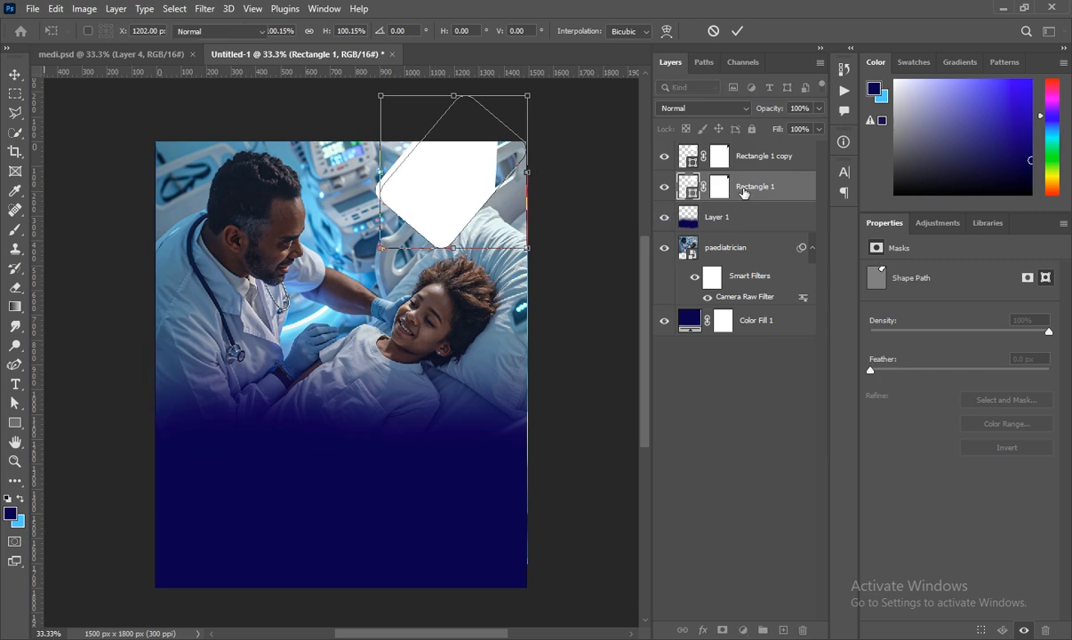
key(b)
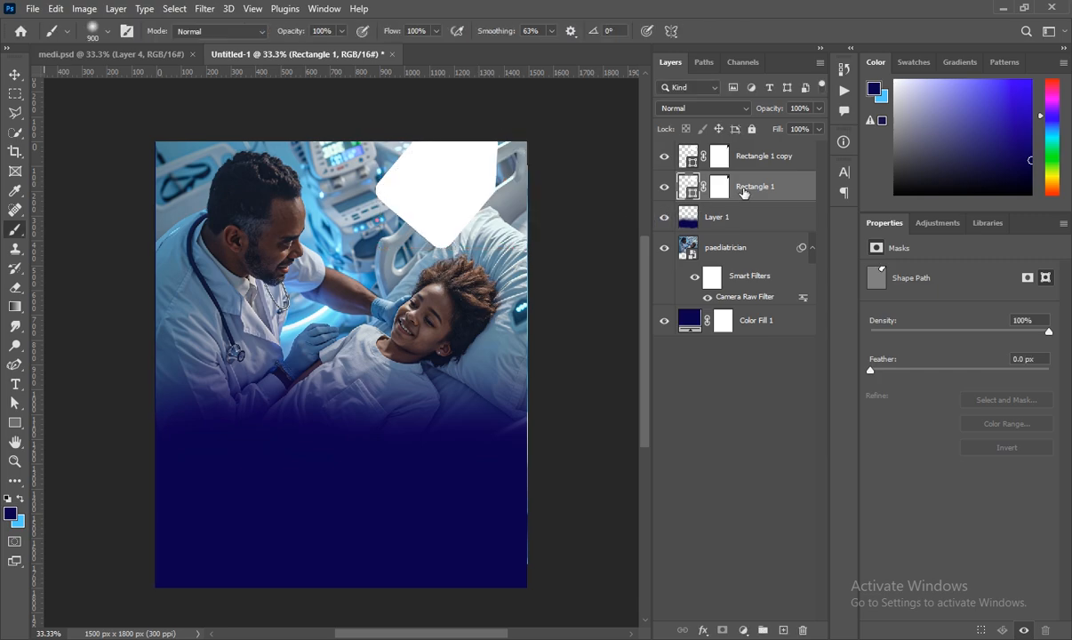
- Change the fill of the lower panel, Rectangle 1, to the light blue background colour 4ccfff
click(11, 429)
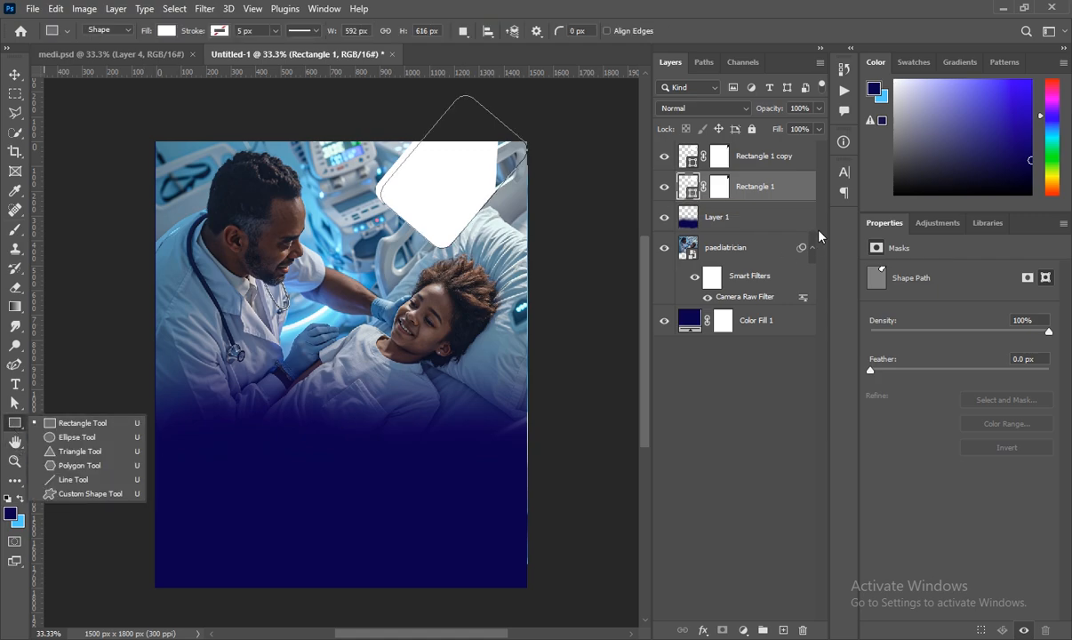
click(760, 187)
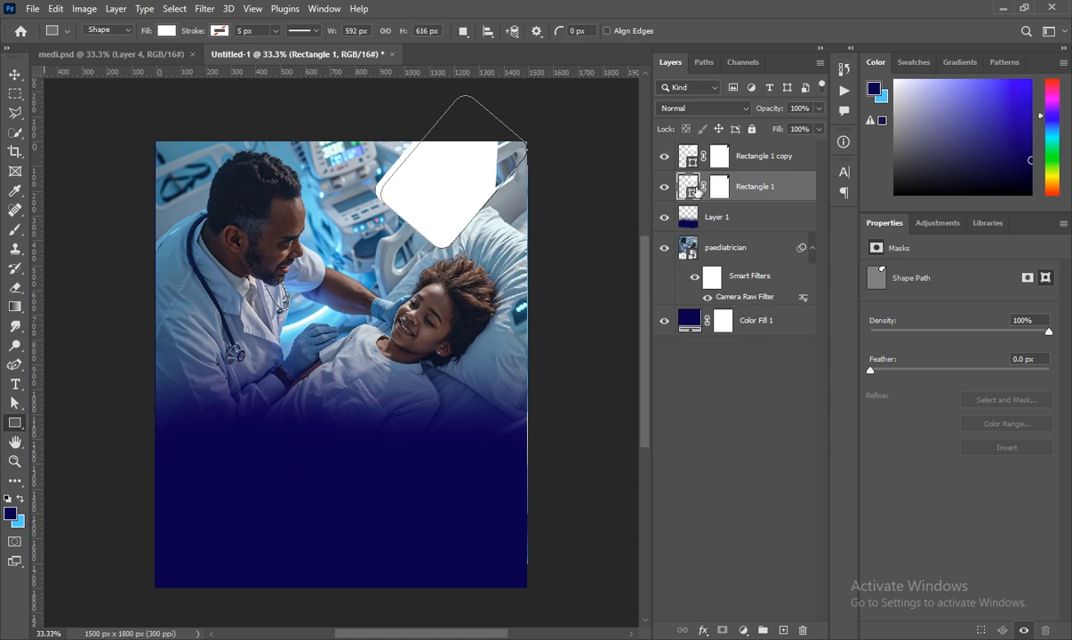
double_click(692, 189)
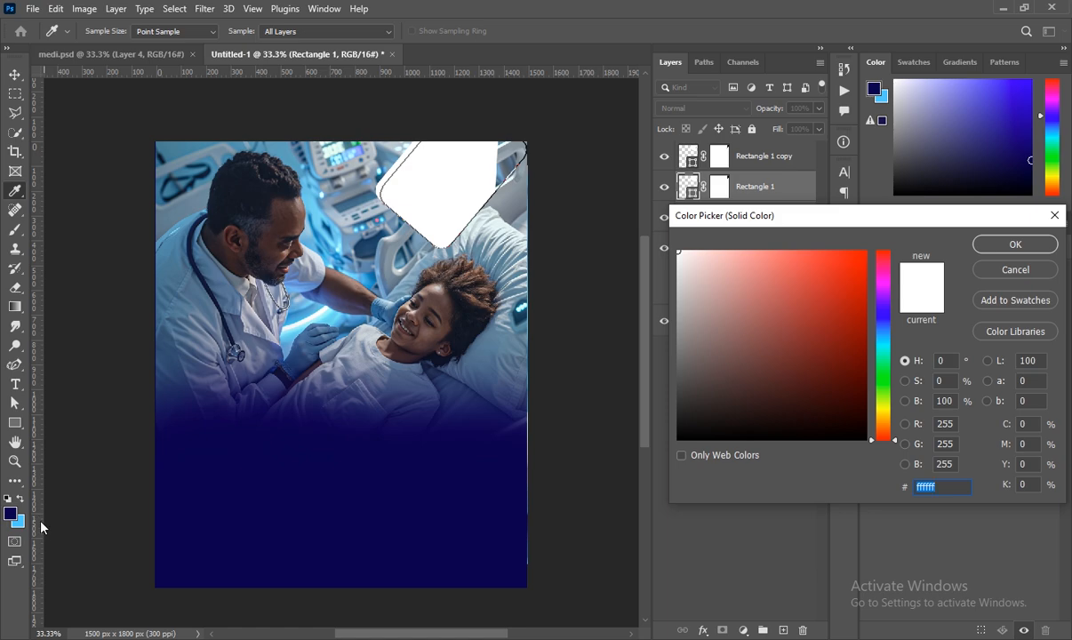
click(24, 519)
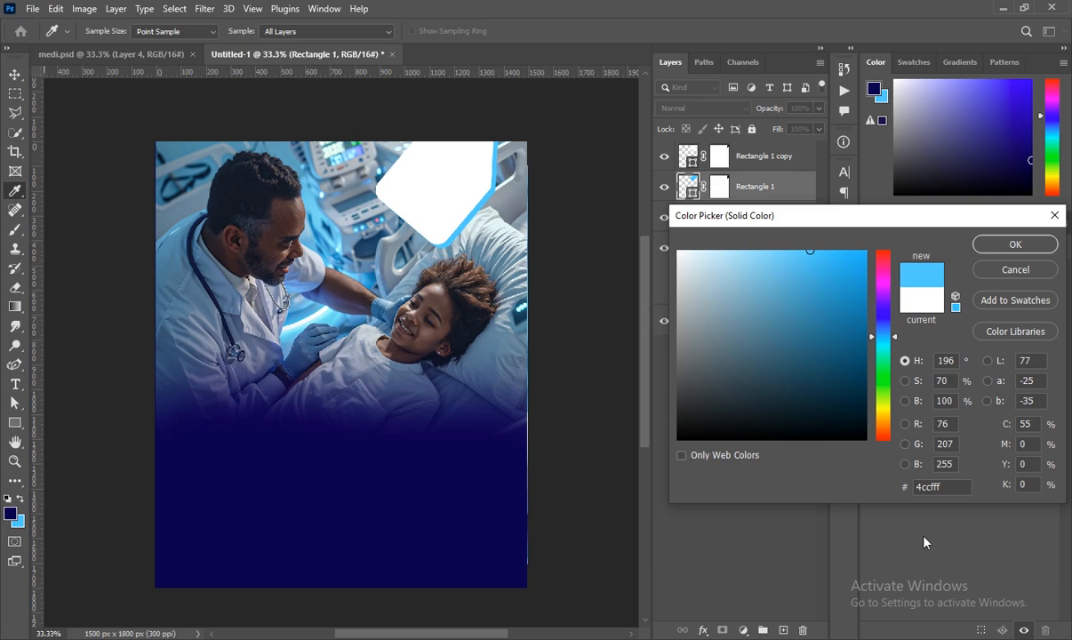
click(1015, 244)
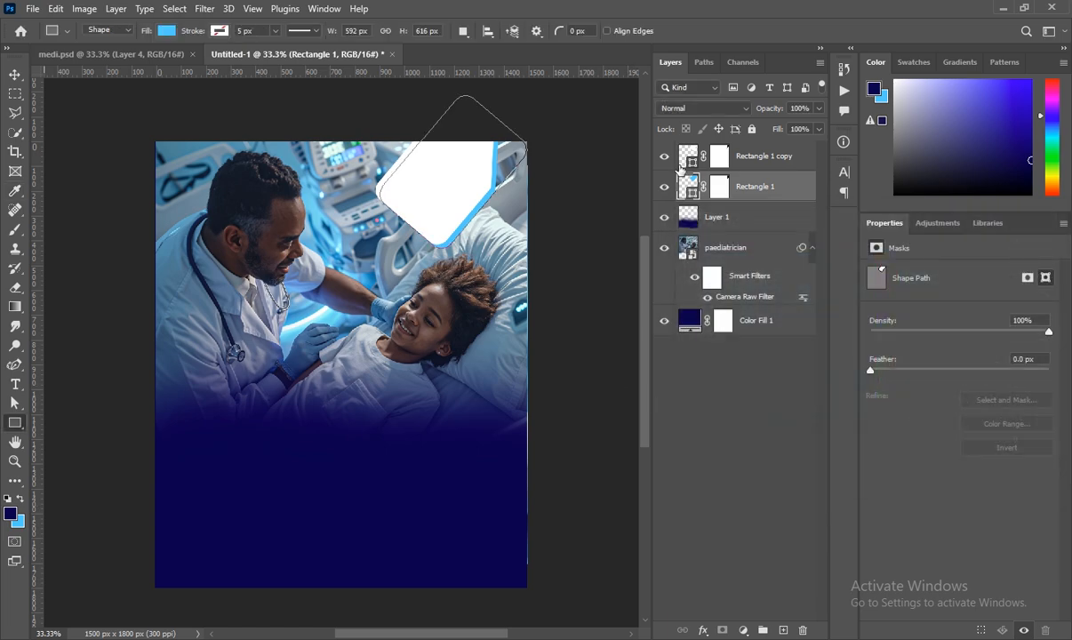
- Add a new layer above the white panel copy and place the logo image from the source files folder into the document
click(760, 157)
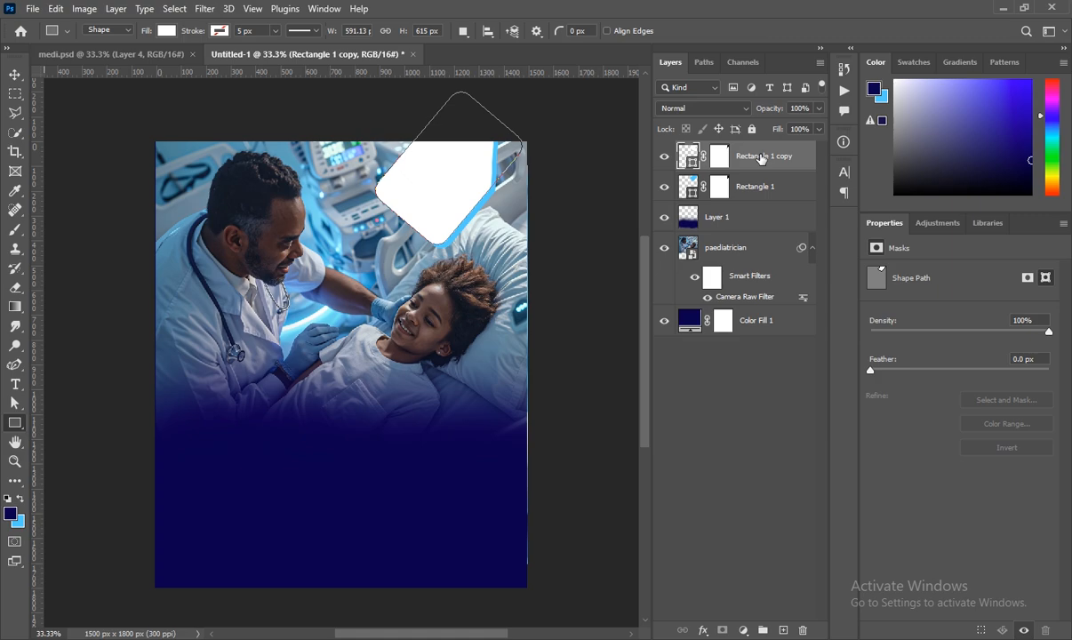
click(782, 629)
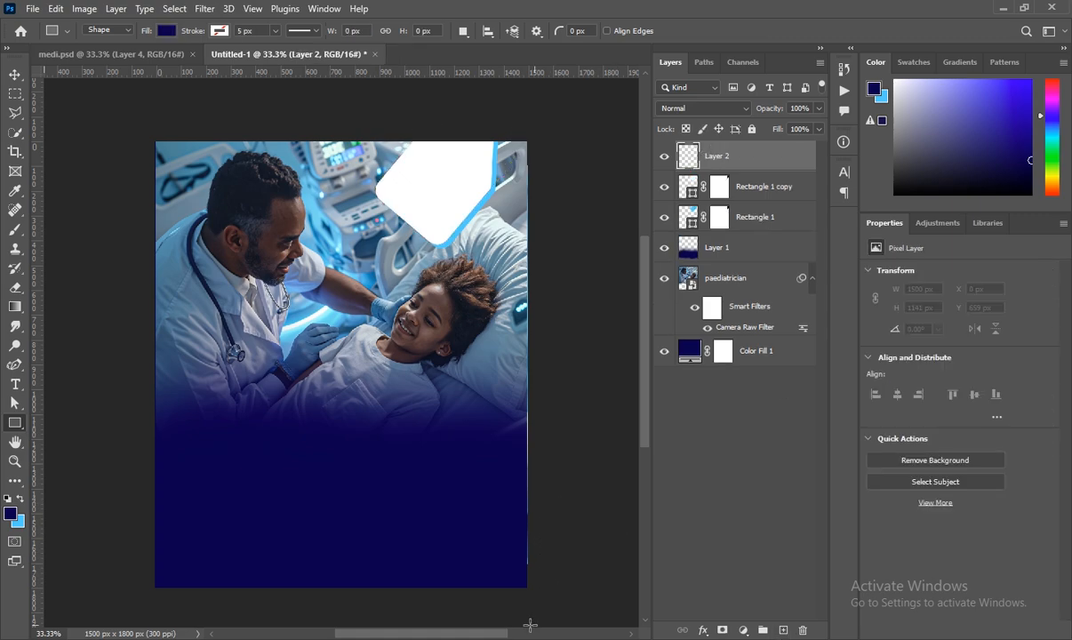
key(alt+Tab)
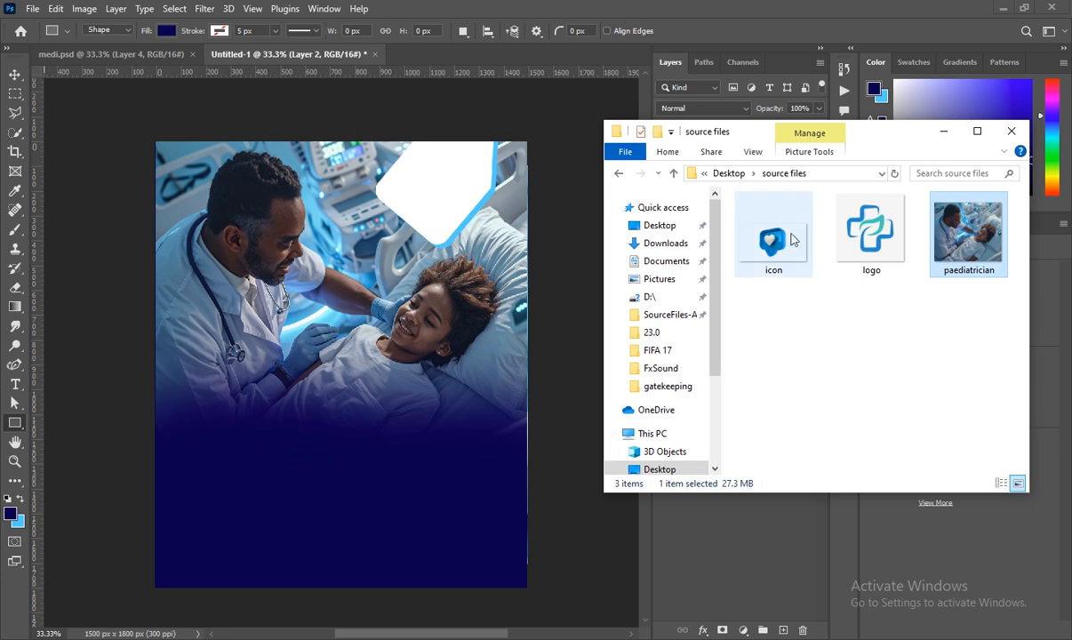
drag(870, 232, 424, 216)
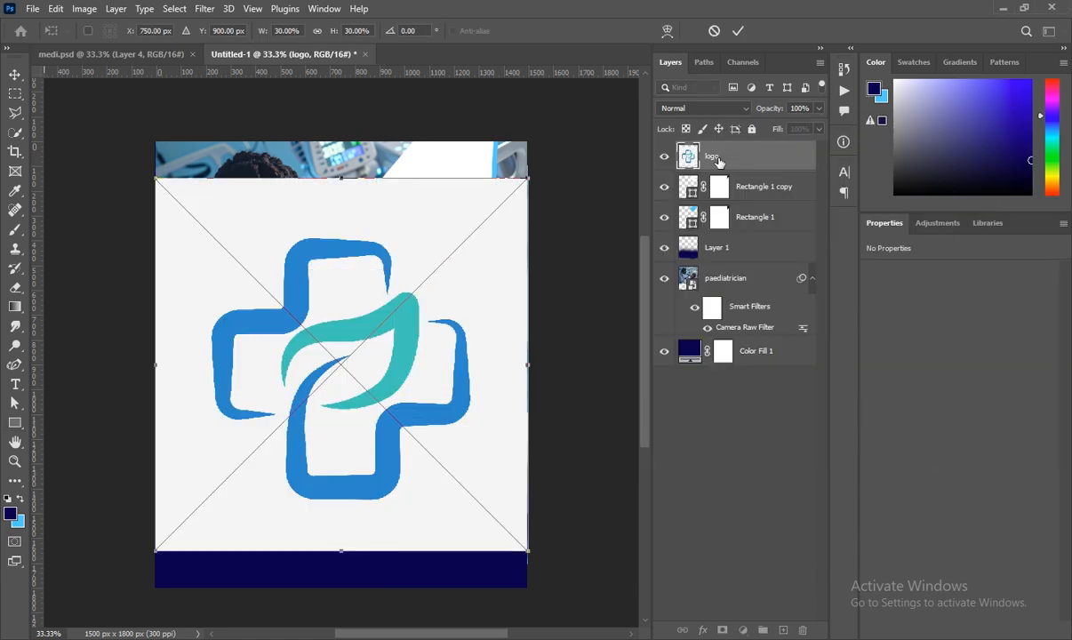
- Scale the placed logo to 5% in width and height and position it on the white panel
click(279, 29)
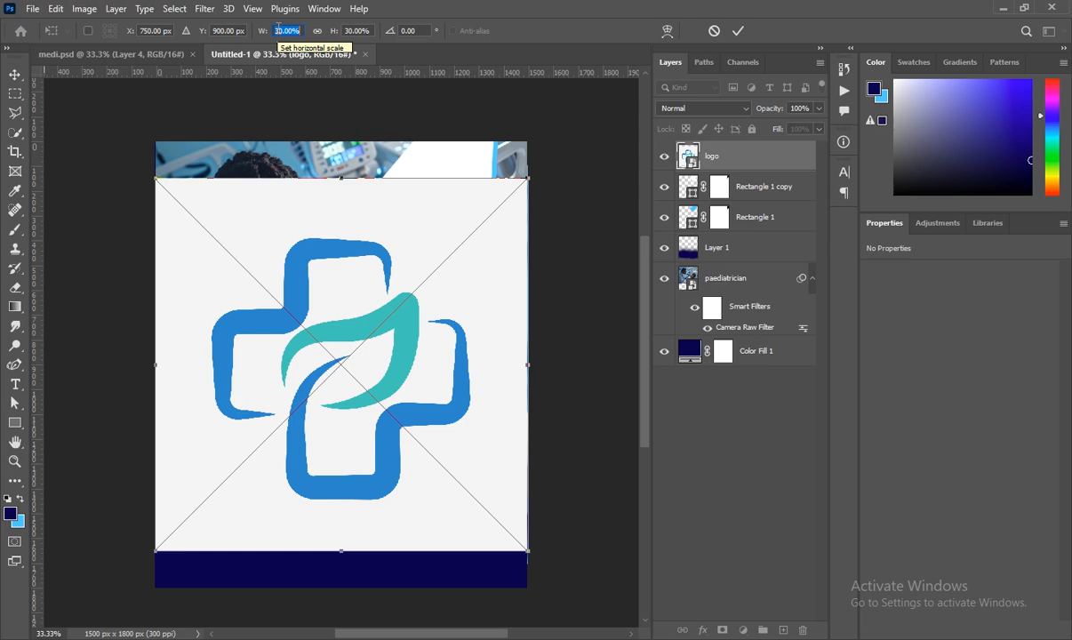
text(5)
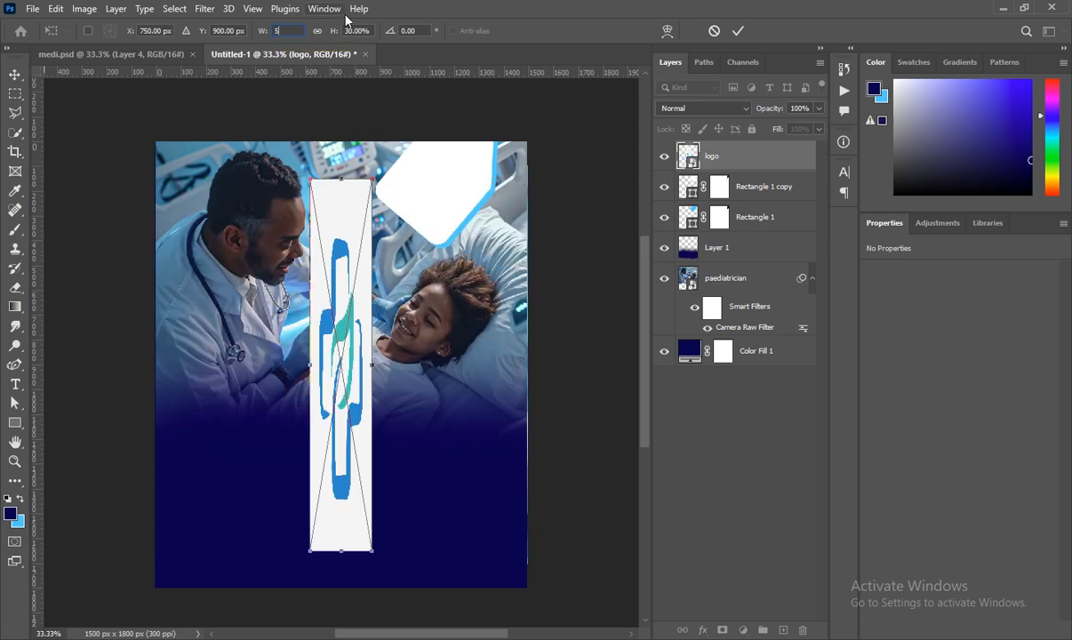
click(348, 27)
text(5)
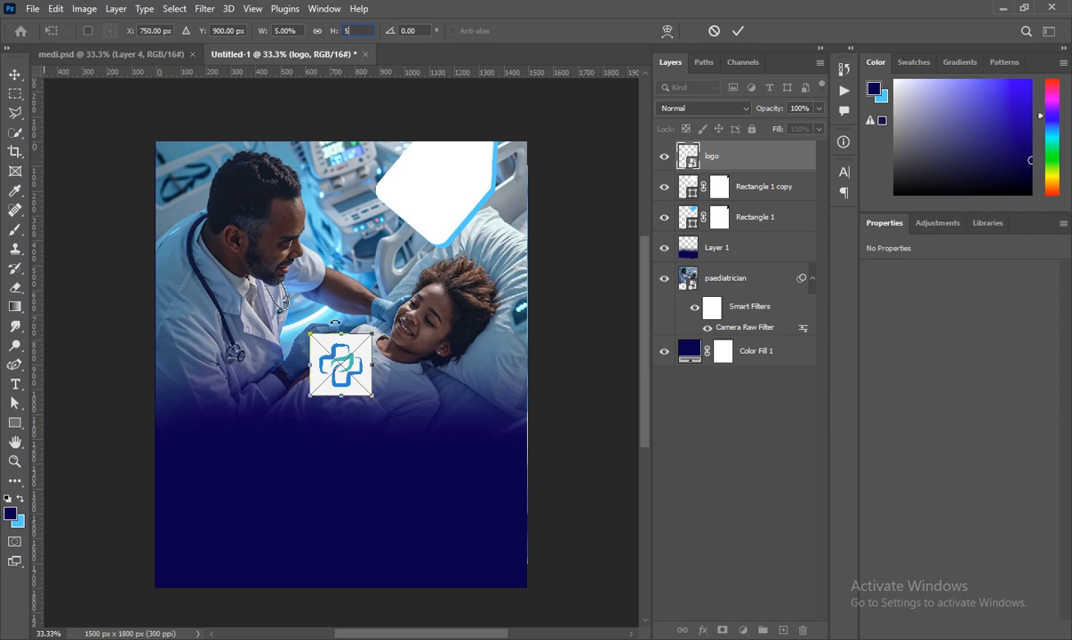
drag(338, 364, 436, 173)
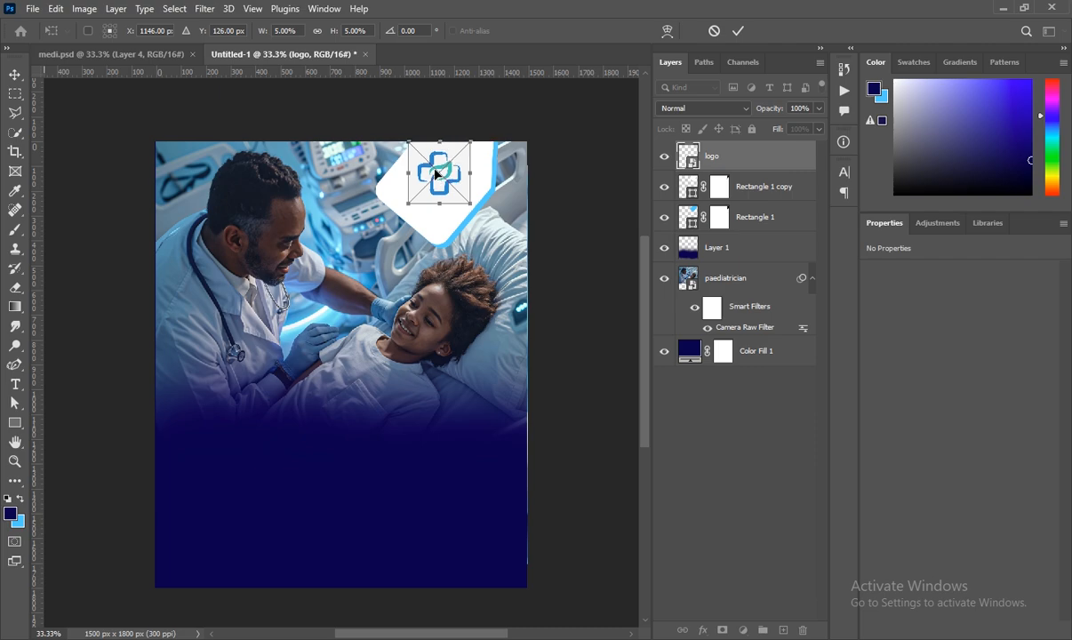
click(733, 160)
key(Return)
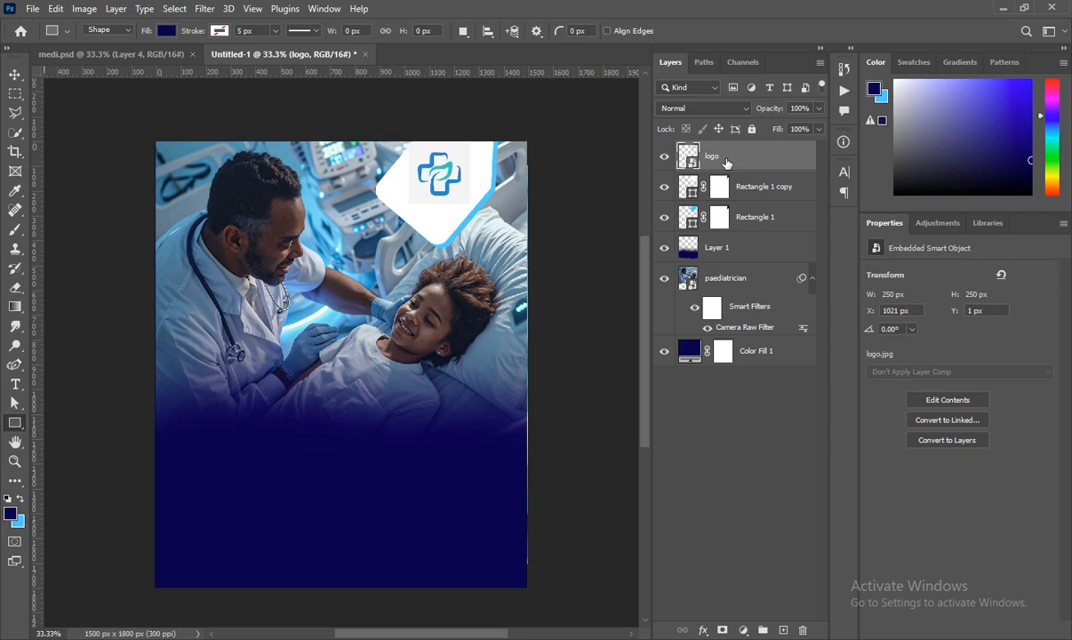
- Change the fill of the front panel, Rectangle 1 copy, to f5f5f5 sampled from the logo's background, then reselect the logo layer
click(779, 192)
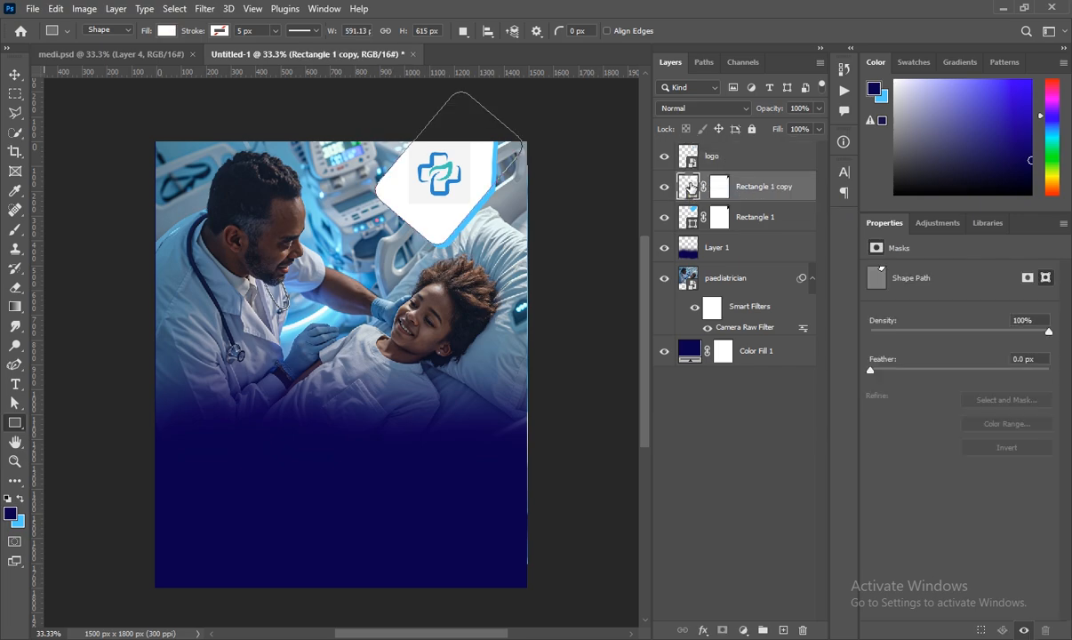
double_click(690, 188)
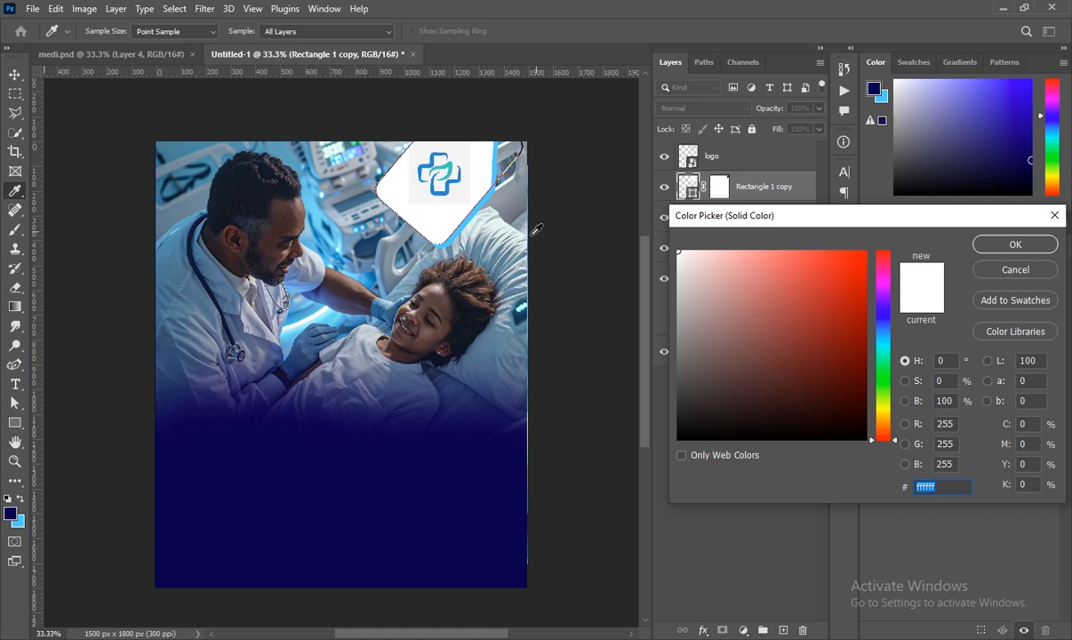
click(463, 193)
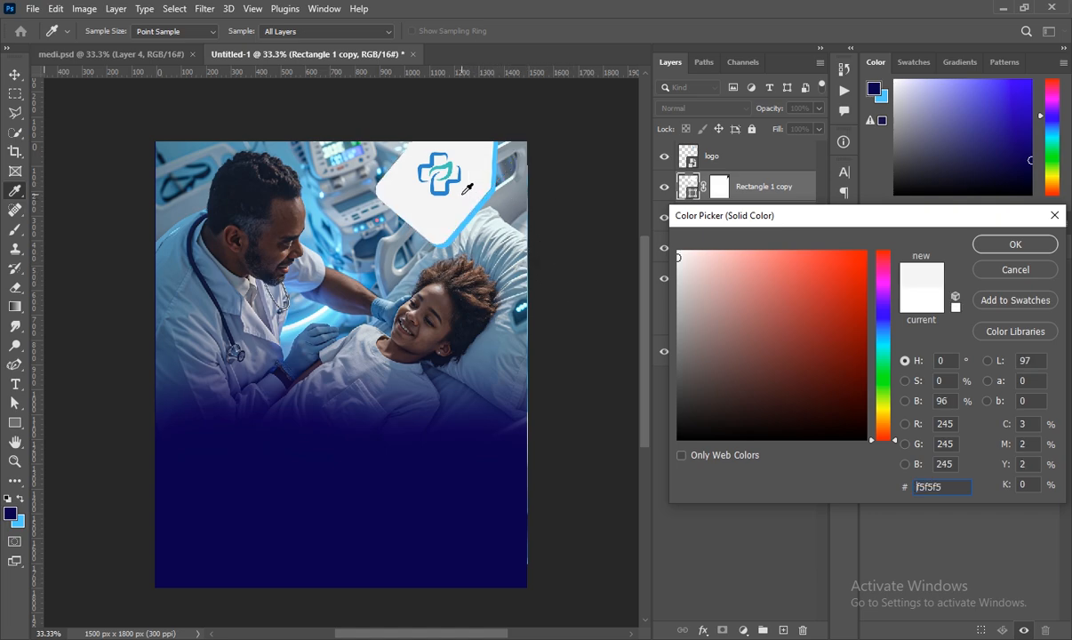
click(1013, 251)
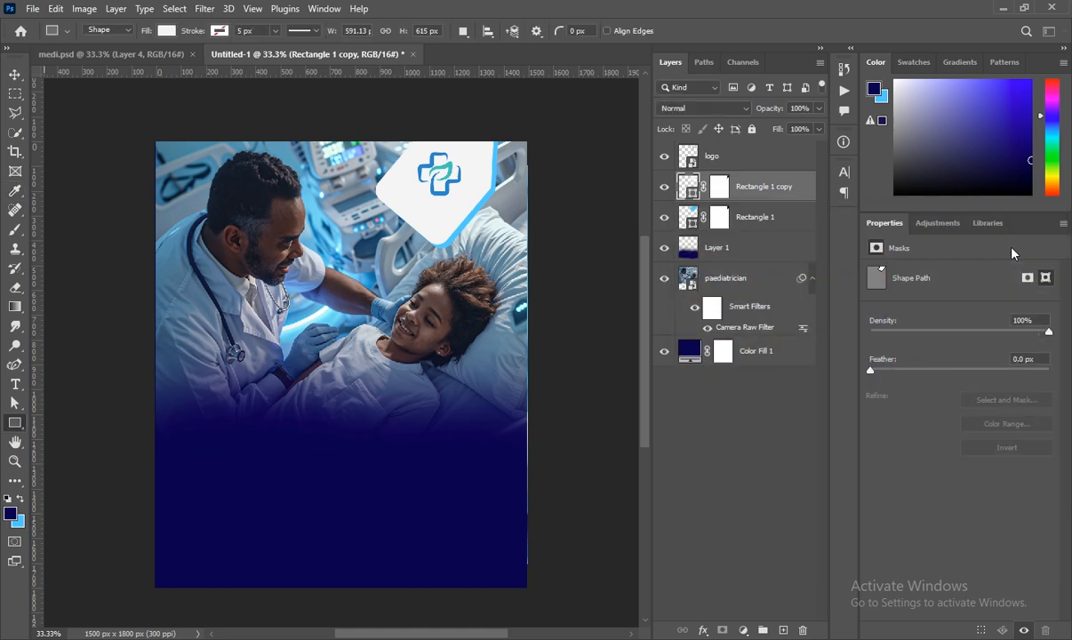
click(761, 161)
scroll(429, 412, up, 1)
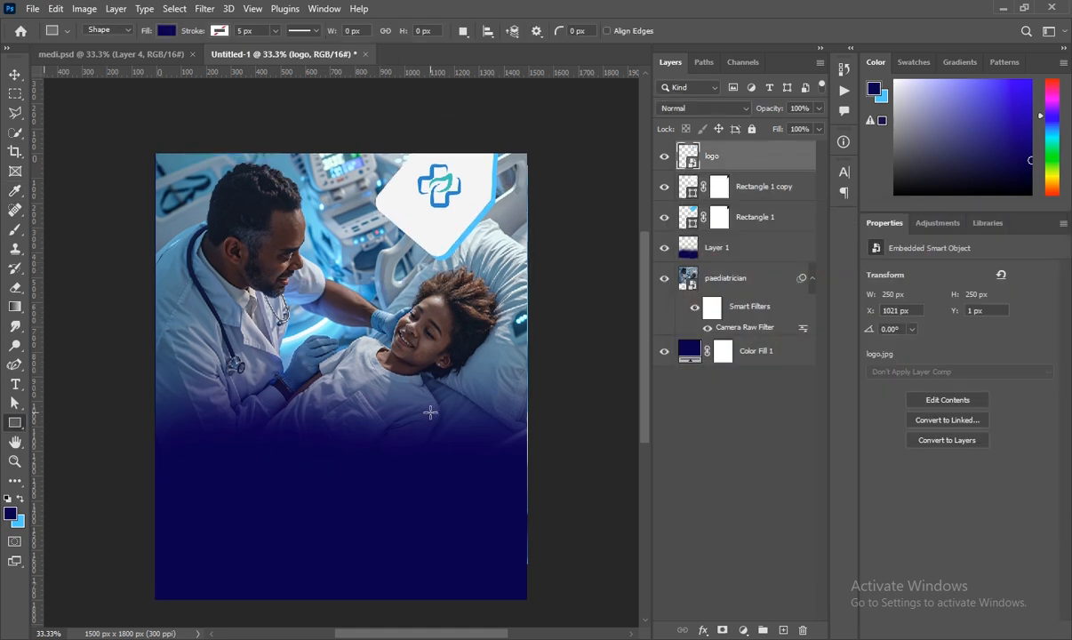
scroll(429, 413, down, 2)
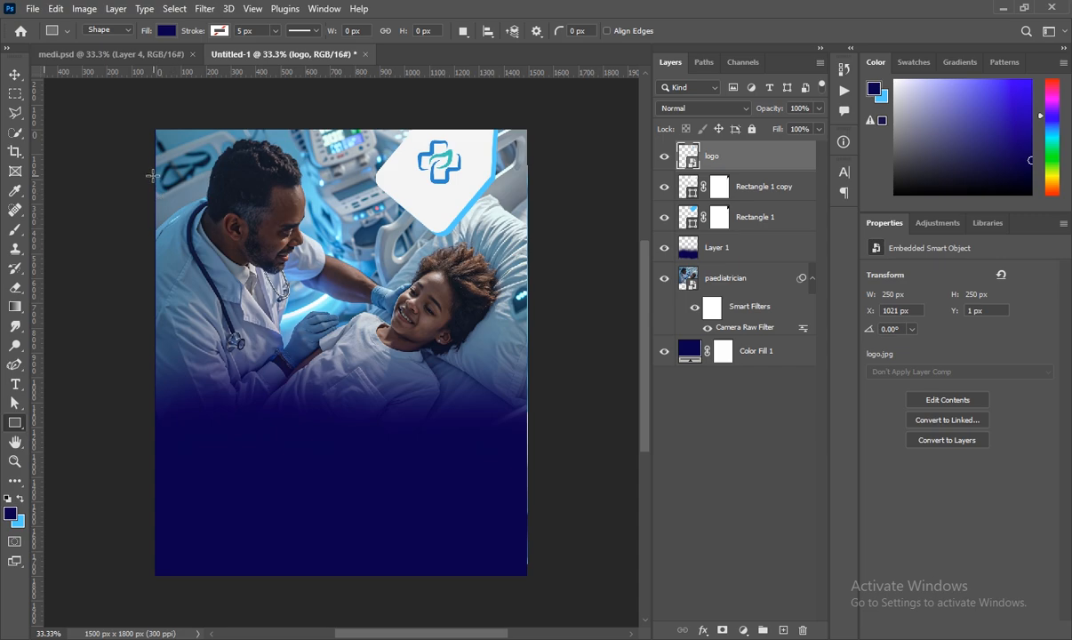
- Add a new layer above the logo layer and set the Brush tool to the Hard Round tip
click(152, 49)
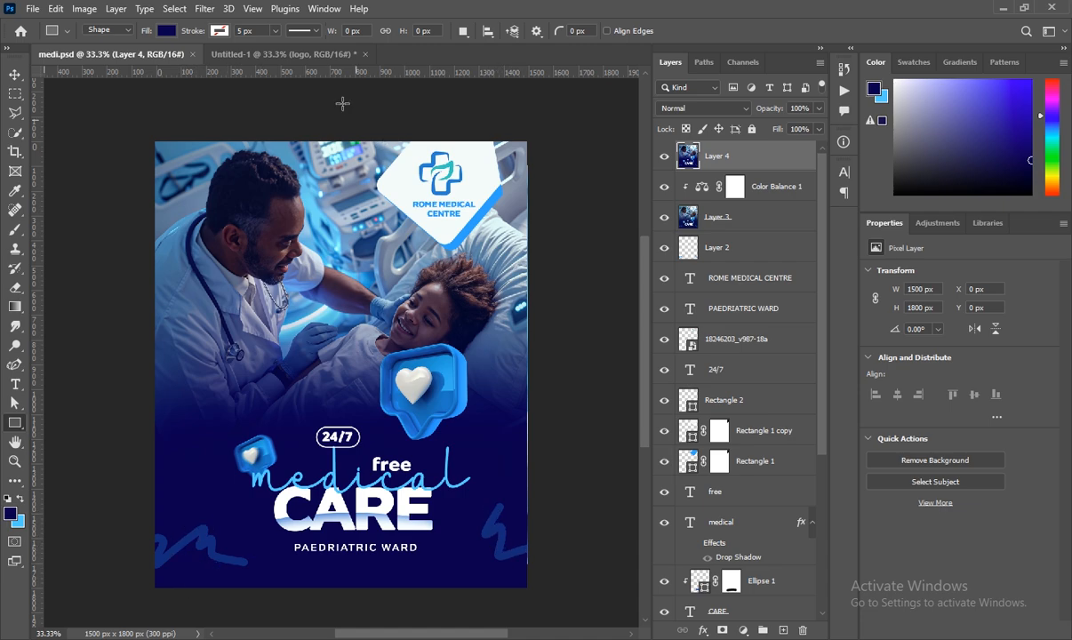
click(300, 54)
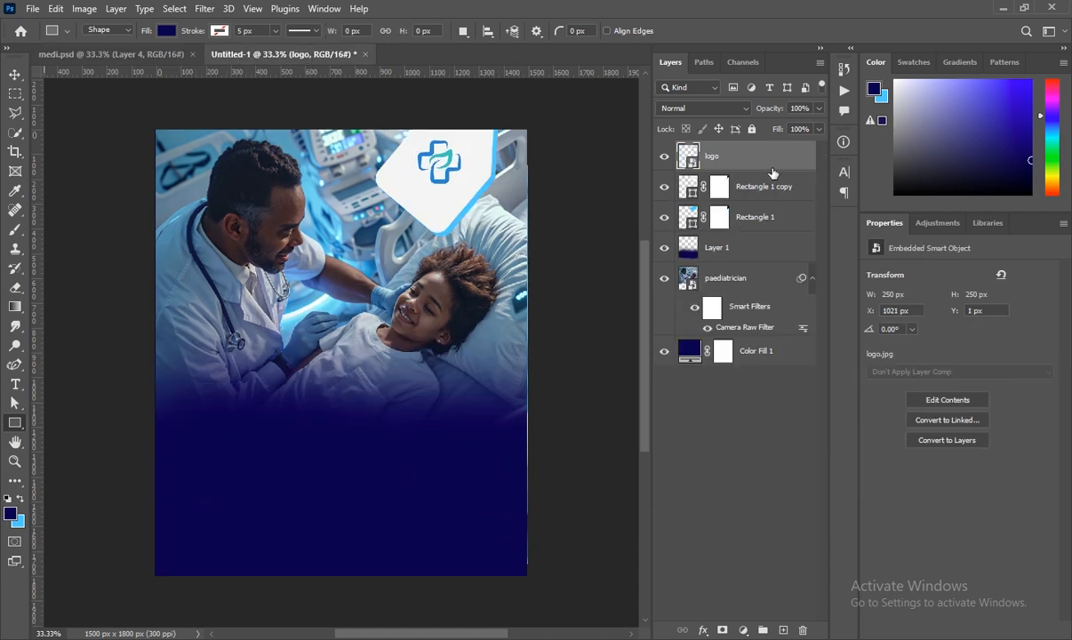
click(782, 629)
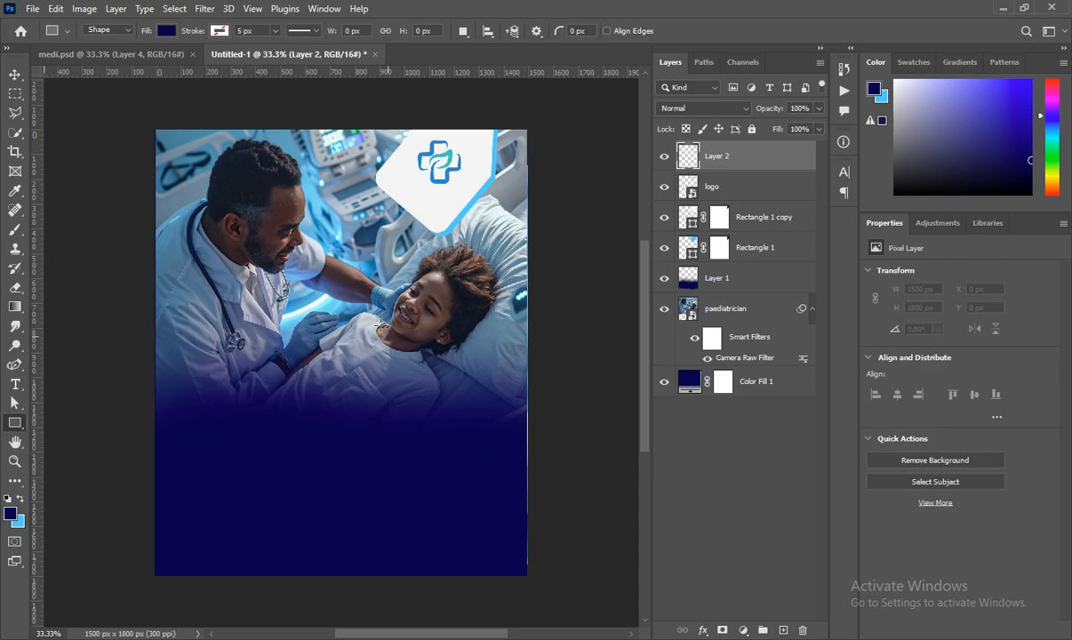
click(14, 230)
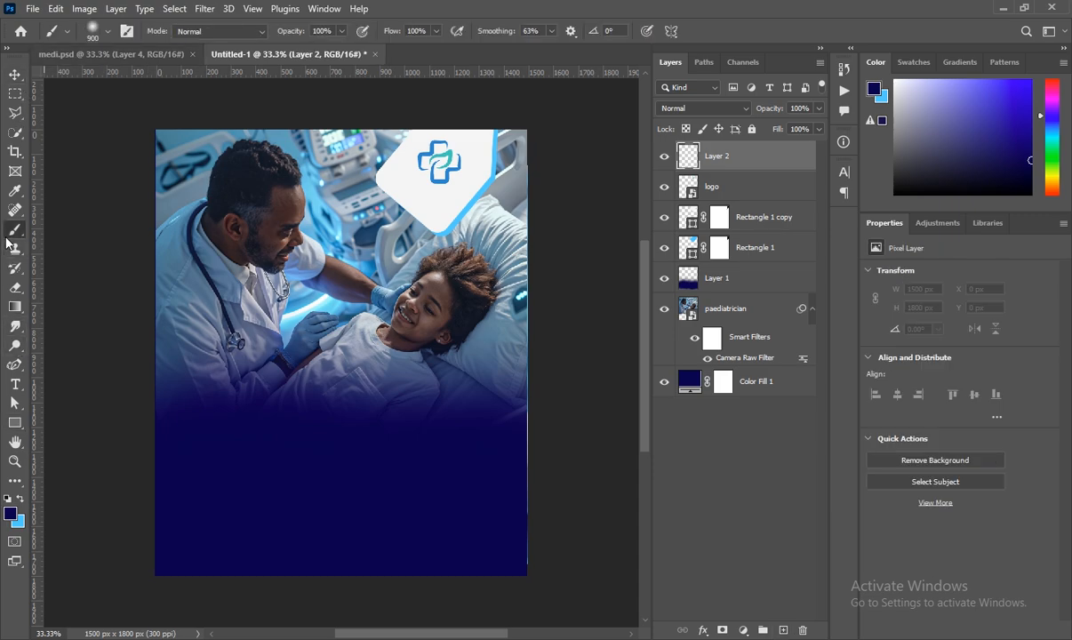
click(100, 33)
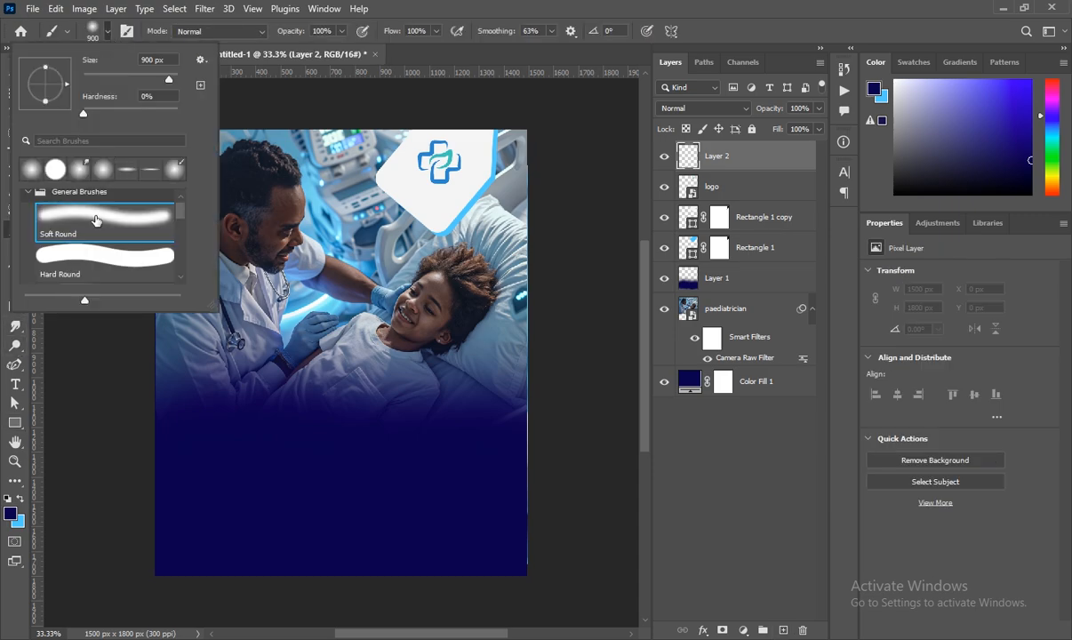
click(81, 262)
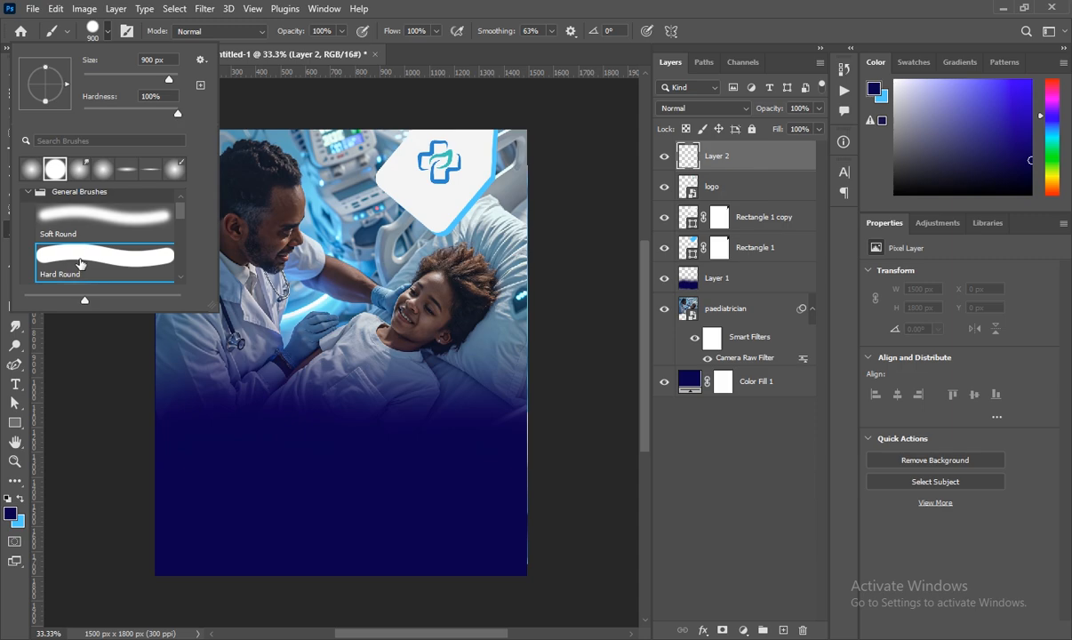
click(101, 32)
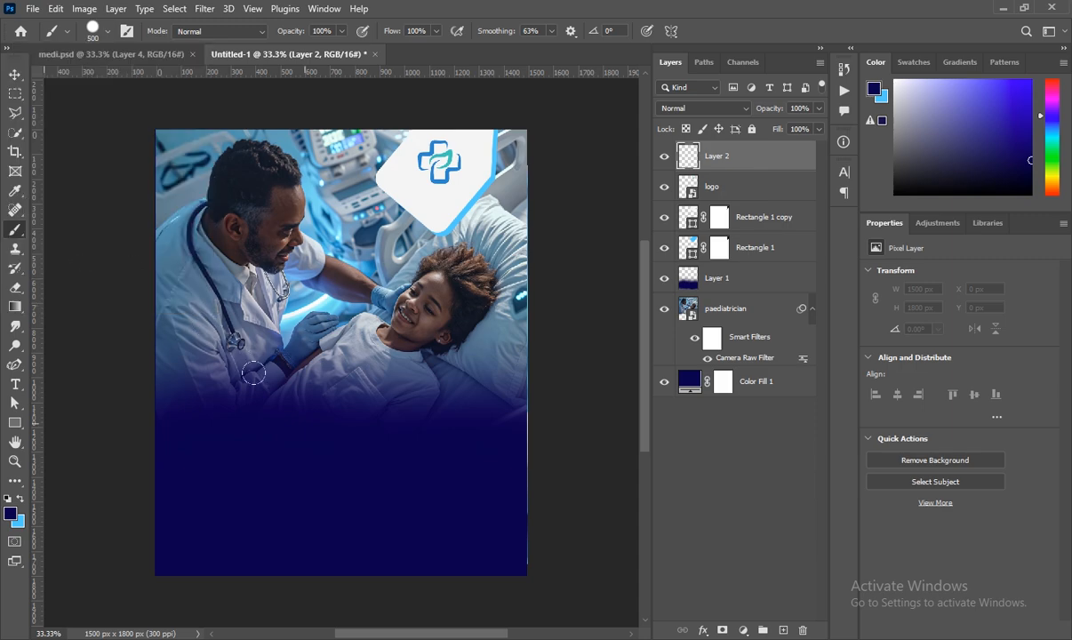
- Reduce the brush size to 40 px
key(bracketleft)
key(bracketleft)
key(bracketleft)
key(bracketleft)
key(bracketleft)
key(bracketleft)
key(bracketleft)
key(bracketleft)
key(bracketleft)
key(bracketleft)
key(bracketleft)
key(bracketleft)
key(bracketleft)
key(bracketleft)
key(bracketleft)
key(bracketleft)
key(bracketleft)
click(100, 32)
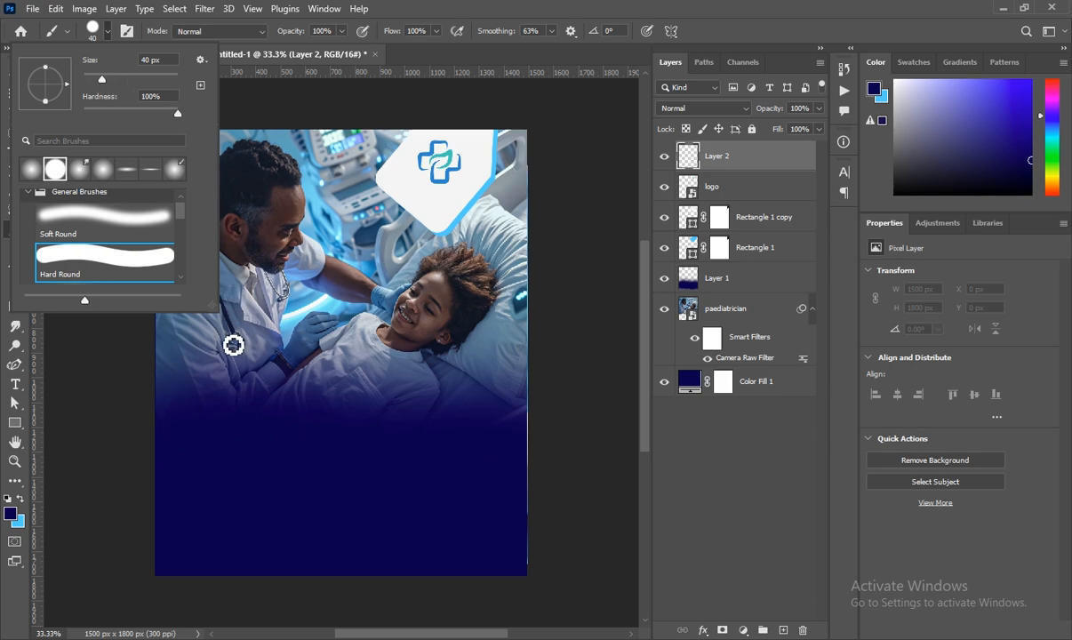
click(220, 325)
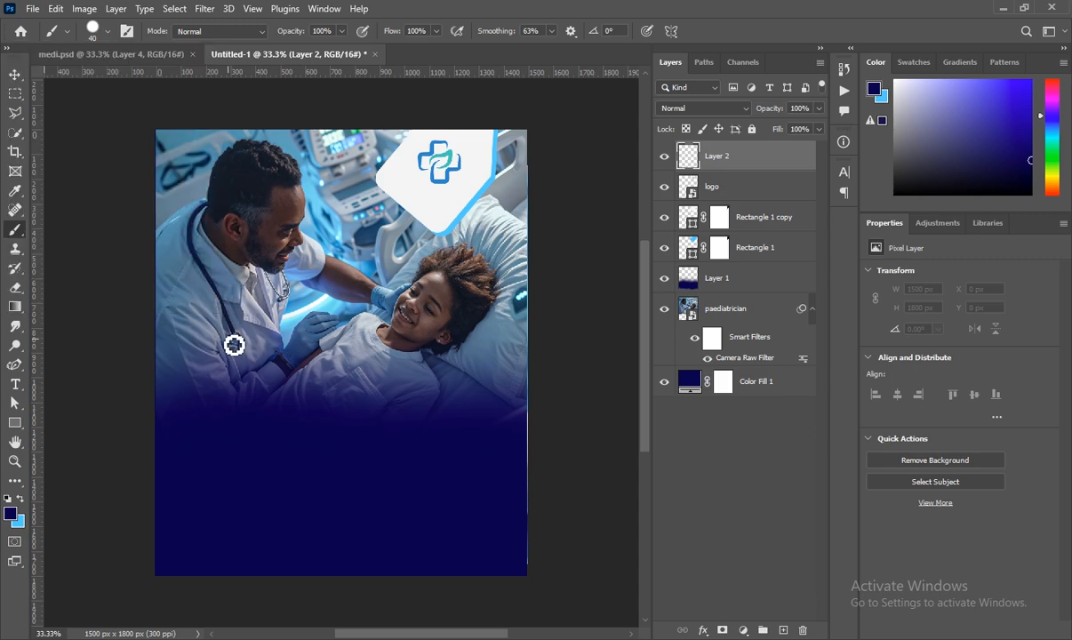
- Paint a light blue 4ccfff zigzag stroke in each lower corner of the flyer, the left one about 257 px wide and 272 px high
click(24, 502)
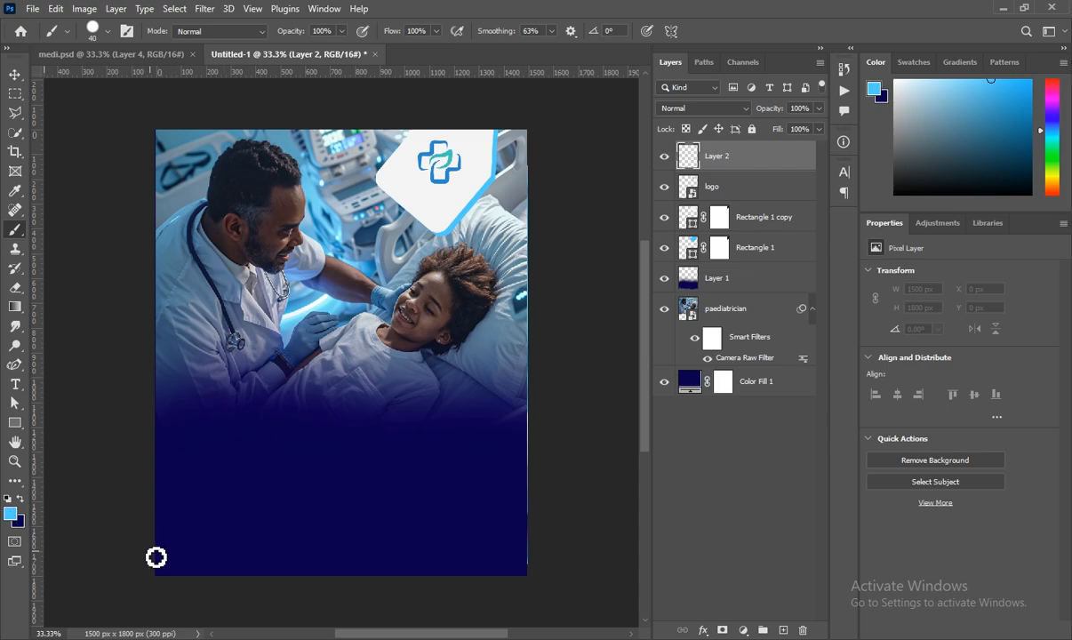
mouse_move(153, 555)
mouse_down()
mouse_move(183, 516)
mouse_move(188, 554)
mouse_move(200, 516)
mouse_move(202, 550)
mouse_move(213, 483)
mouse_move(219, 525)
mouse_up()
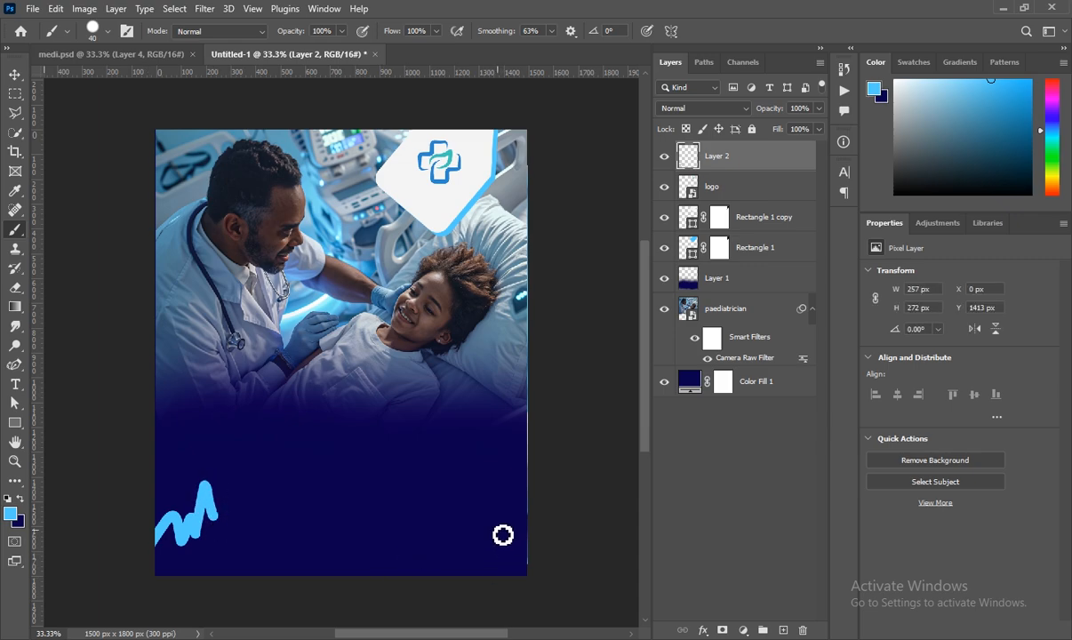
mouse_move(478, 500)
mouse_down()
mouse_move(499, 554)
mouse_move(507, 488)
mouse_move(516, 536)
mouse_move(521, 506)
mouse_move(523, 560)
mouse_up()
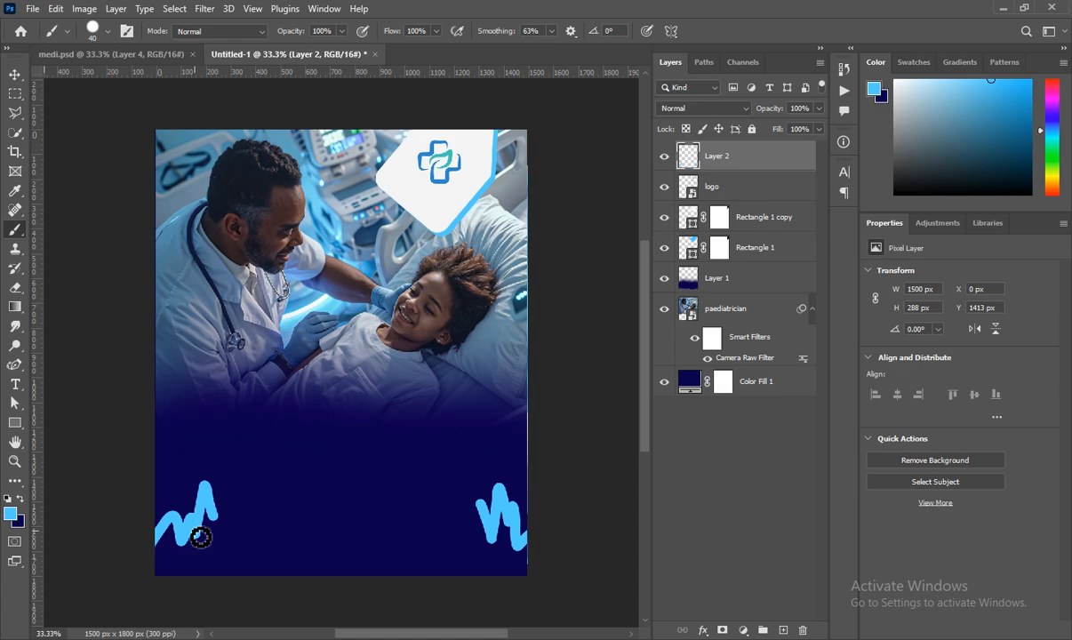
click(10, 515)
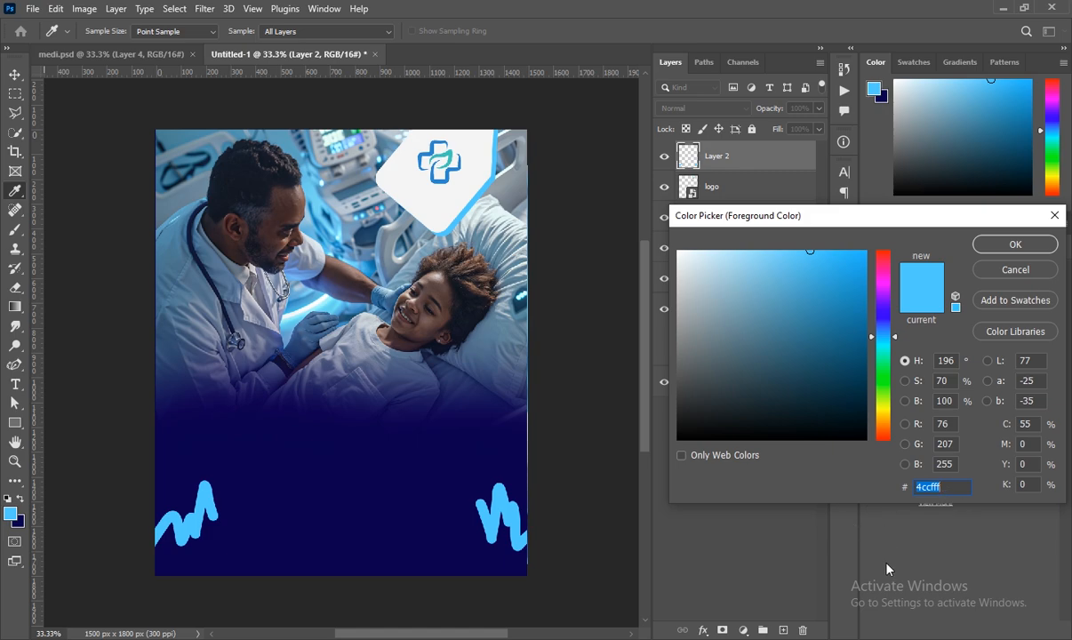
click(1015, 244)
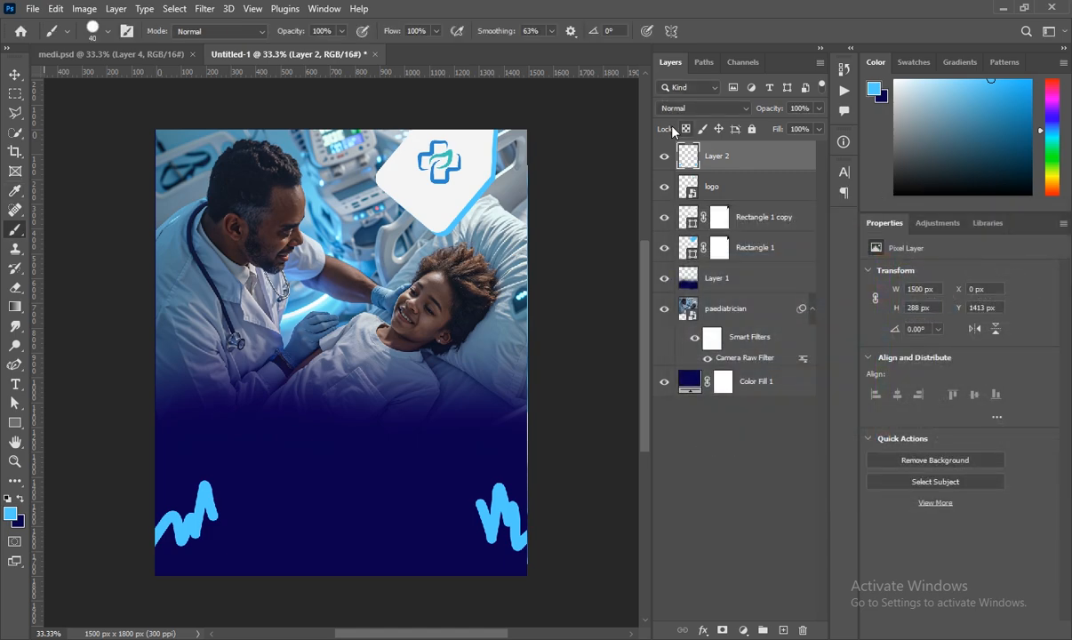
- Set the zigzag stroke layer's opacity to 40% and its fill to 80%
click(818, 108)
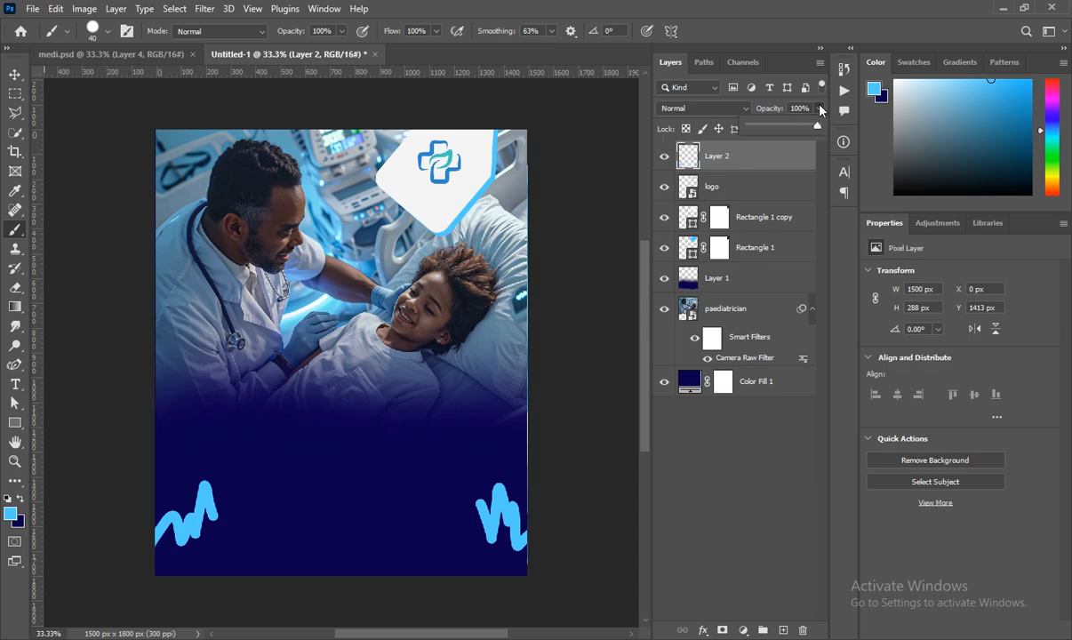
click(792, 127)
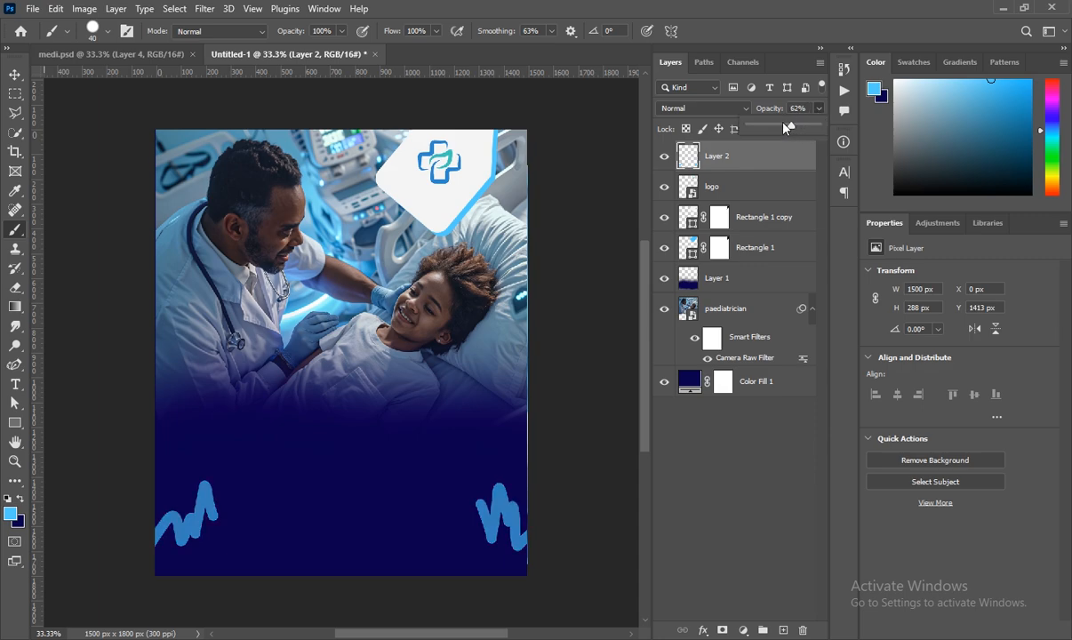
drag(783, 125, 772, 125)
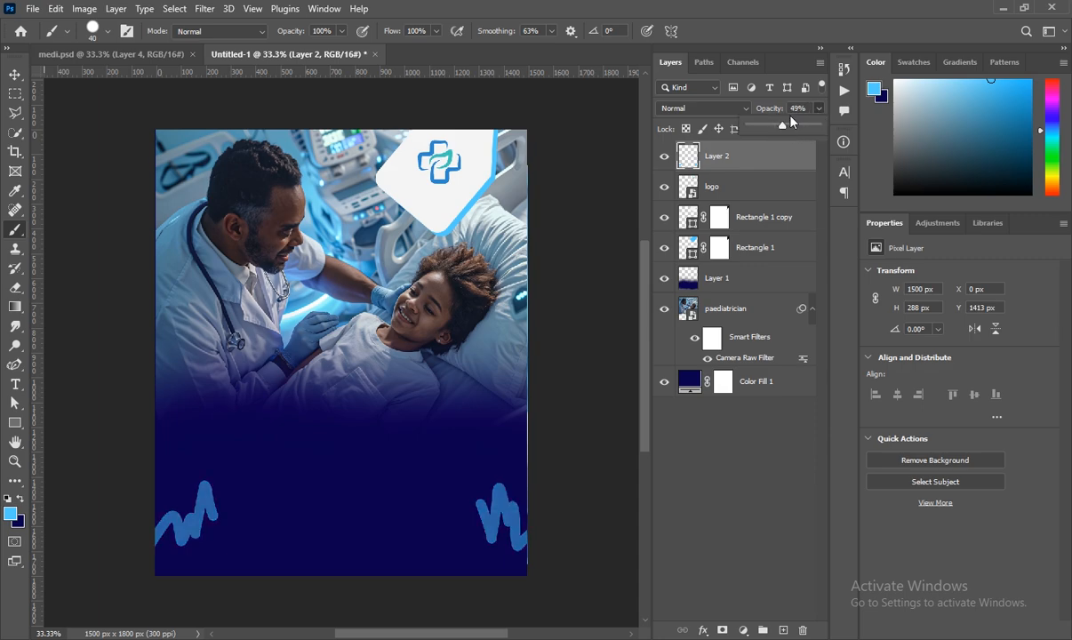
click(799, 109)
text(40)
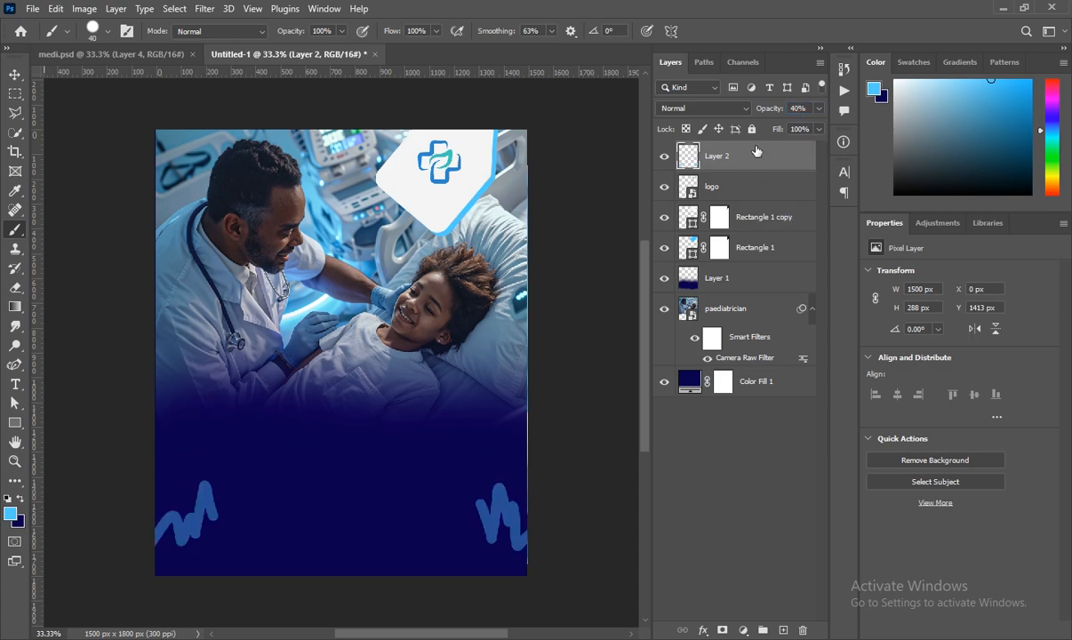
click(797, 130)
text(80)
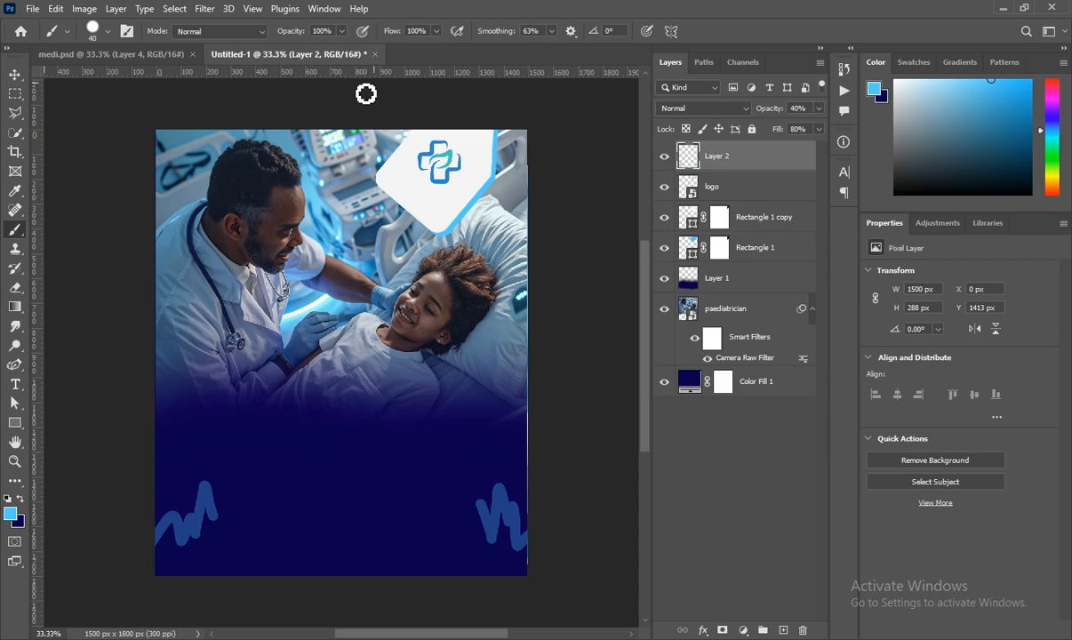
- Compare the flyer with the medi.psd reference and add another new layer above the zigzag strokes in the new document
click(109, 53)
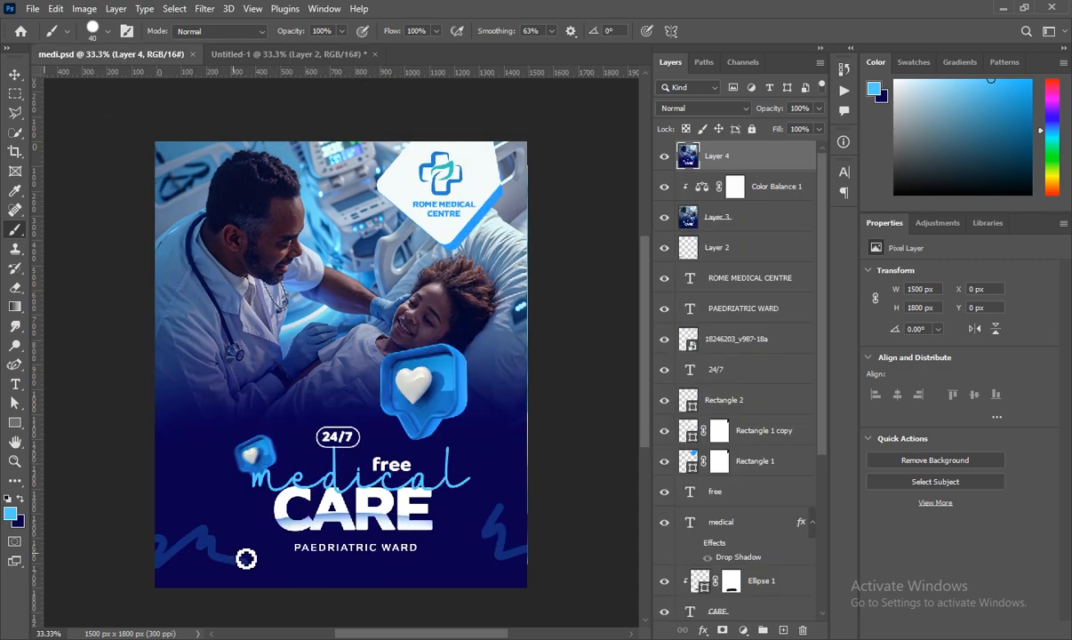
click(329, 55)
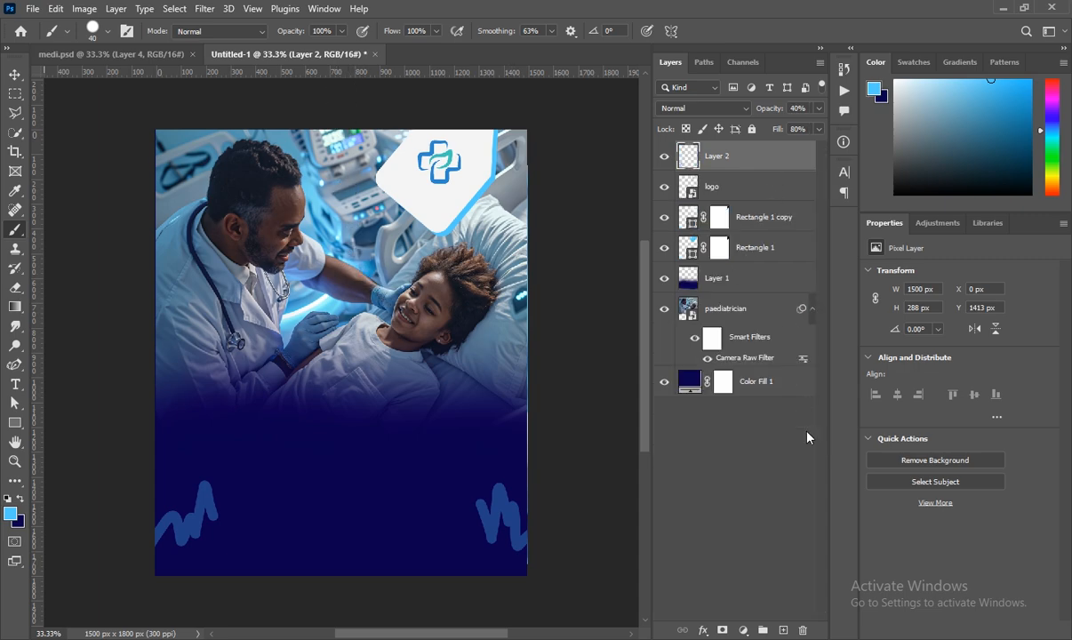
click(782, 630)
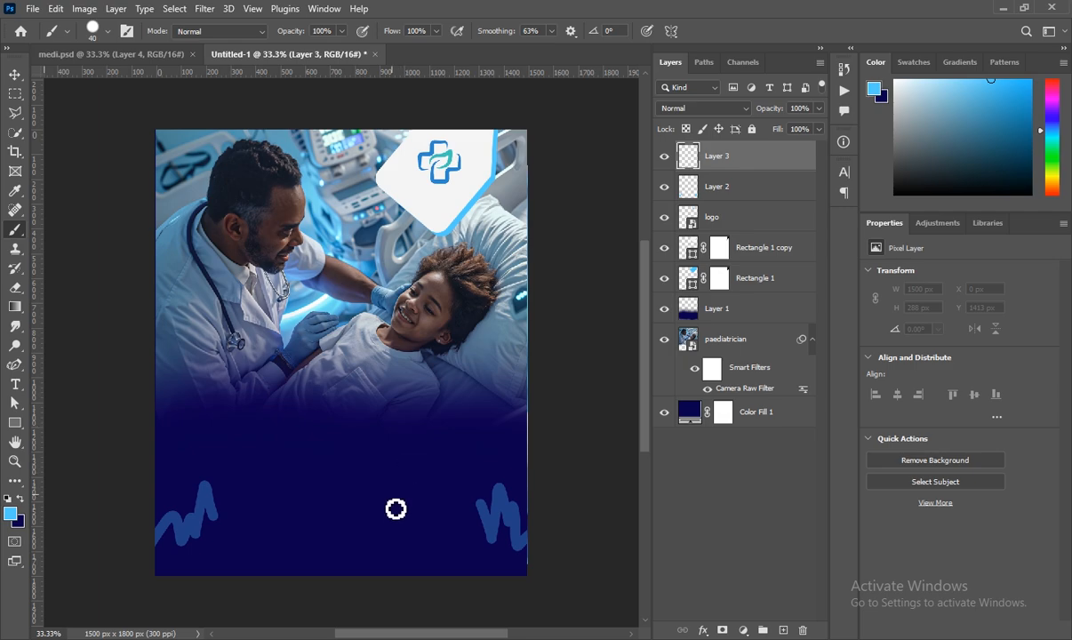
click(143, 51)
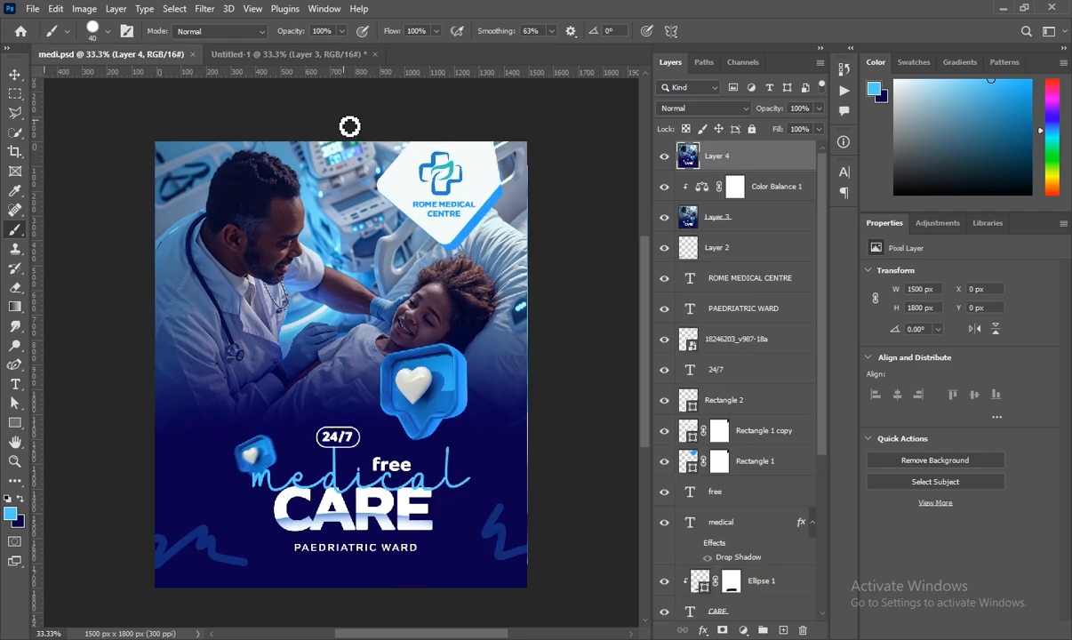
click(293, 53)
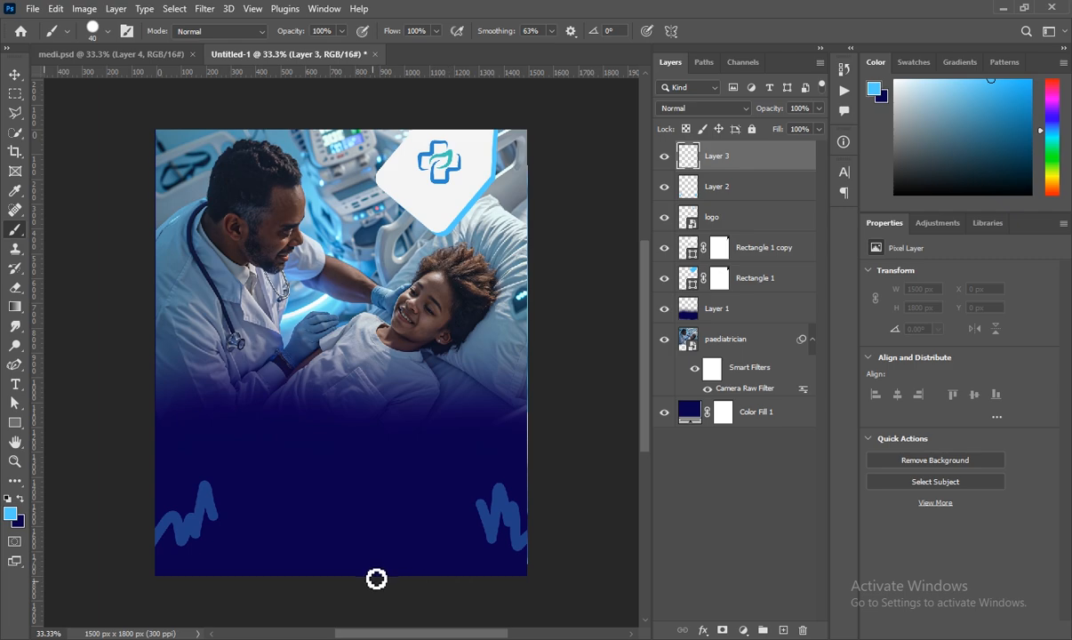
- Start a text line between the two zigzag strokes, with white ffffff as its colour and a font size of 36 pt
click(16, 384)
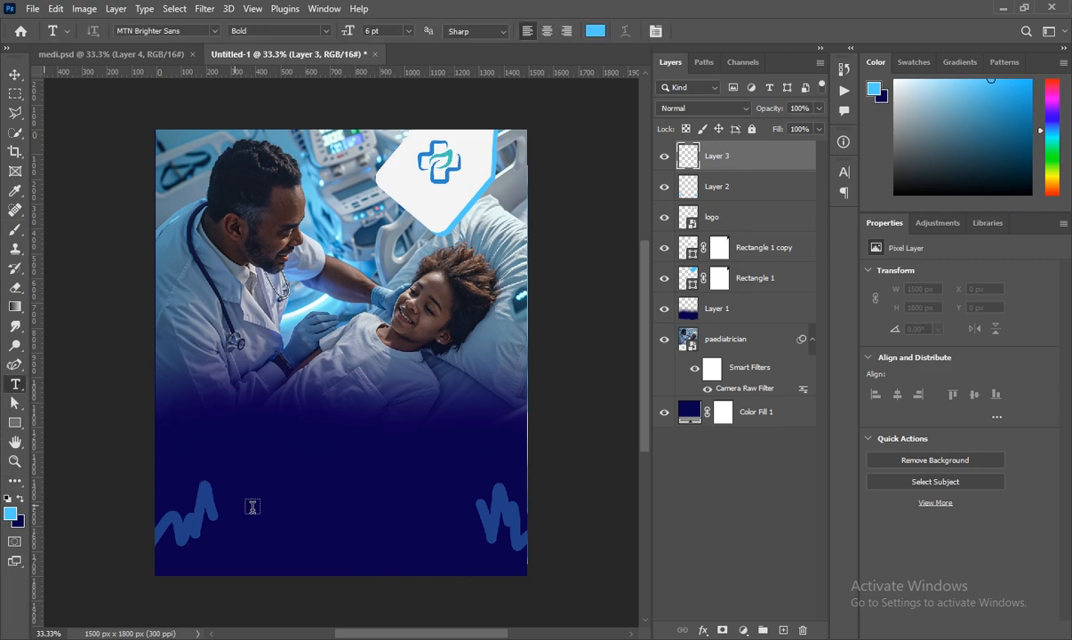
click(282, 505)
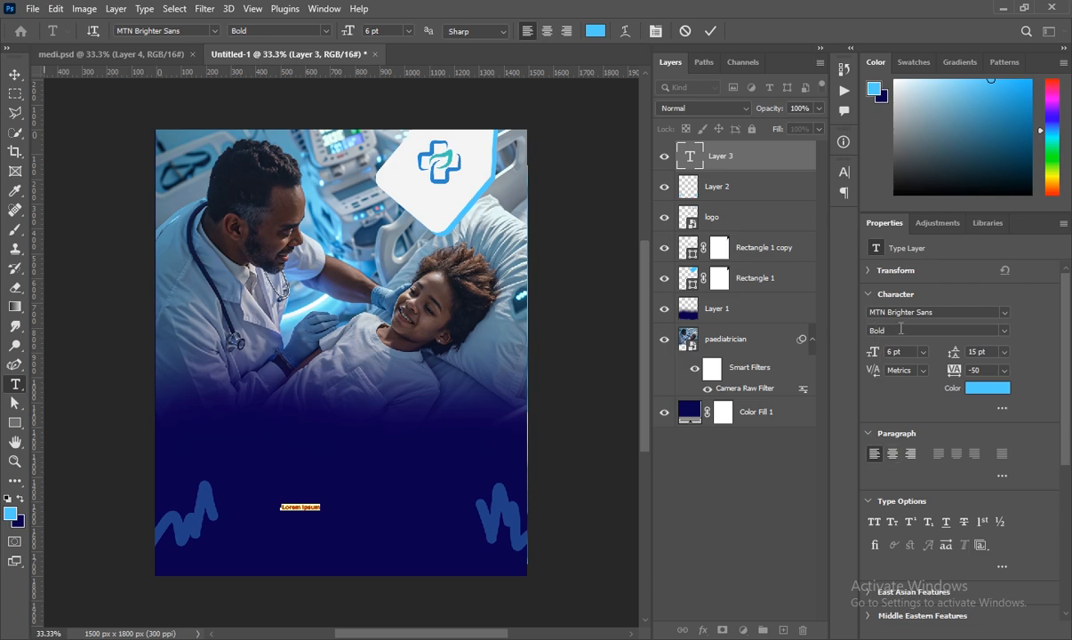
click(988, 389)
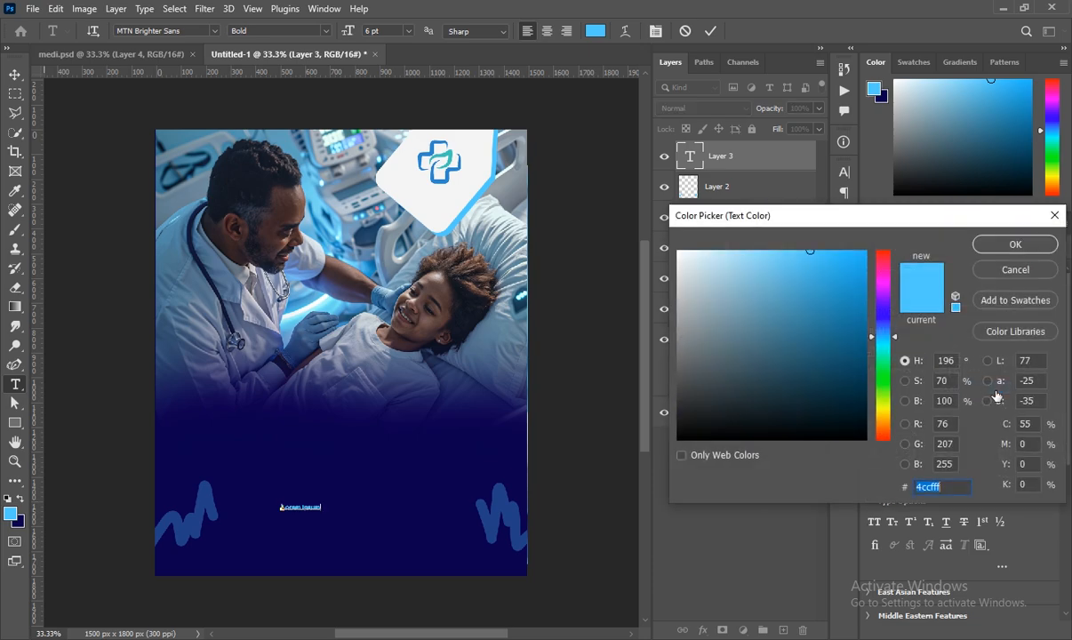
text(ffffff)
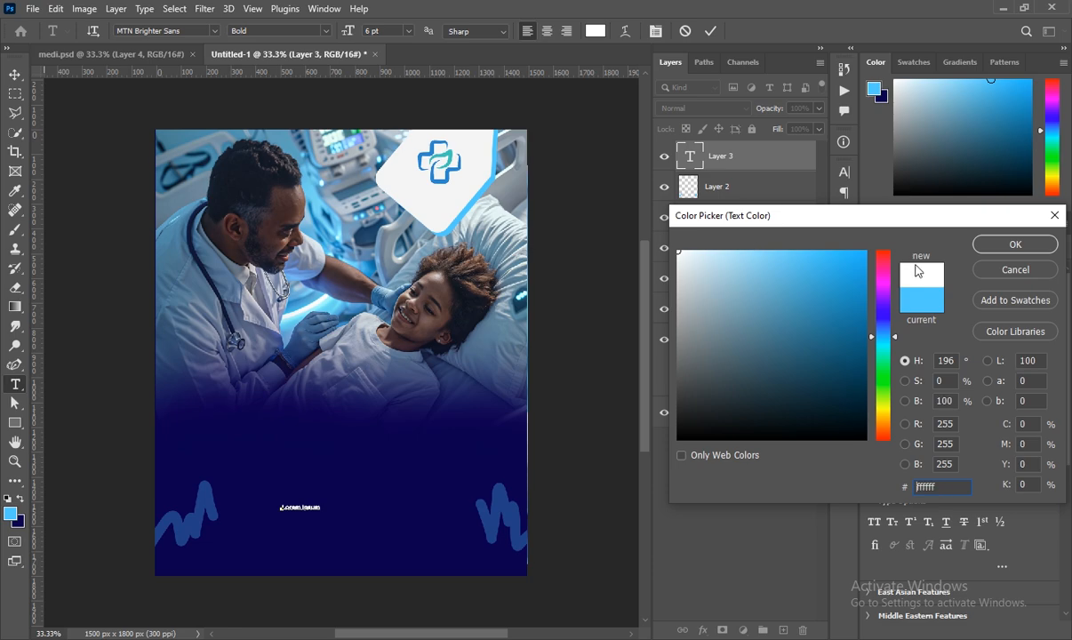
click(986, 238)
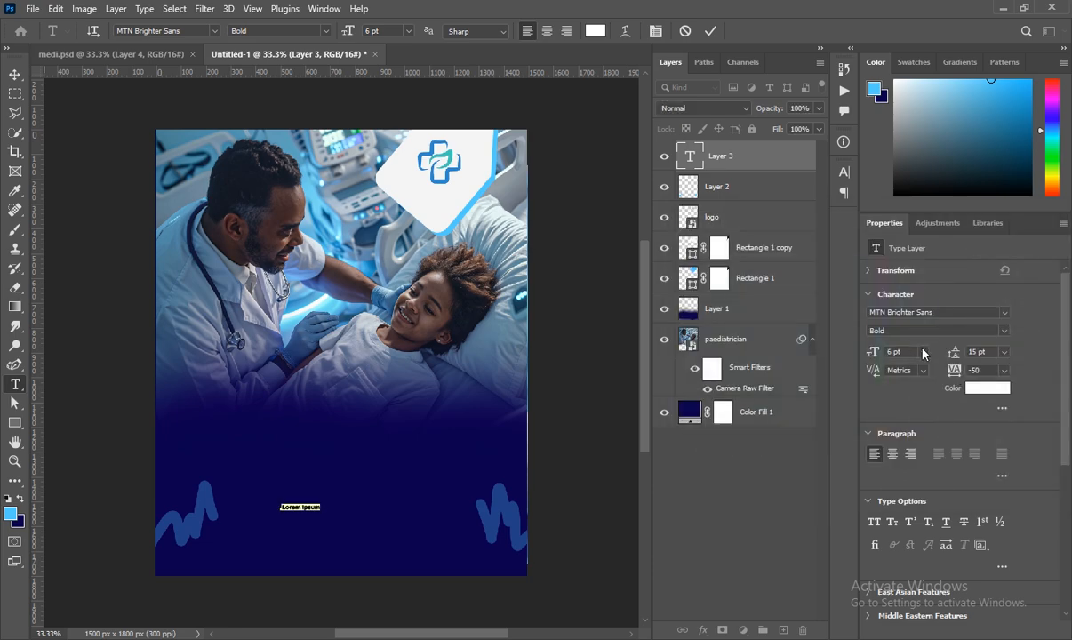
click(922, 352)
click(908, 474)
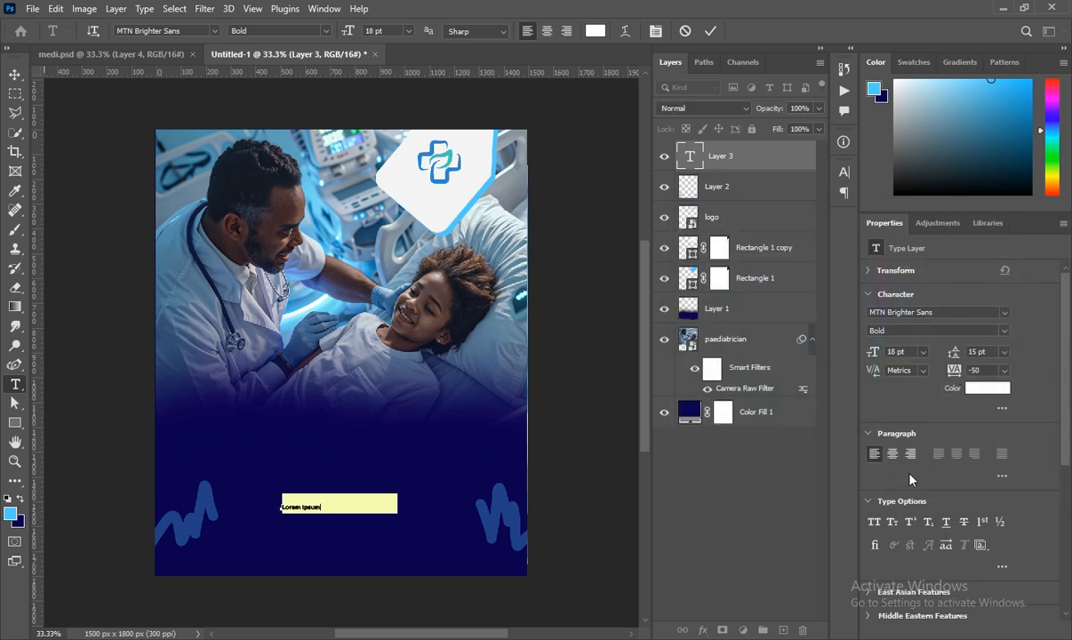
click(922, 352)
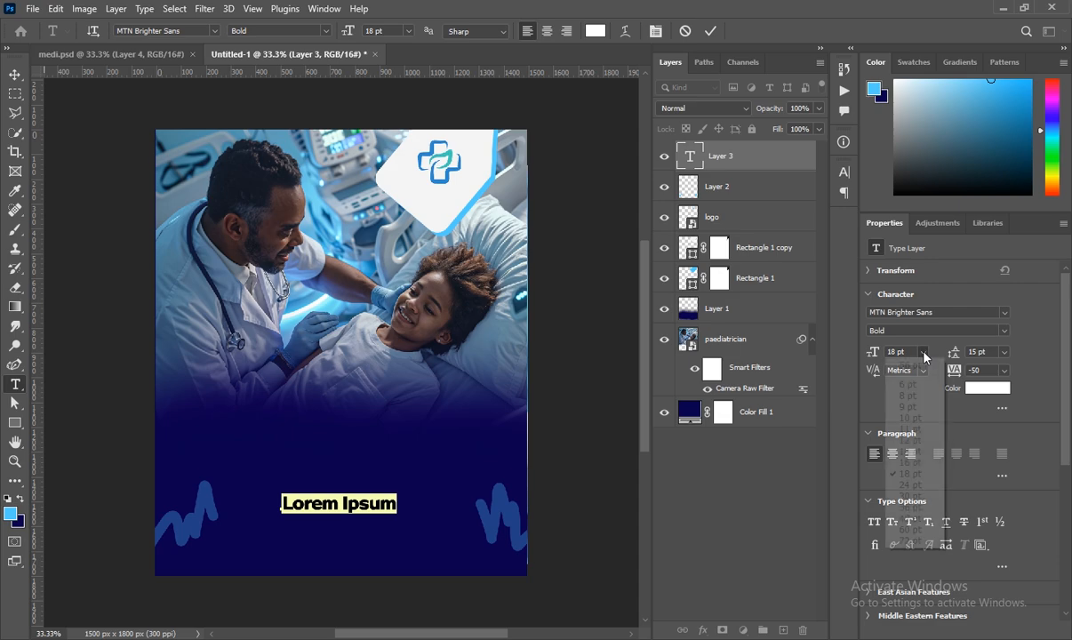
click(908, 506)
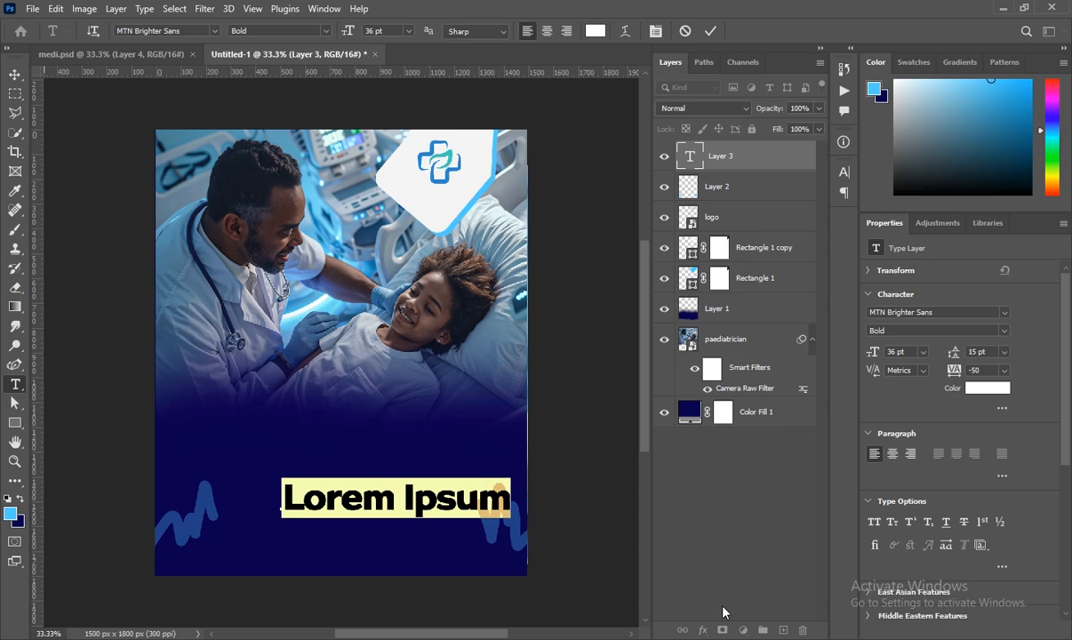
- Replace the placeholder text with CARE and select the whole word
text(c)
key(BackSpace)
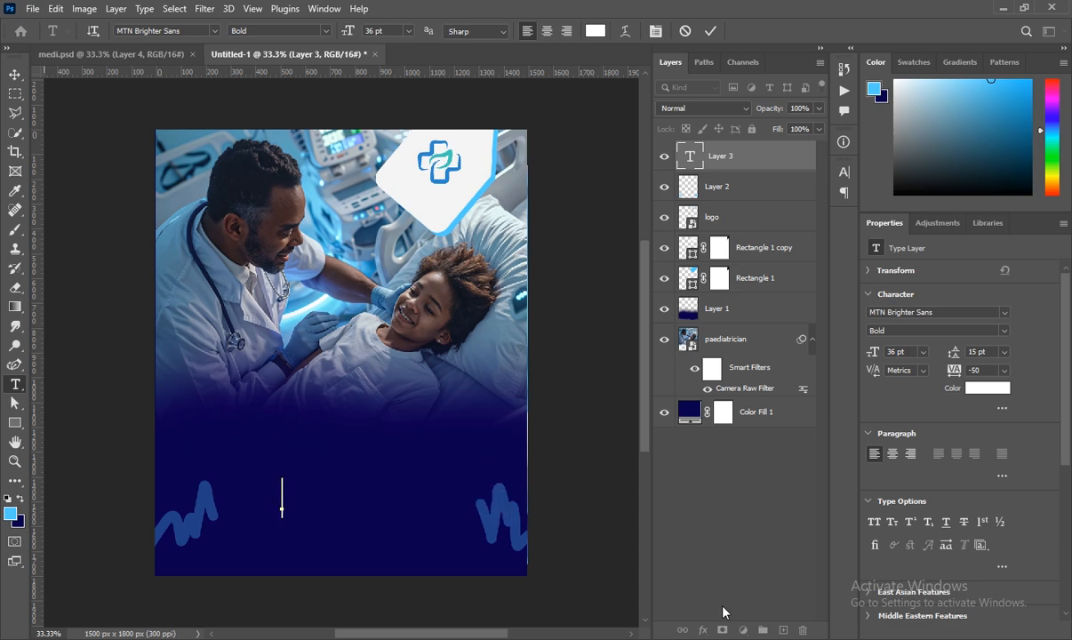
text(CARE)
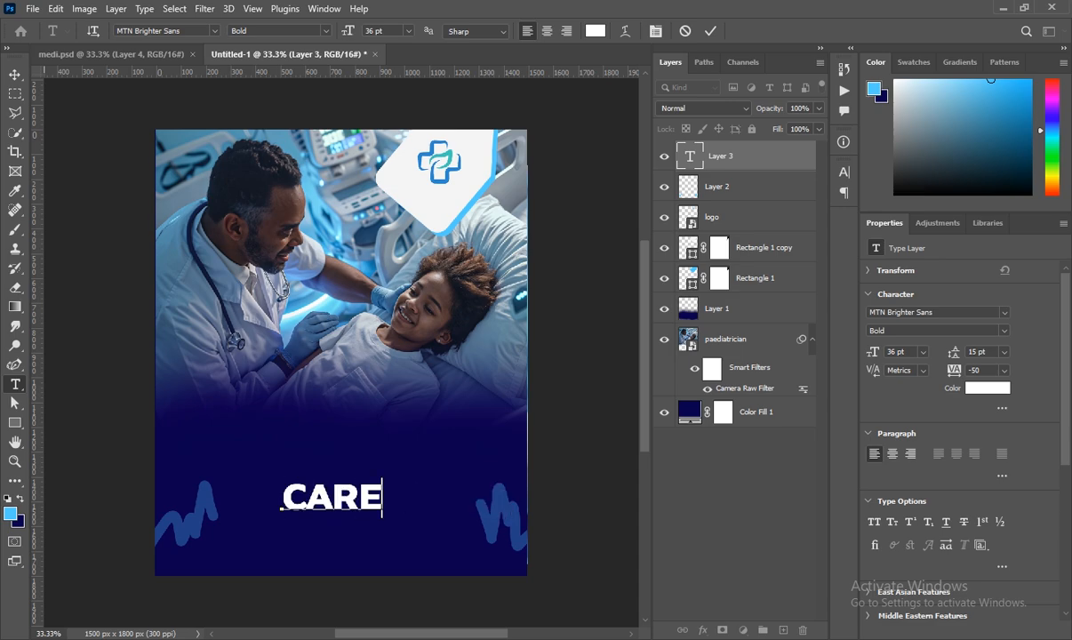
drag(277, 498, 400, 498)
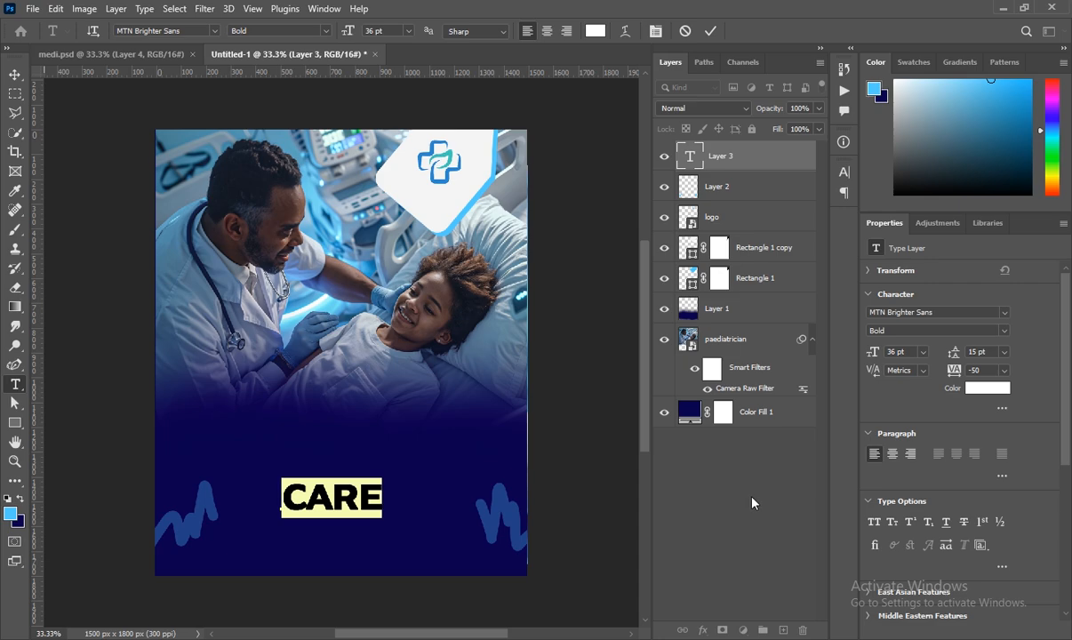
- Set the font size of CARE to 48 pt and shift the word slightly down and to the left
click(920, 353)
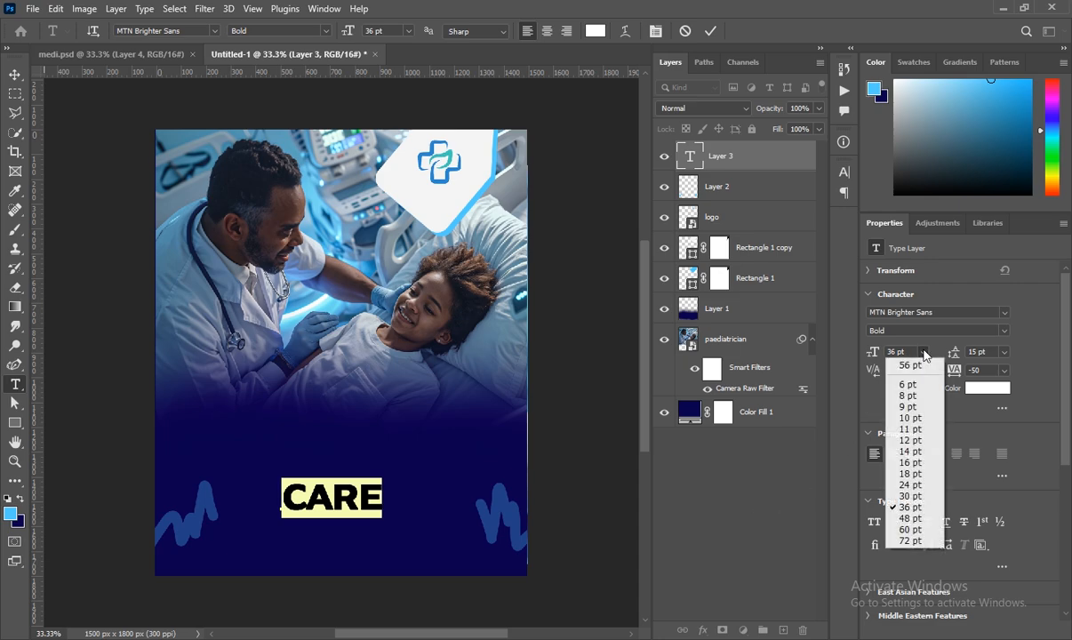
click(918, 520)
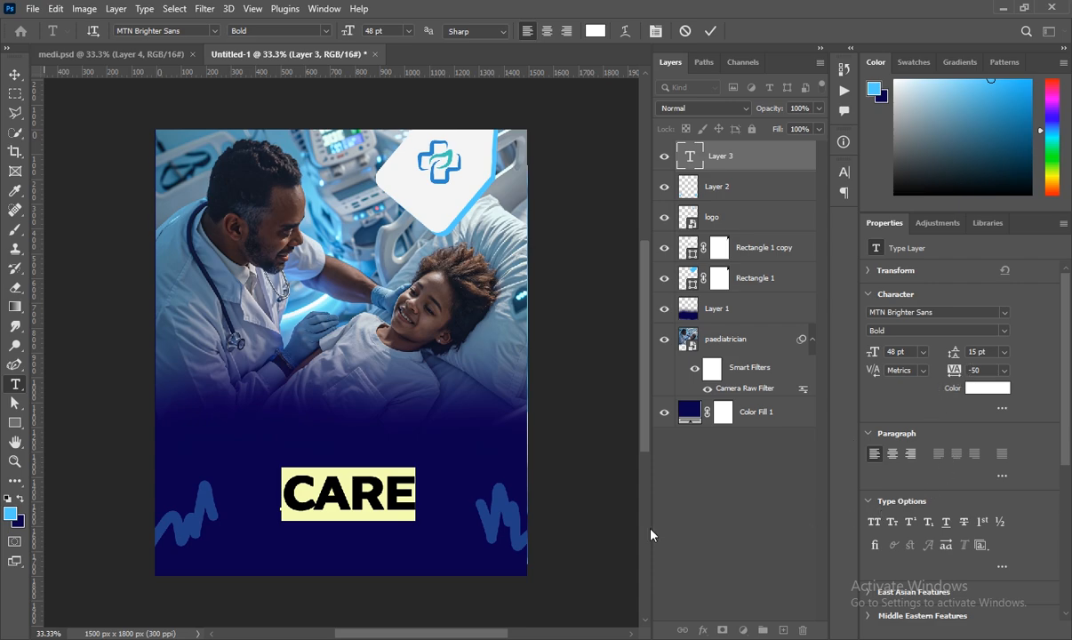
drag(349, 570, 333, 581)
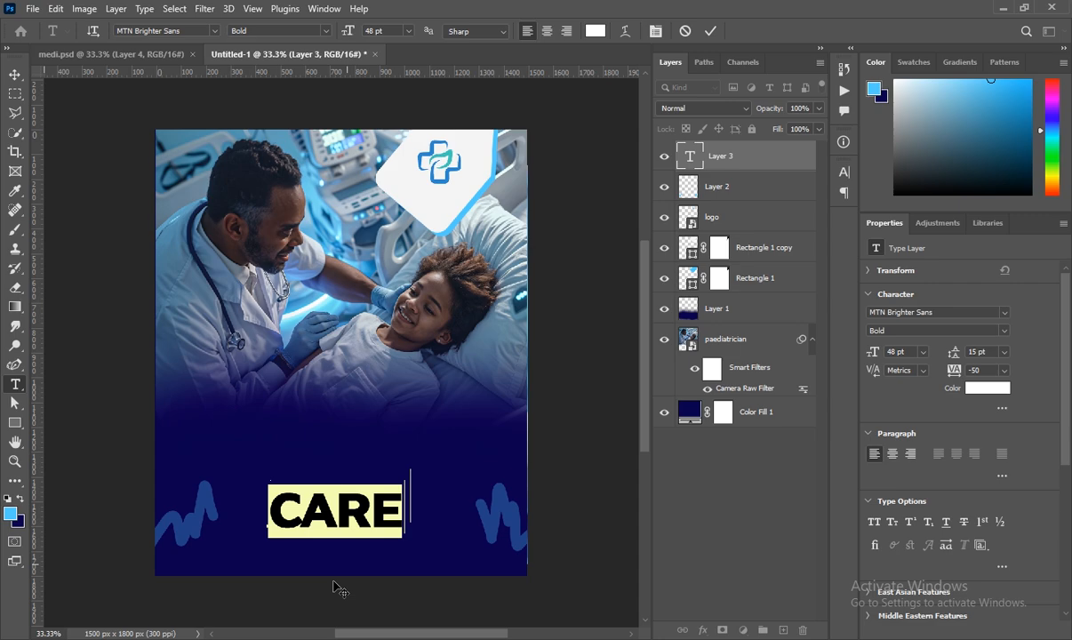
click(759, 151)
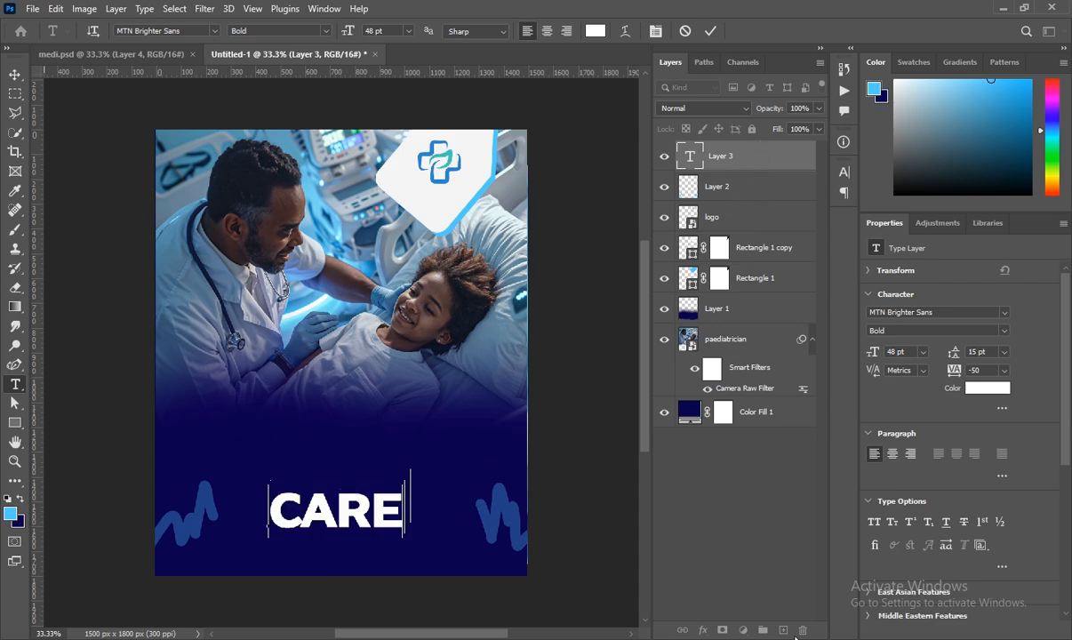
- Add a new layer above CARE and draw an ellipse about 650 × 183 px over the lower half of the word
click(785, 632)
click(784, 630)
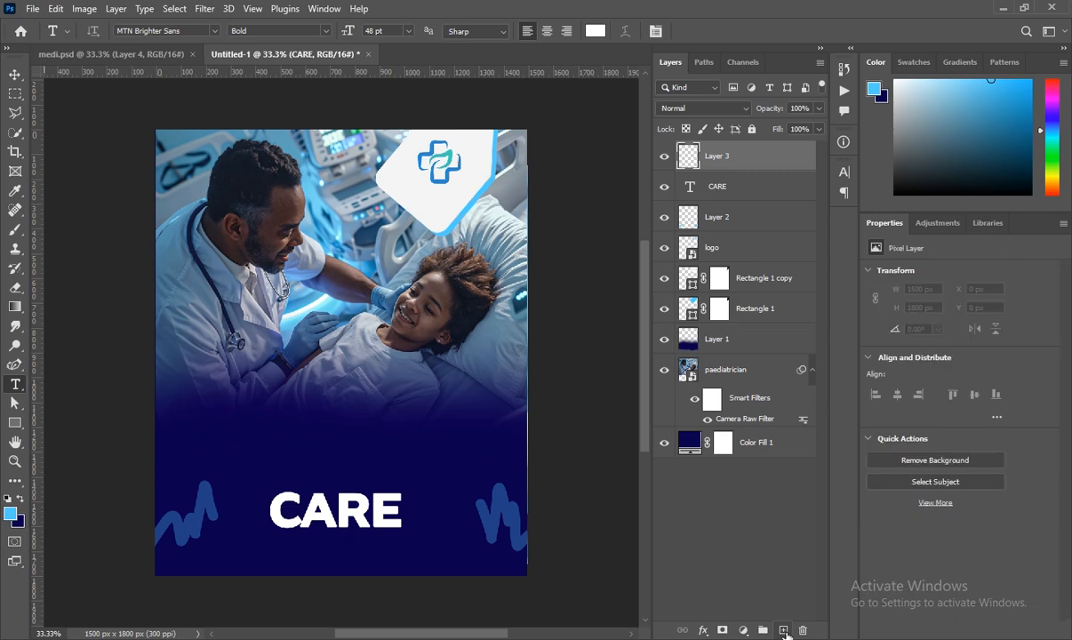
click(15, 422)
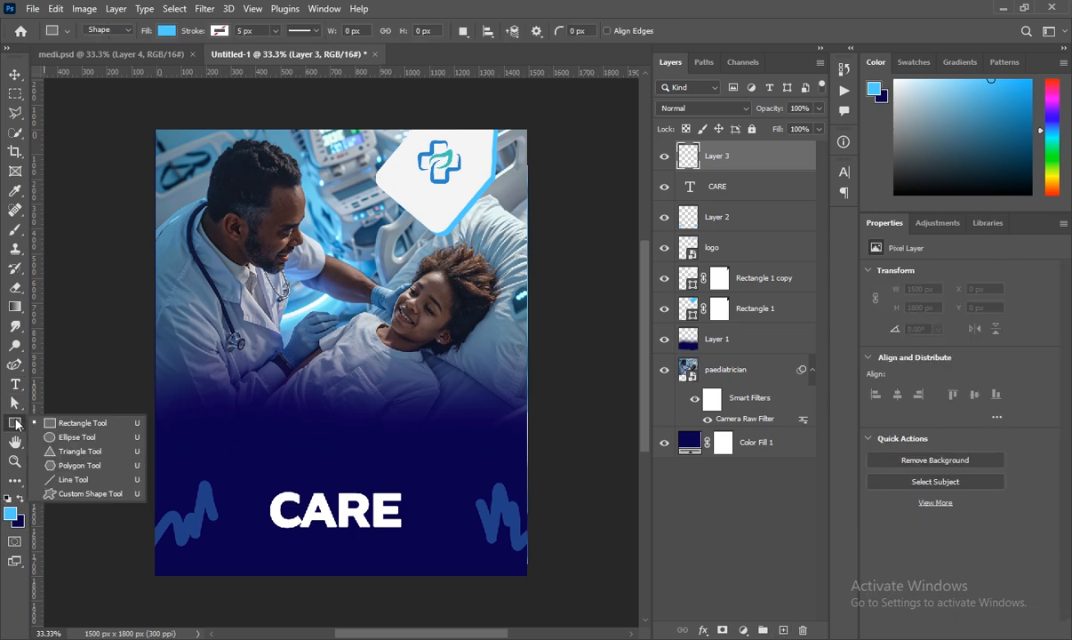
click(62, 410)
key(shift+u)
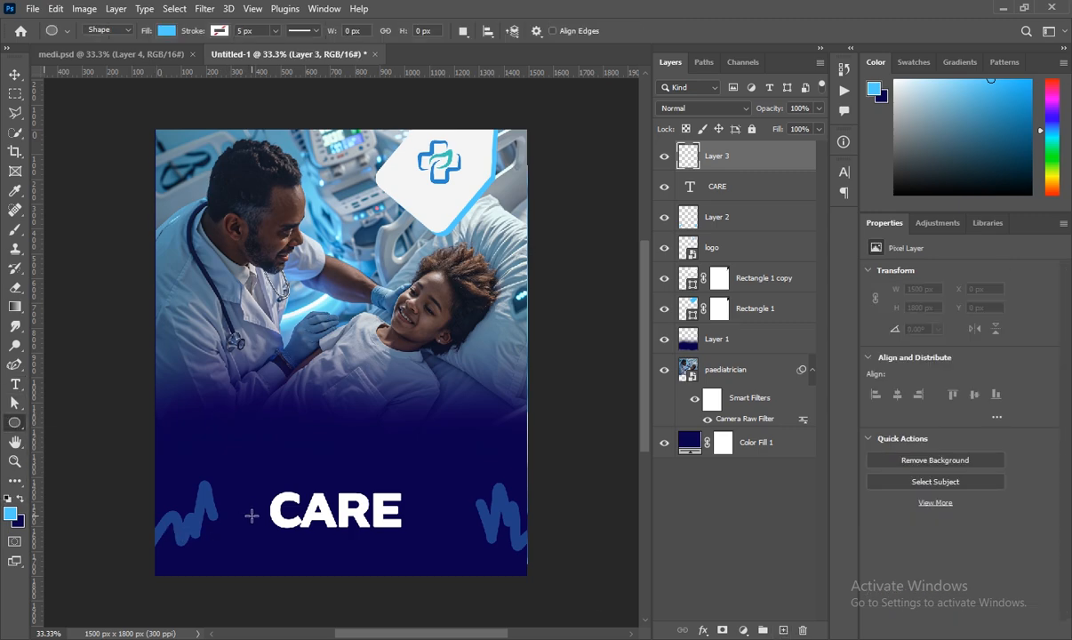
drag(257, 510, 419, 555)
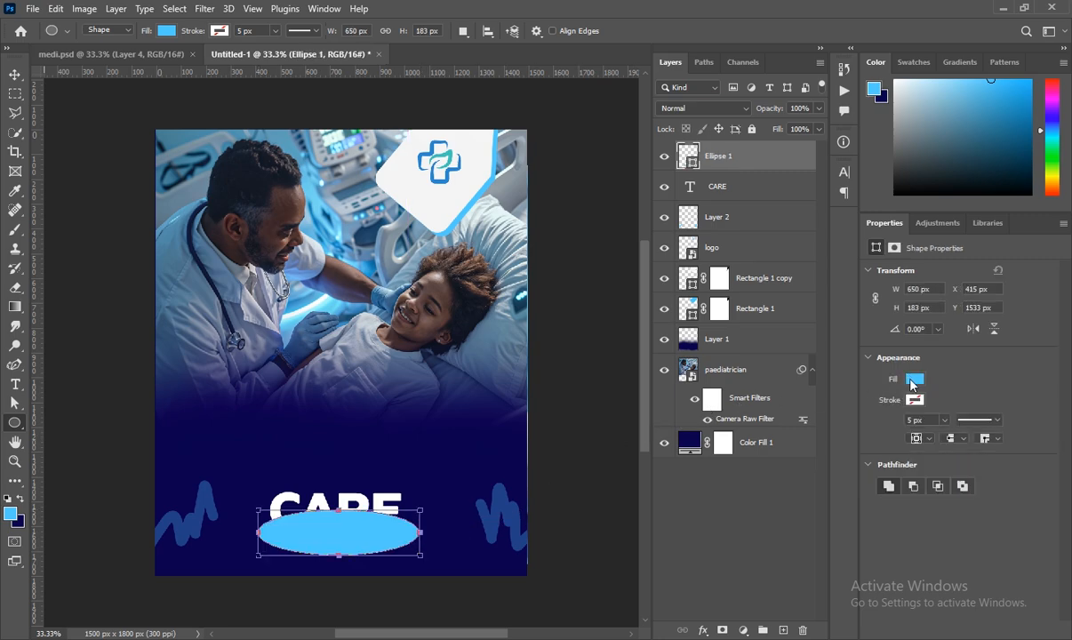
- Fill the ellipse with the recently used dark navy and clip it to the CARE text layer
click(913, 379)
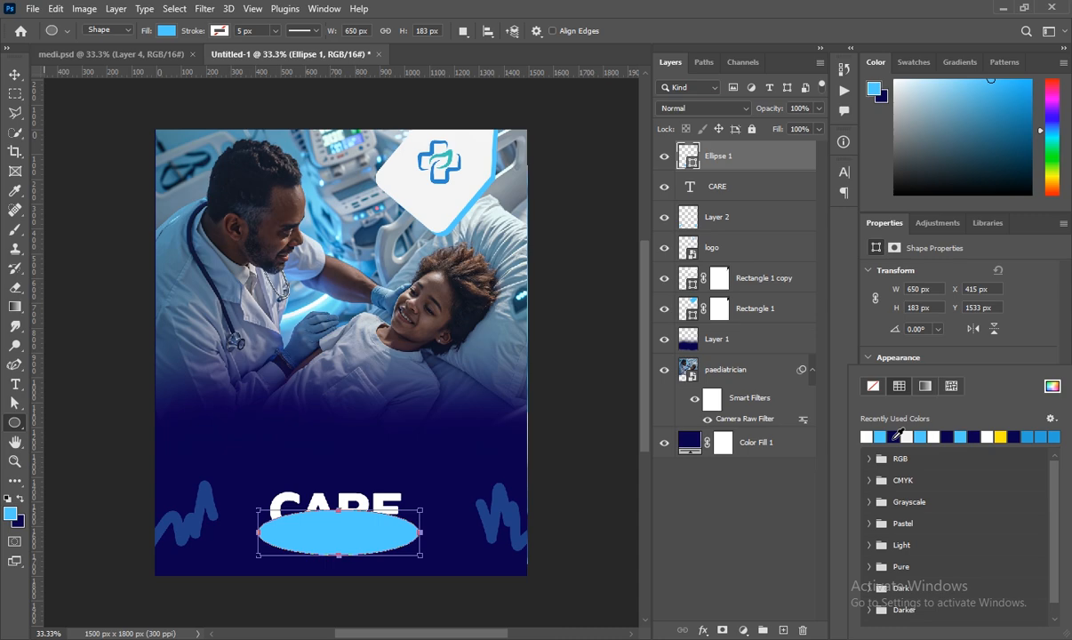
click(895, 436)
click(763, 156)
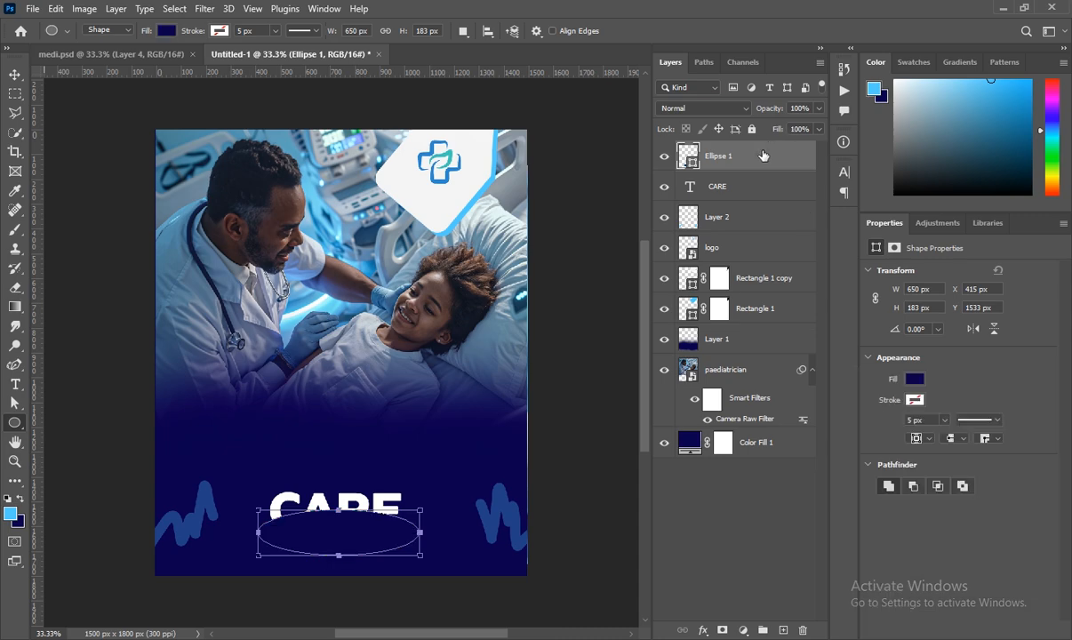
right_click(757, 156)
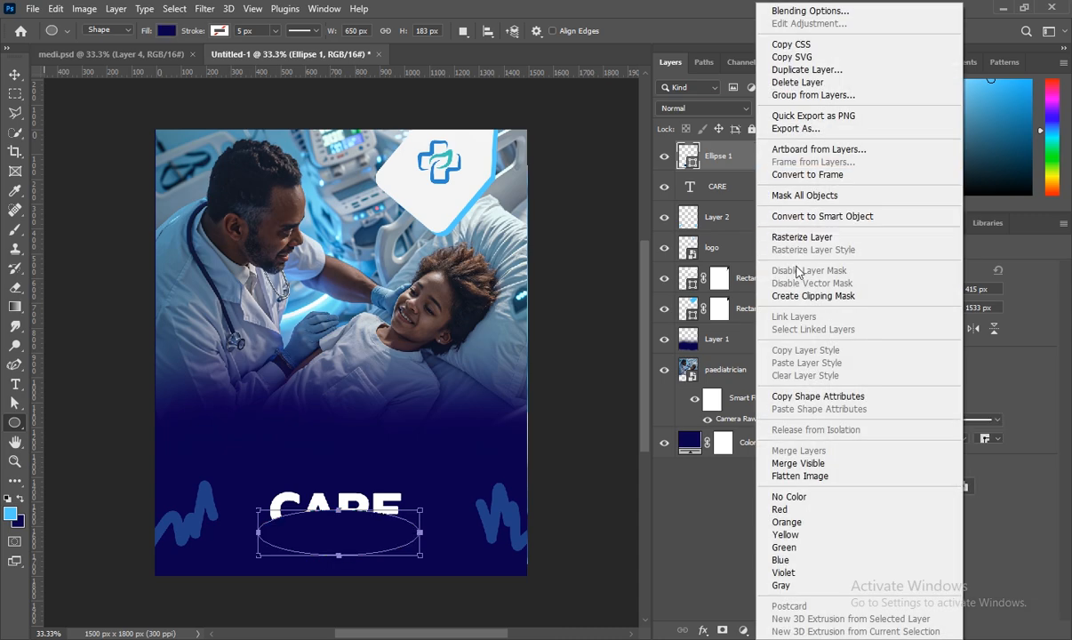
click(799, 296)
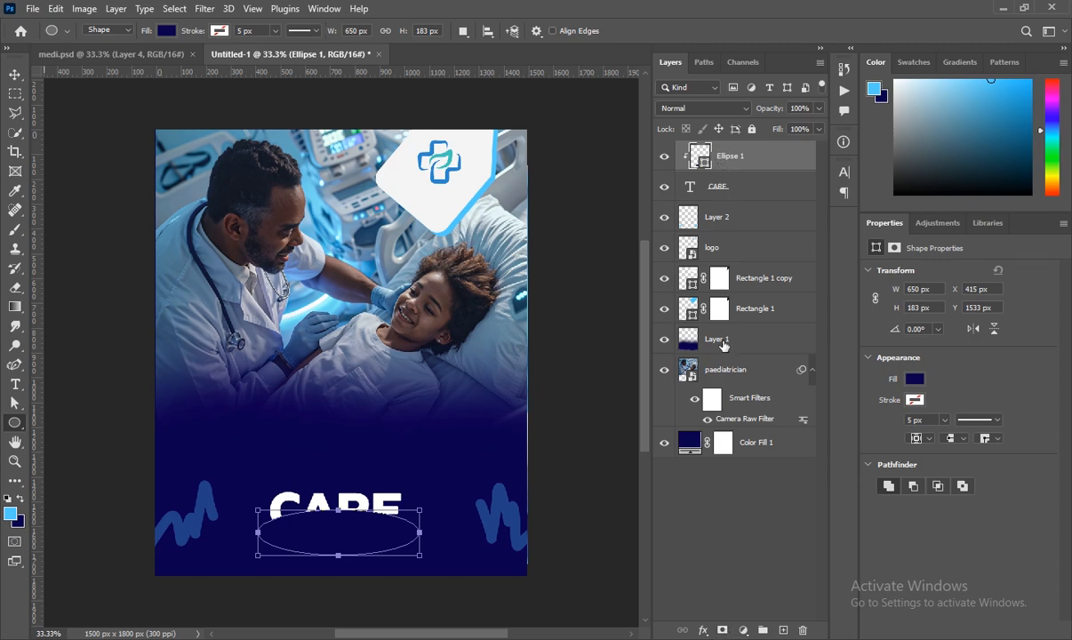
- Add a layer mask to the ellipse and paint it black with a 300 px Soft Round brush to leave a soft shadow across CARE
click(721, 629)
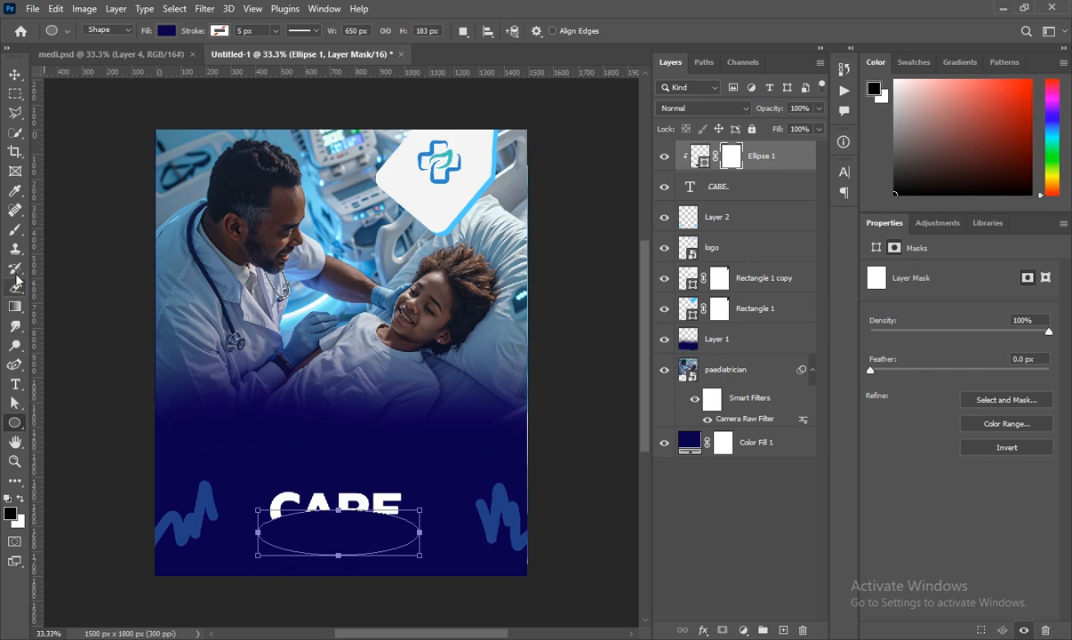
click(15, 229)
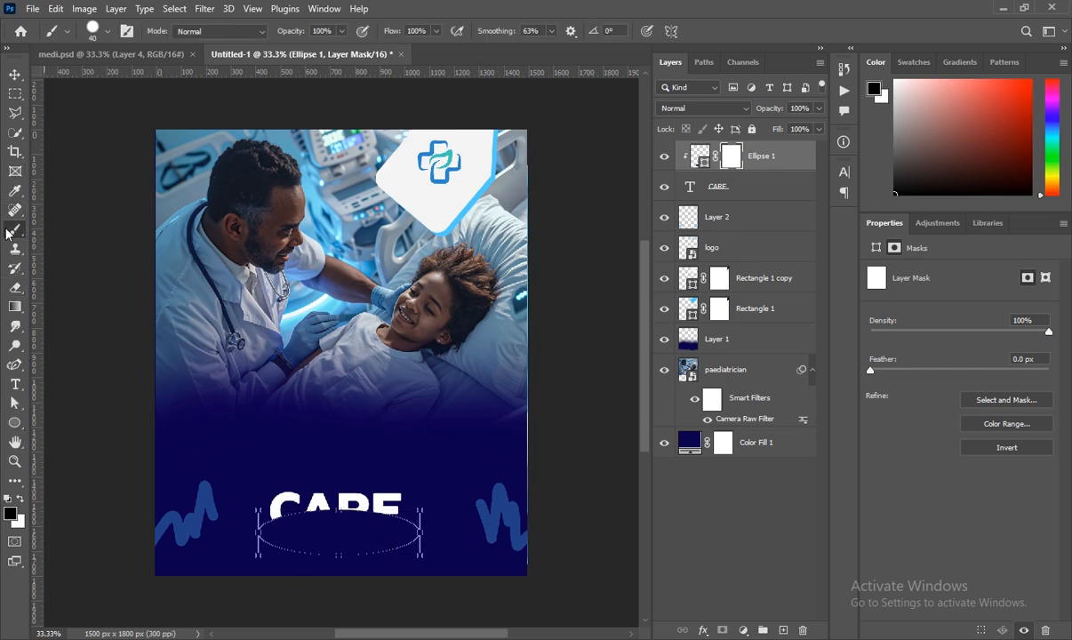
scroll(324, 533, up, 1)
scroll(338, 561, down, 1)
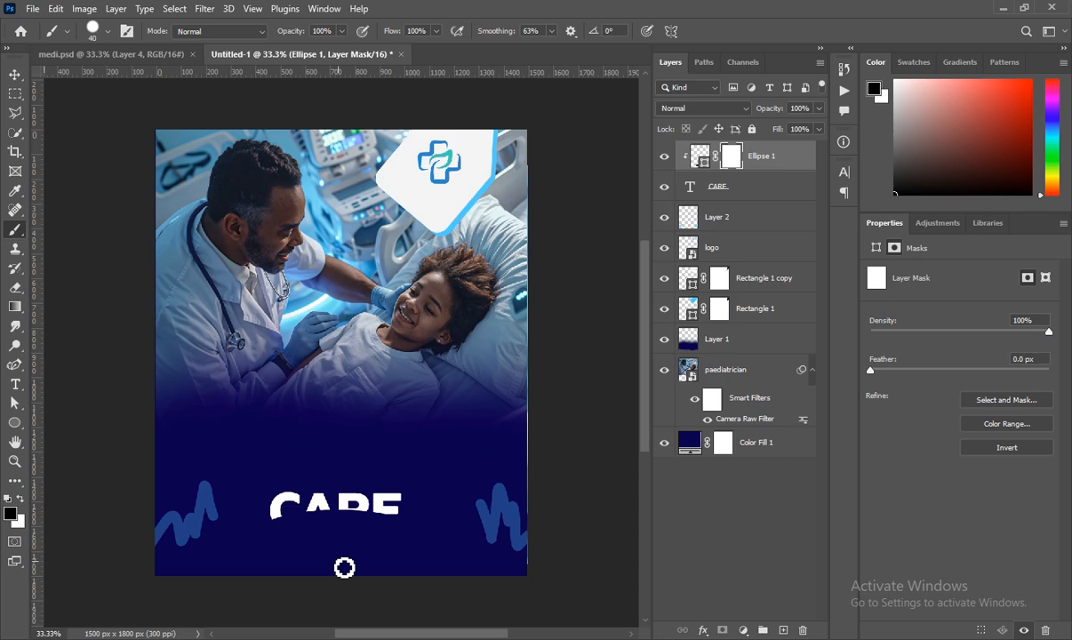
key(bracketright)
key(bracketright)
key(bracketright)
key(bracketright)
key(bracketright)
key(bracketright)
key(bracketright)
key(bracketright)
key(bracketright)
key(bracketright)
key(bracketright)
key(bracketright)
click(110, 32)
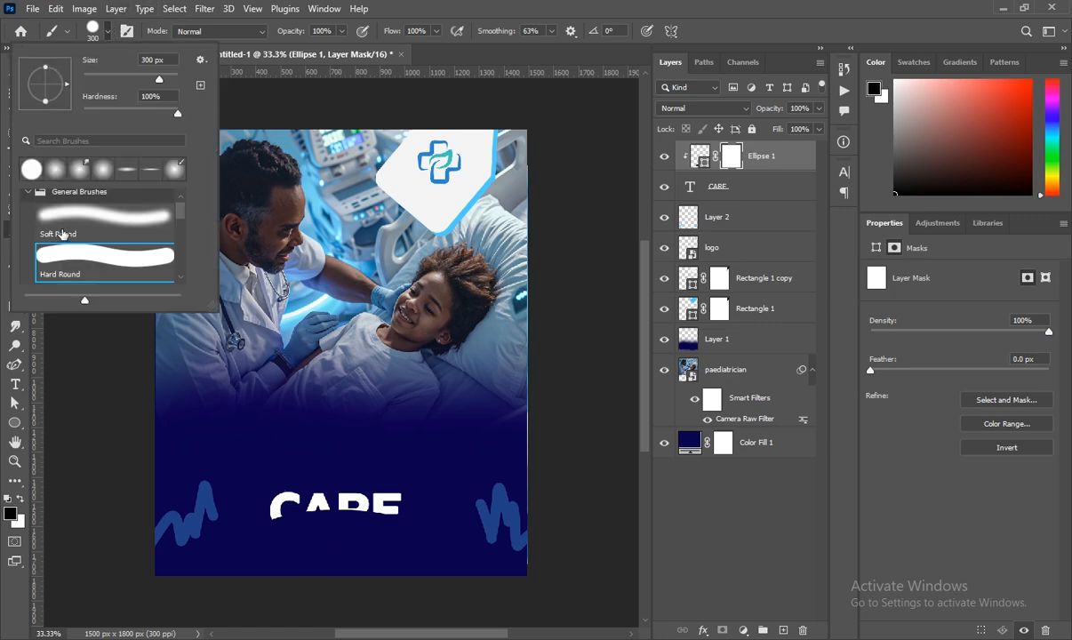
click(66, 227)
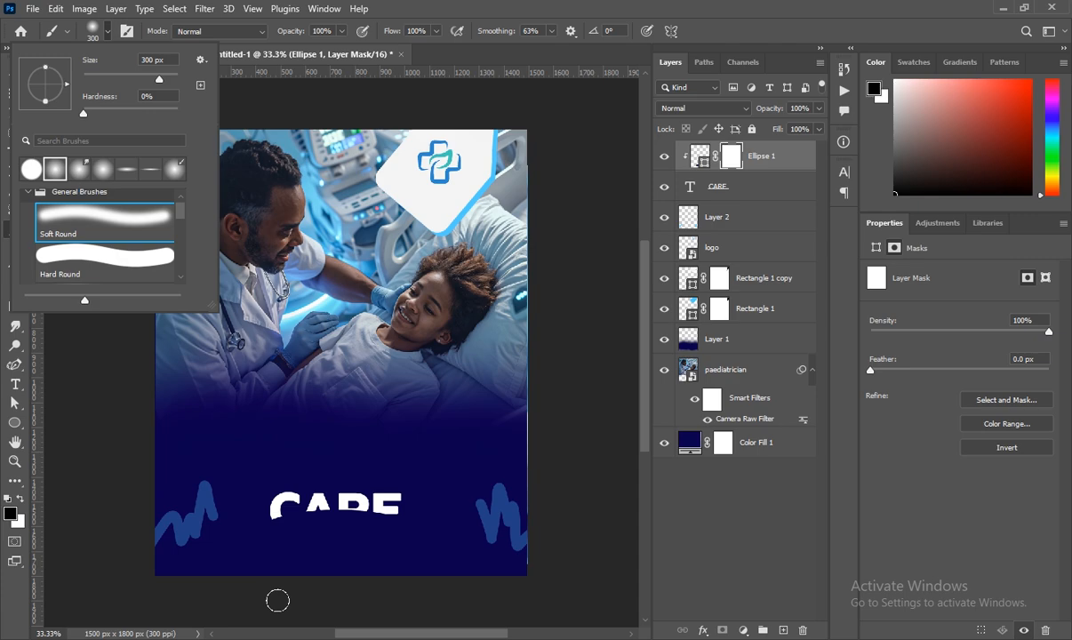
click(277, 601)
mouse_move(330, 563)
mouse_down()
mouse_move(361, 529)
mouse_move(318, 526)
mouse_move(242, 551)
mouse_move(328, 525)
mouse_move(374, 536)
mouse_move(349, 521)
mouse_move(301, 520)
mouse_move(258, 533)
mouse_move(381, 528)
mouse_move(231, 531)
mouse_up()
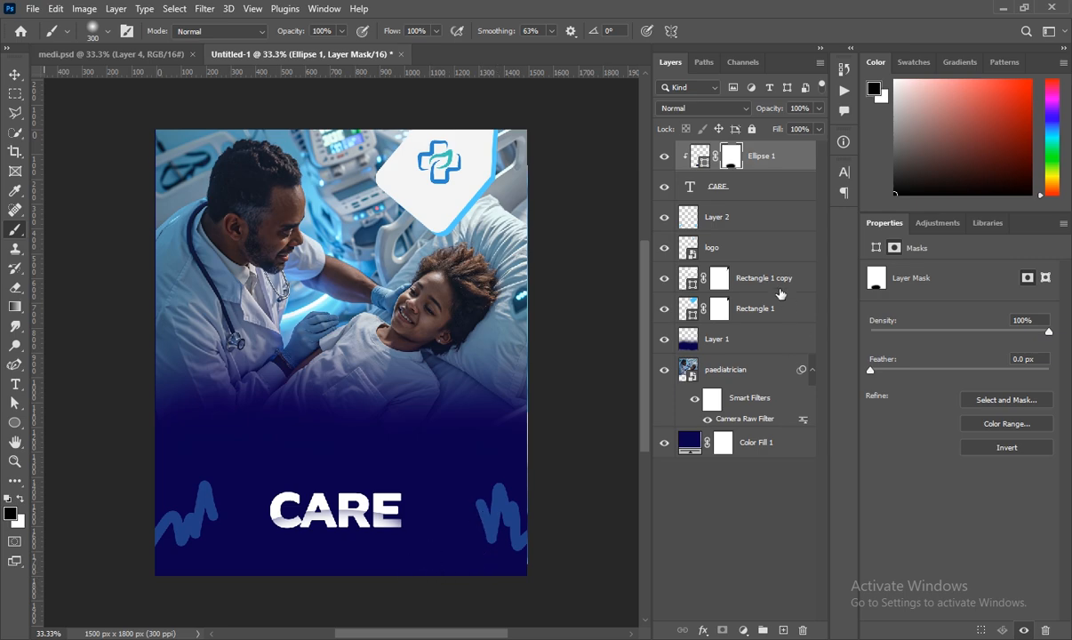
- Add a new layer on top and create the text line medical just above CARE
click(784, 631)
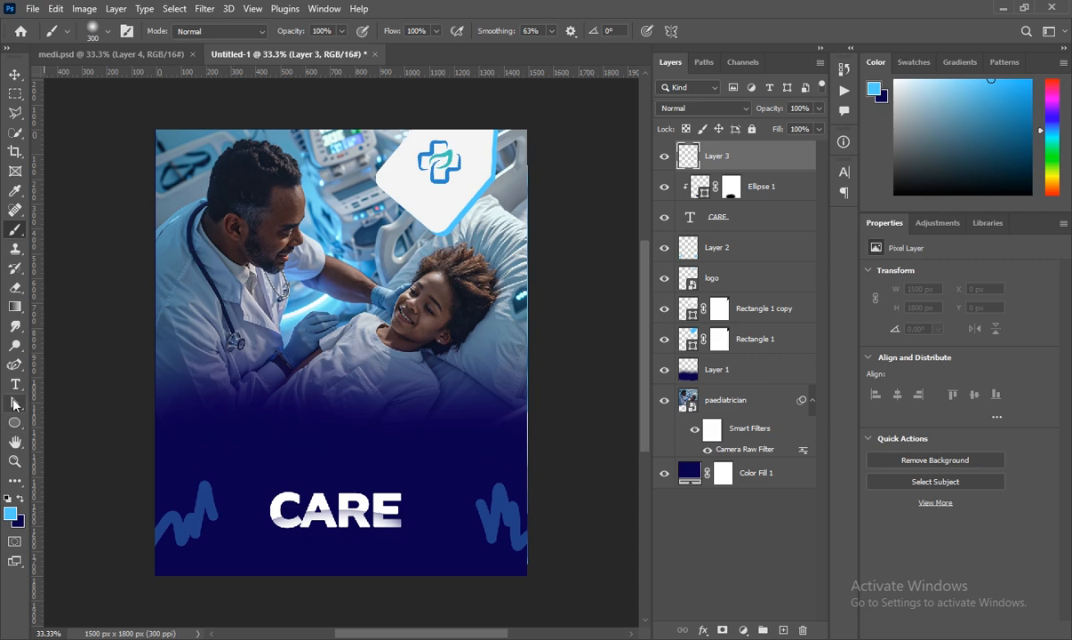
click(15, 383)
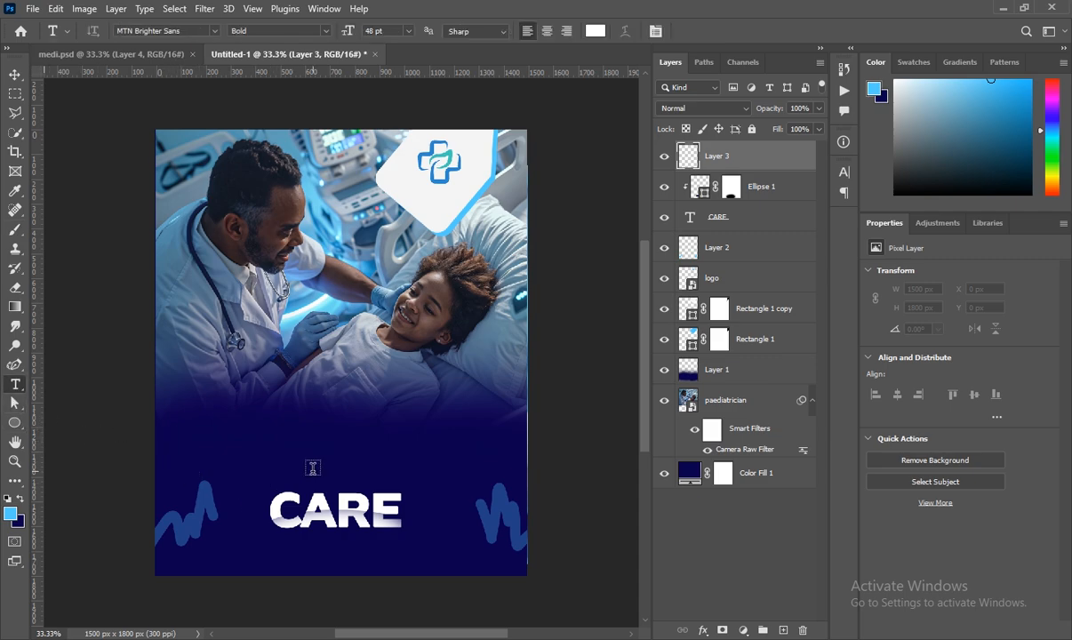
click(300, 464)
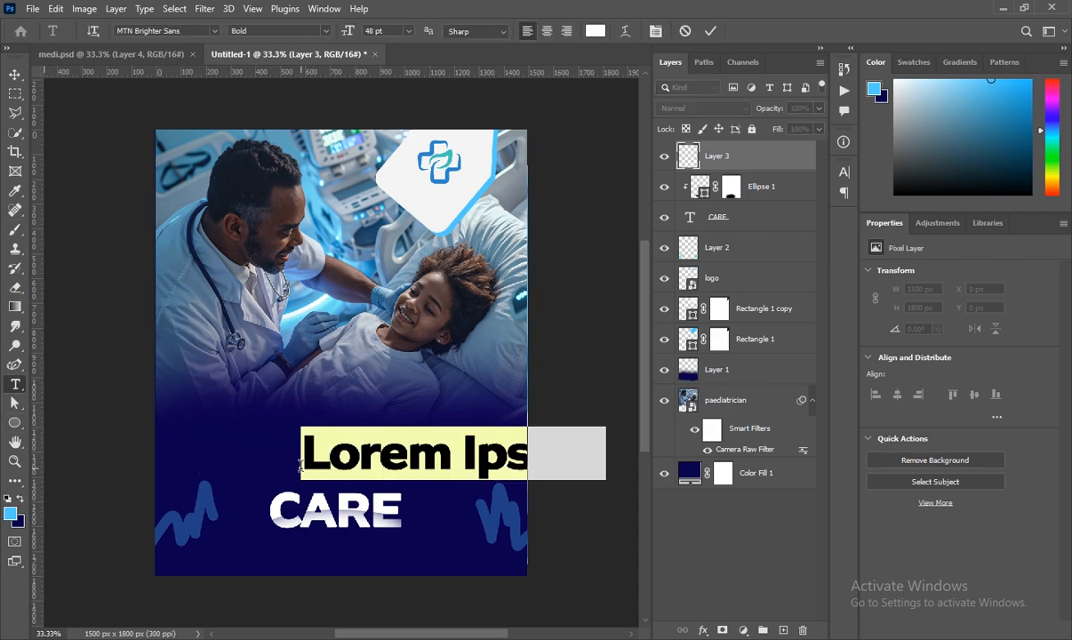
text(med)
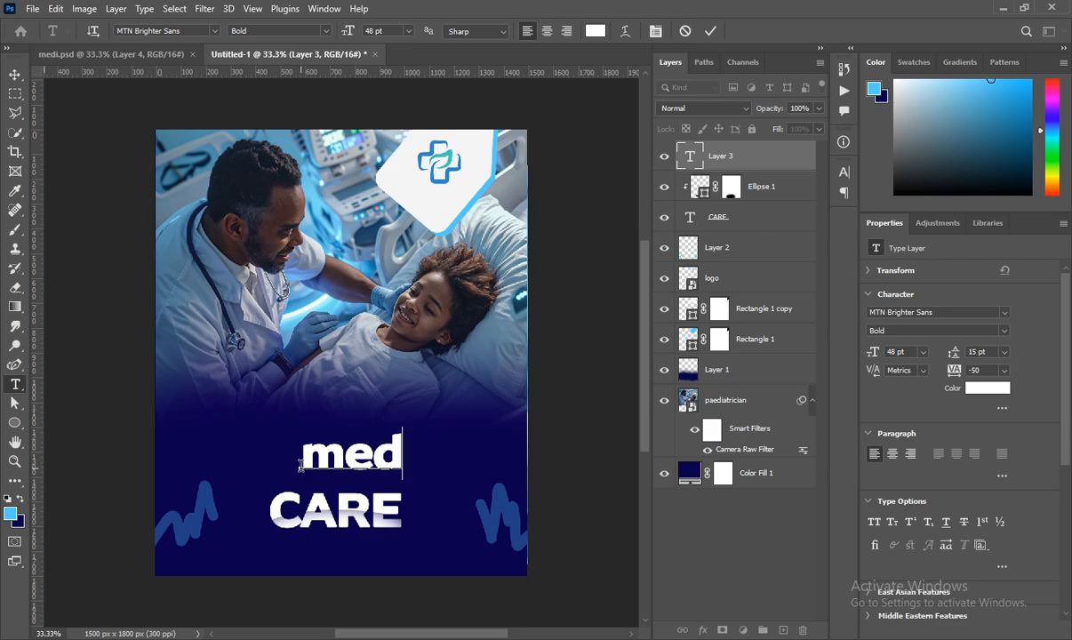
text(ical)
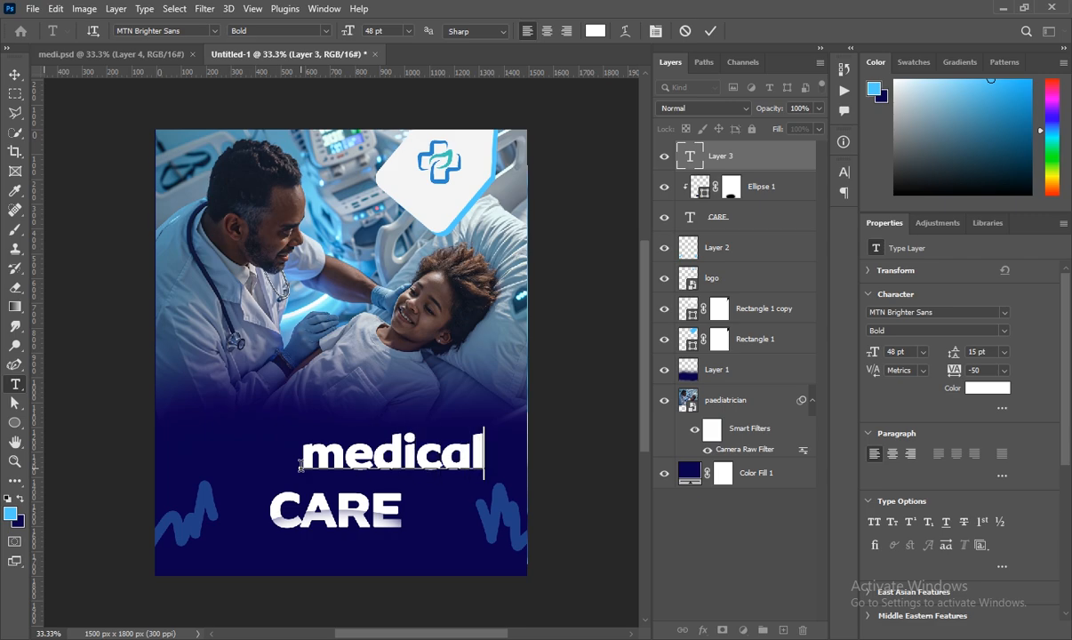
- Change the whole word medical to the Cannodya font and the light blue foreground colour 4ccfff
drag(302, 462, 607, 466)
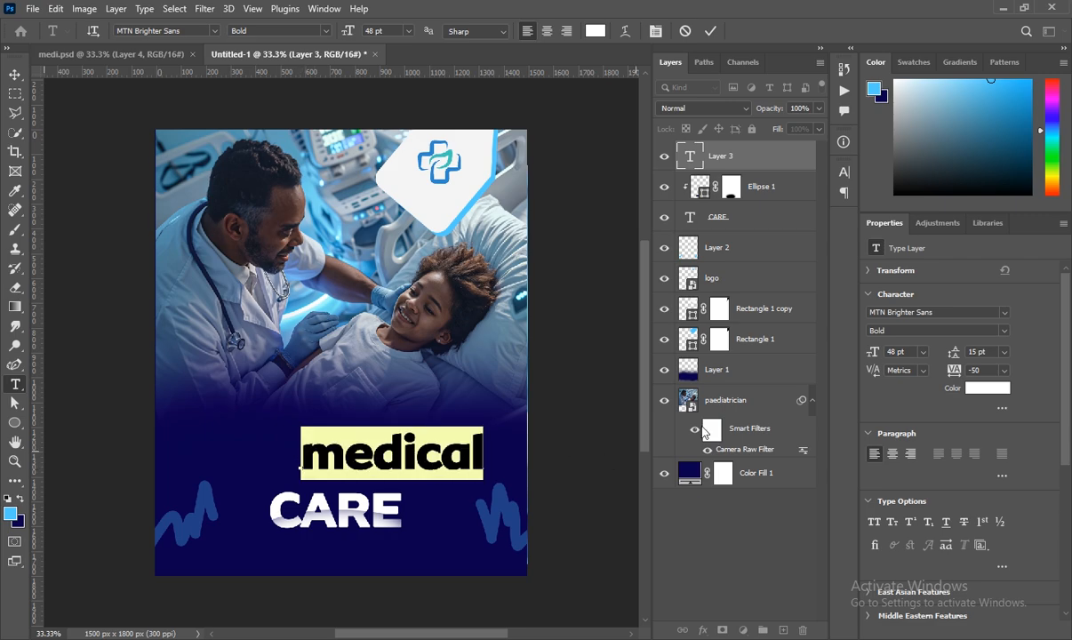
click(1004, 312)
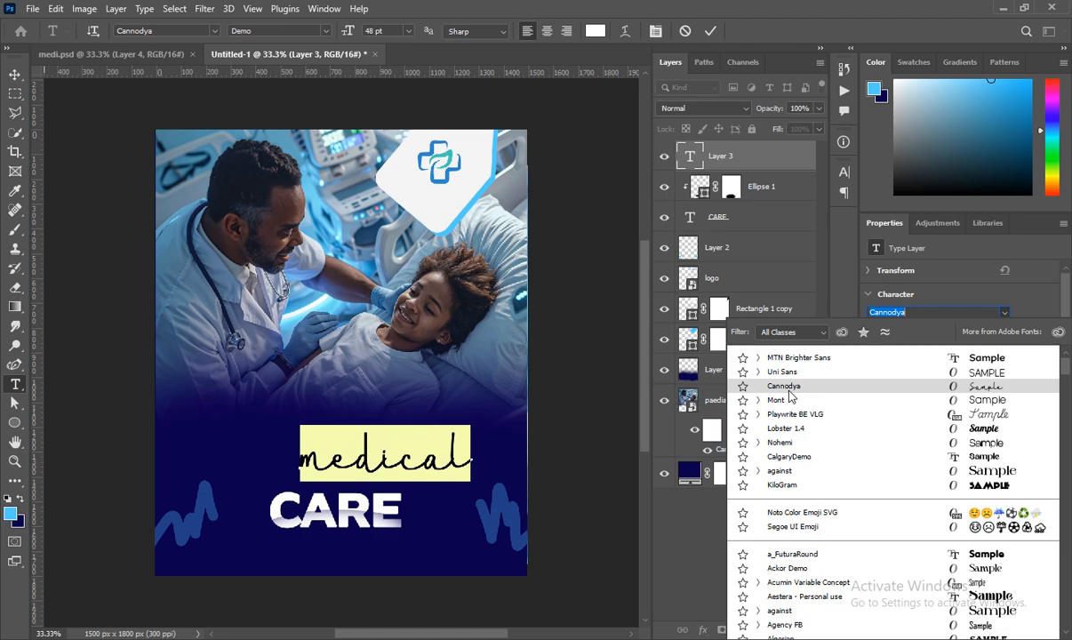
click(786, 387)
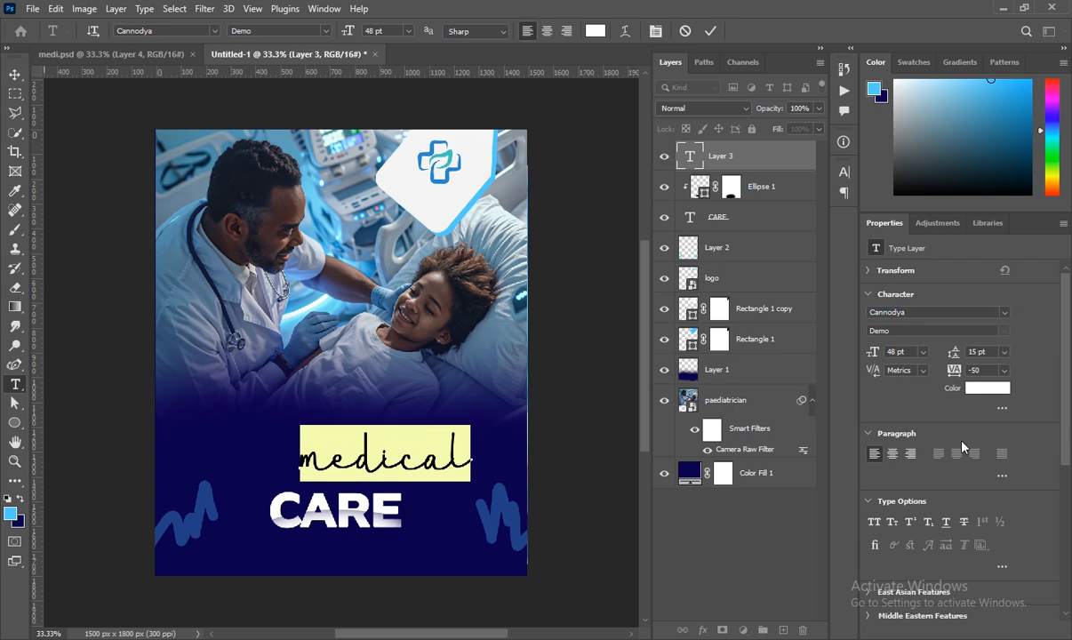
click(996, 395)
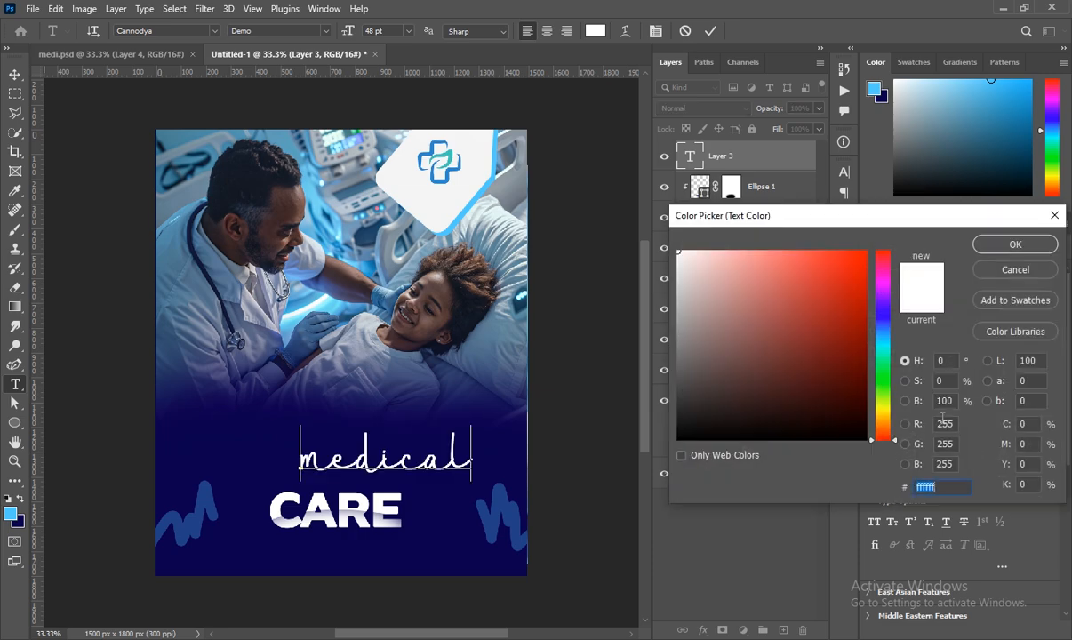
click(16, 507)
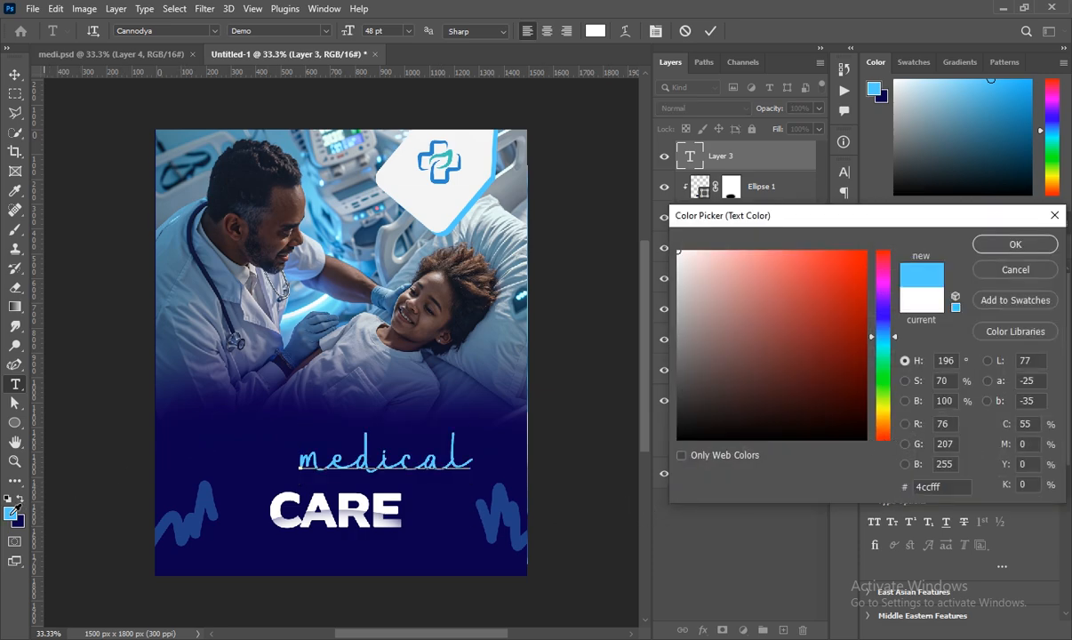
click(1030, 249)
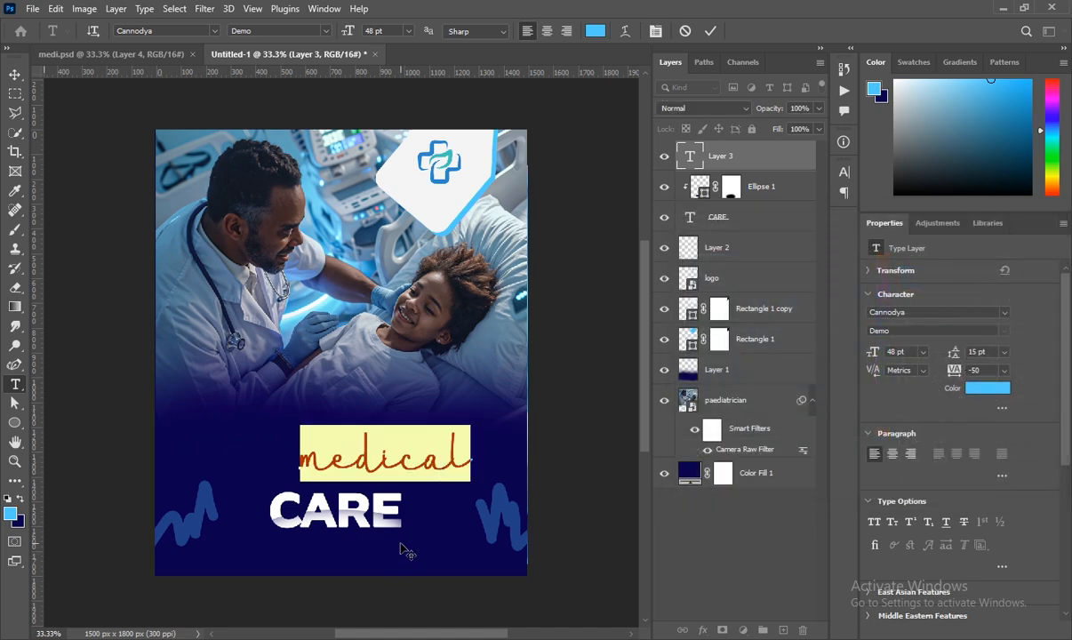
- Move medical down and left so it sits centred directly on top of CARE, and finish the text edit
drag(404, 550, 359, 565)
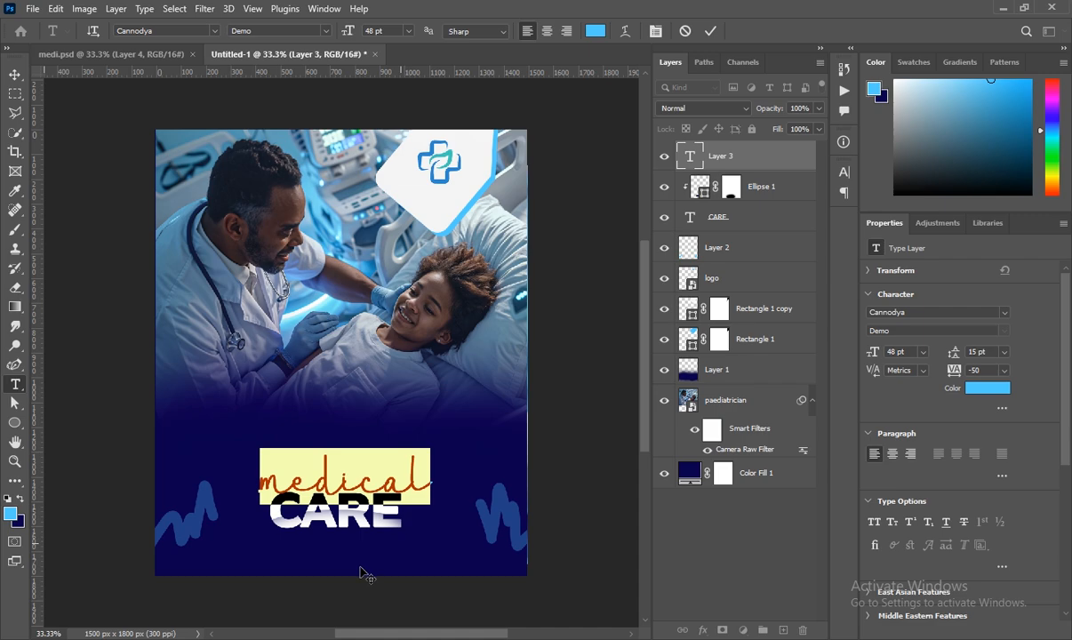
key(ctrl+h)
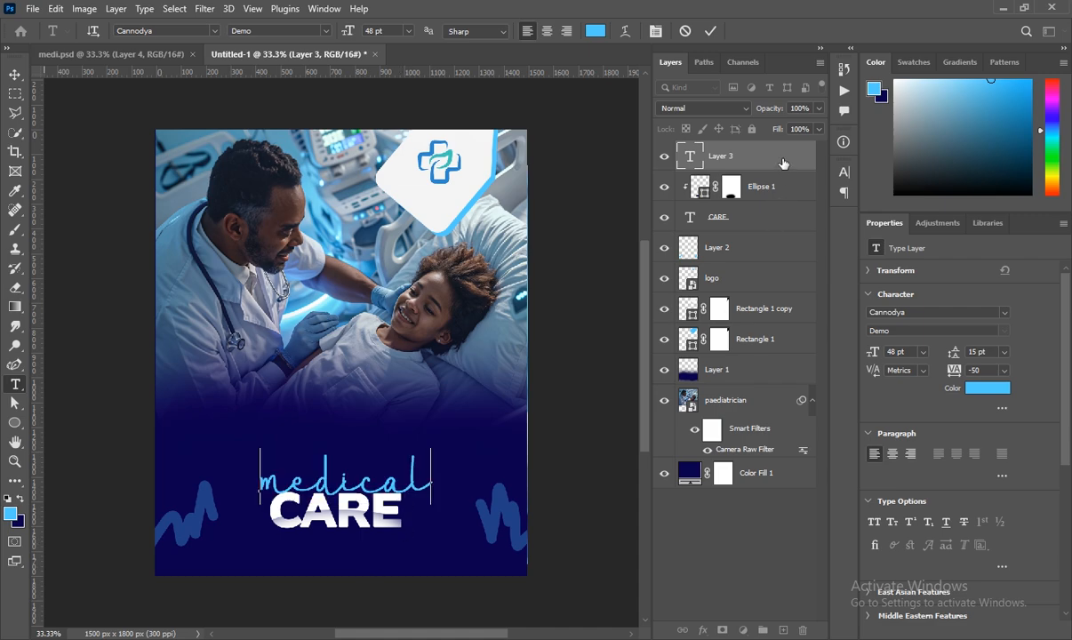
click(782, 163)
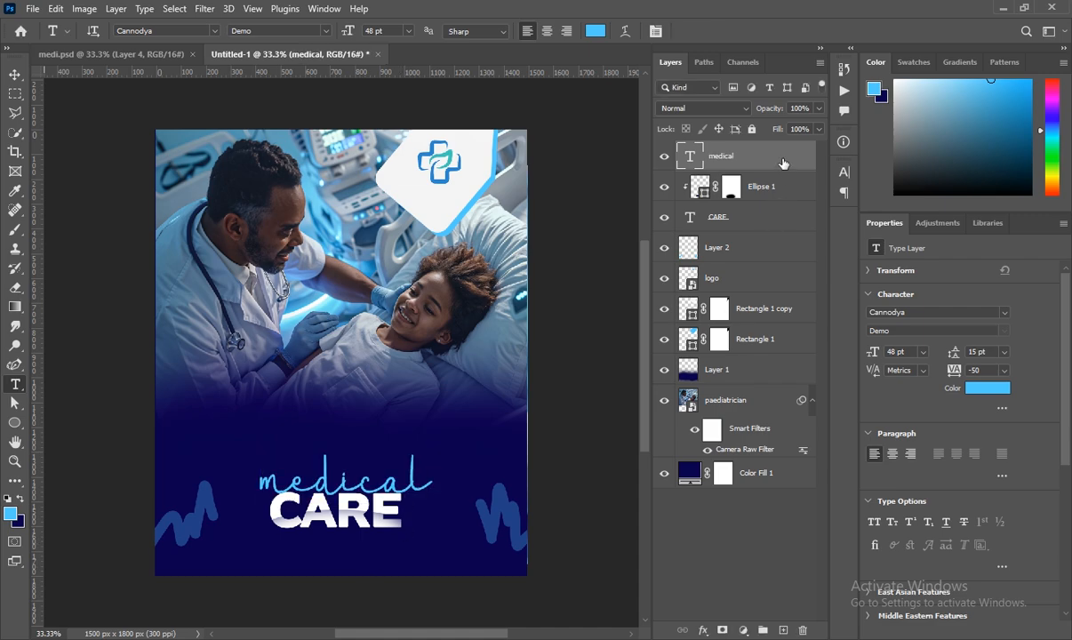
- Add a new layer on top and create the text line free in the empty area above medical
click(360, 457)
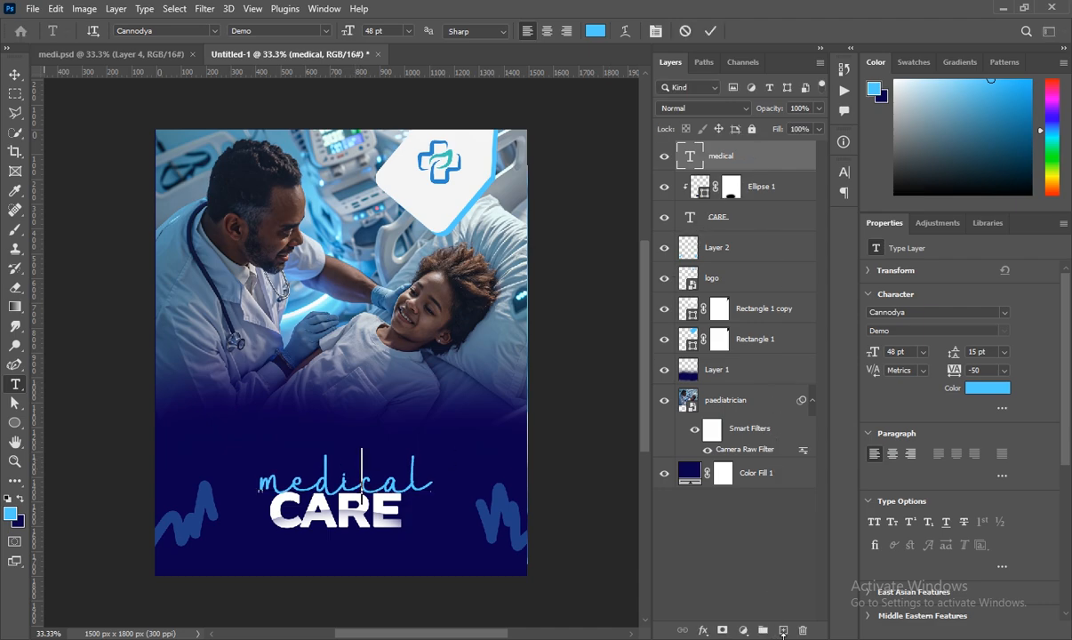
click(783, 629)
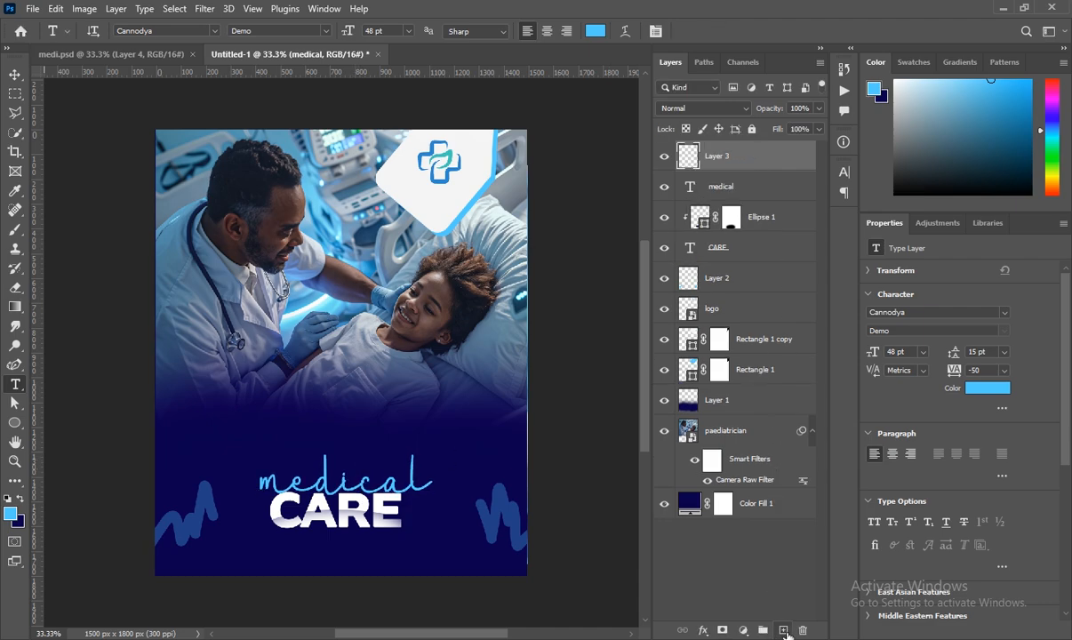
click(384, 464)
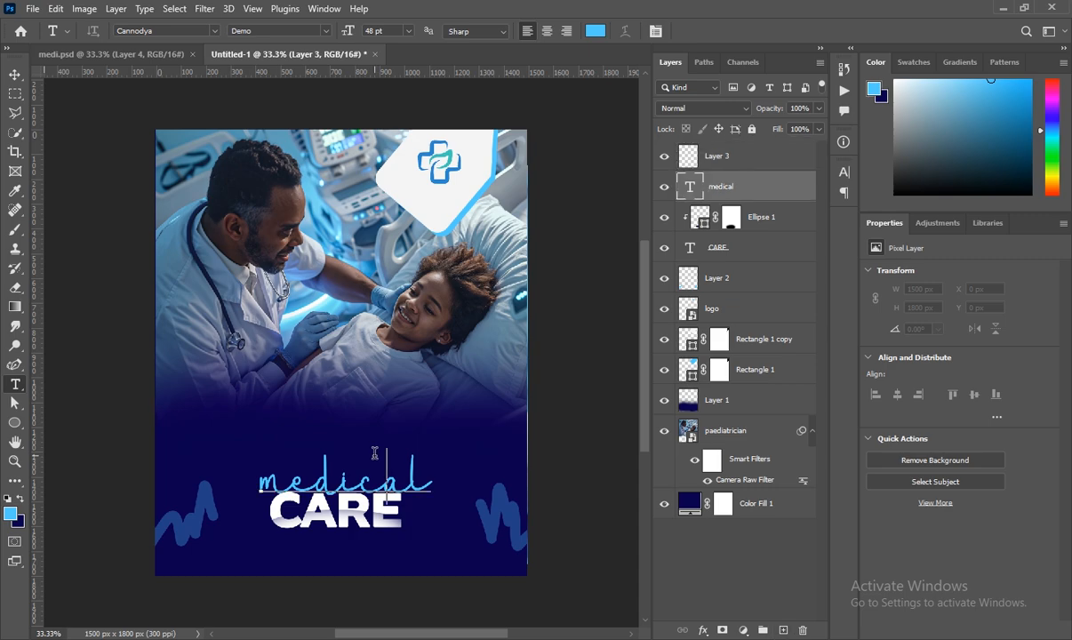
click(760, 160)
click(760, 160)
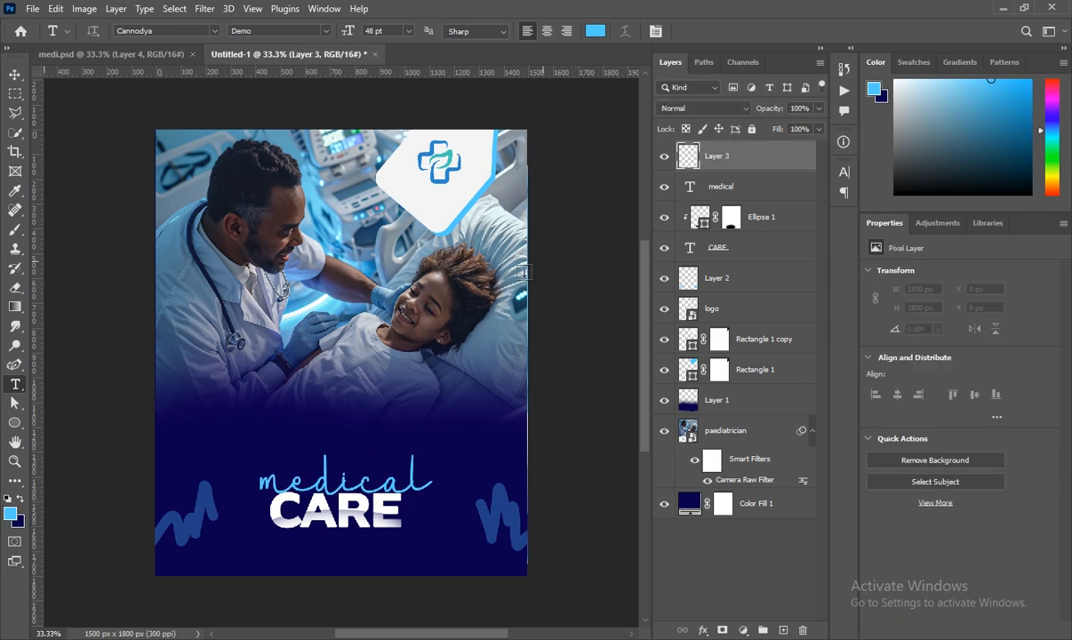
click(360, 410)
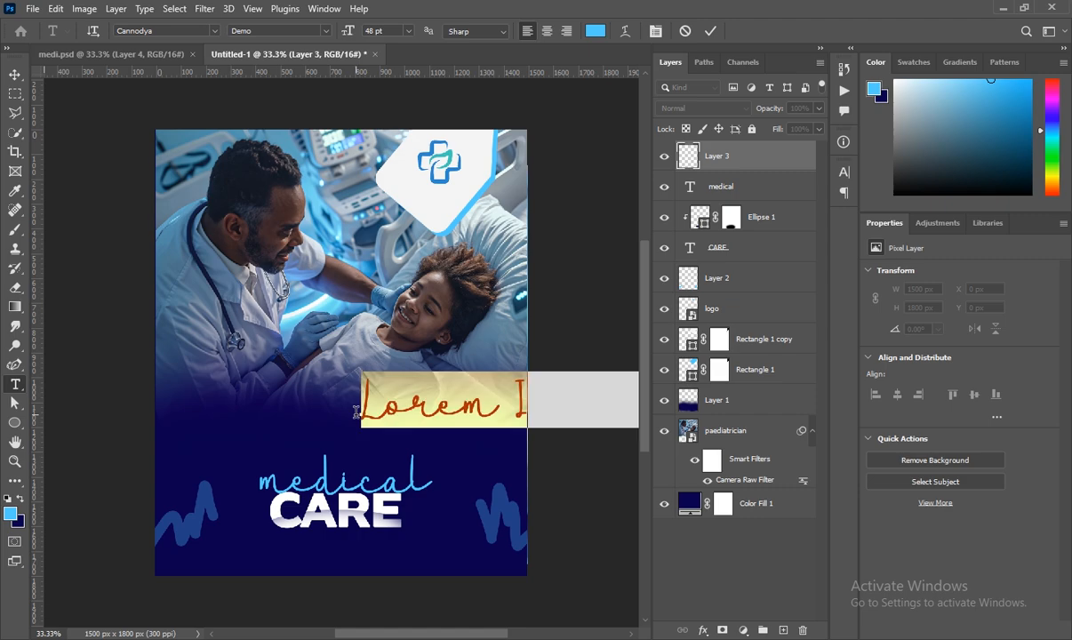
text(free)
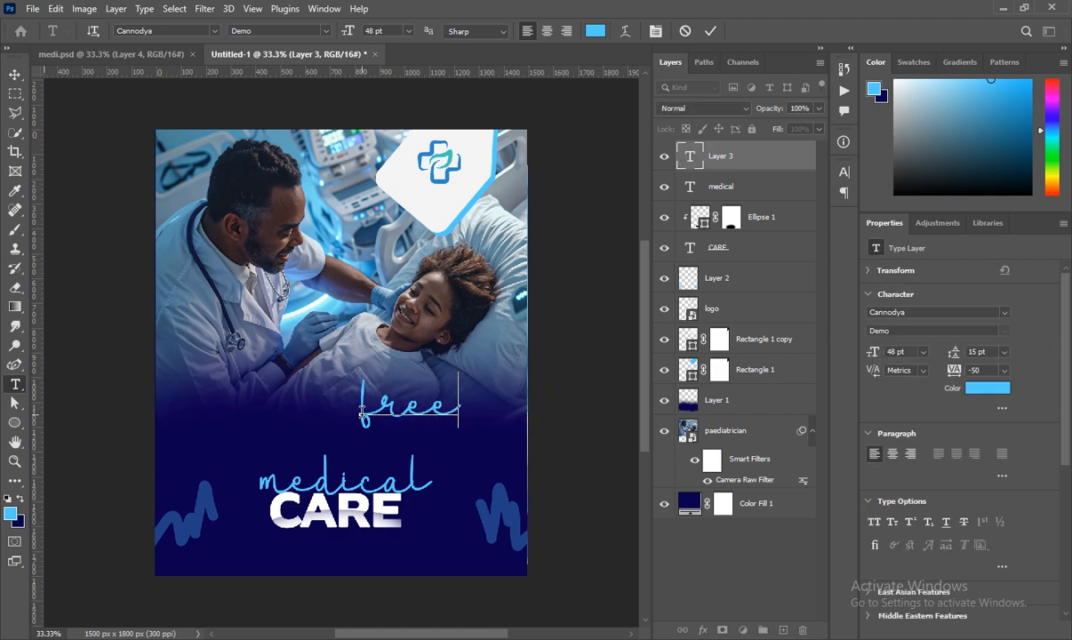
- Change the whole word free to the MTN Brighter Sans font in Bold, coloured white ffffff
drag(359, 411, 452, 410)
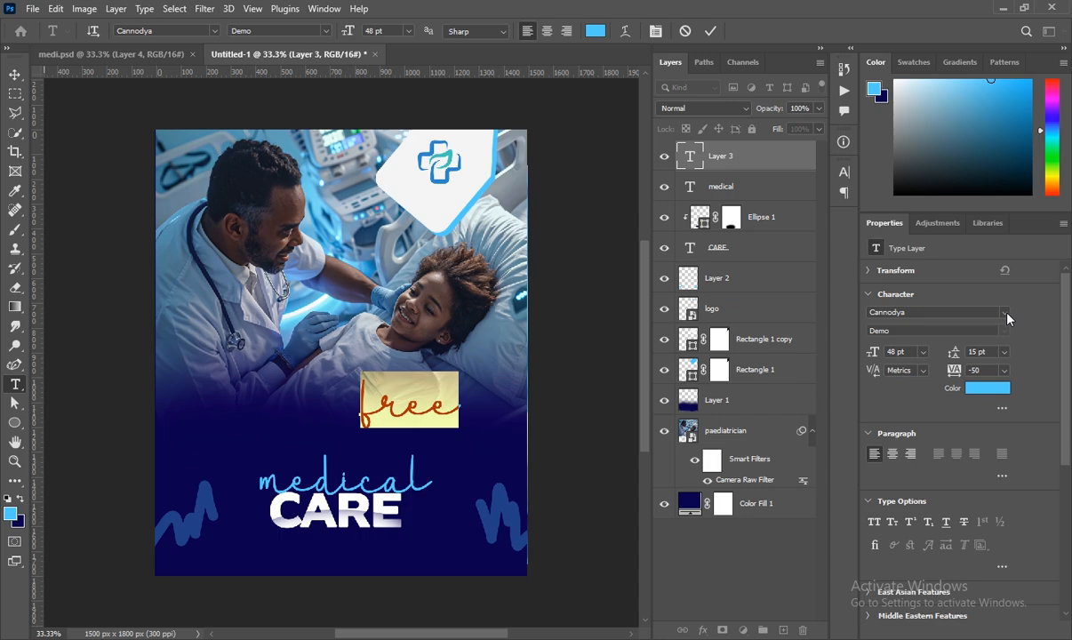
click(948, 309)
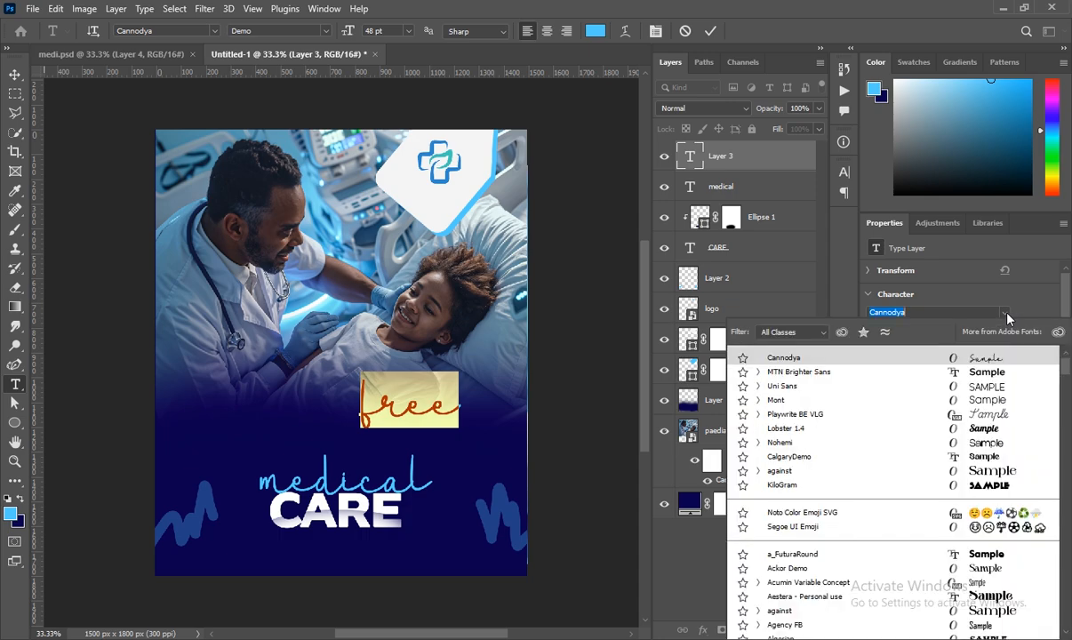
click(821, 371)
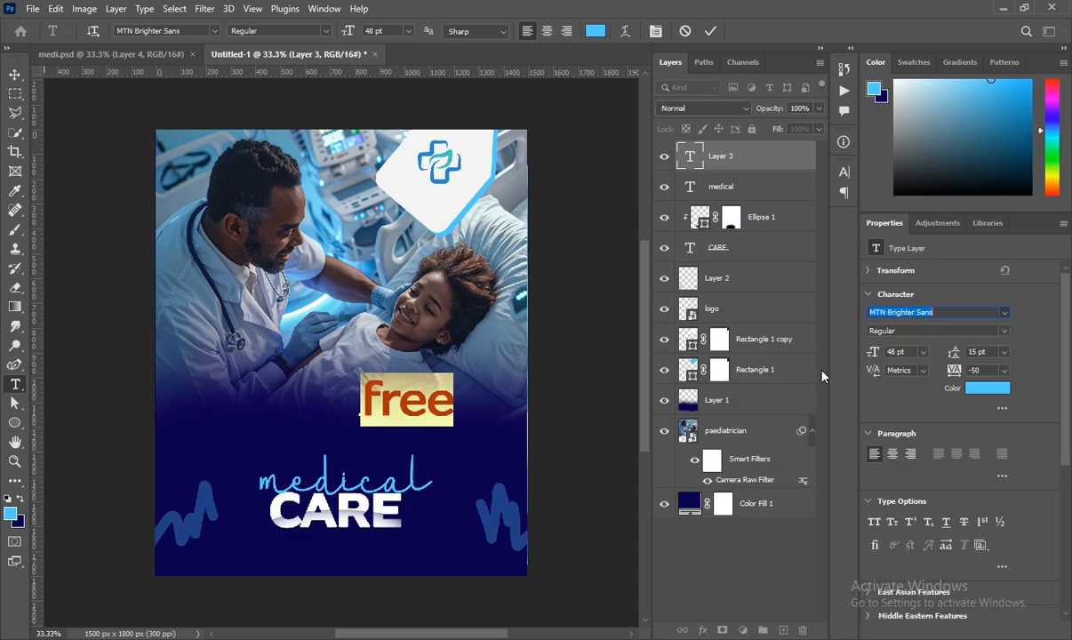
click(1005, 331)
click(888, 353)
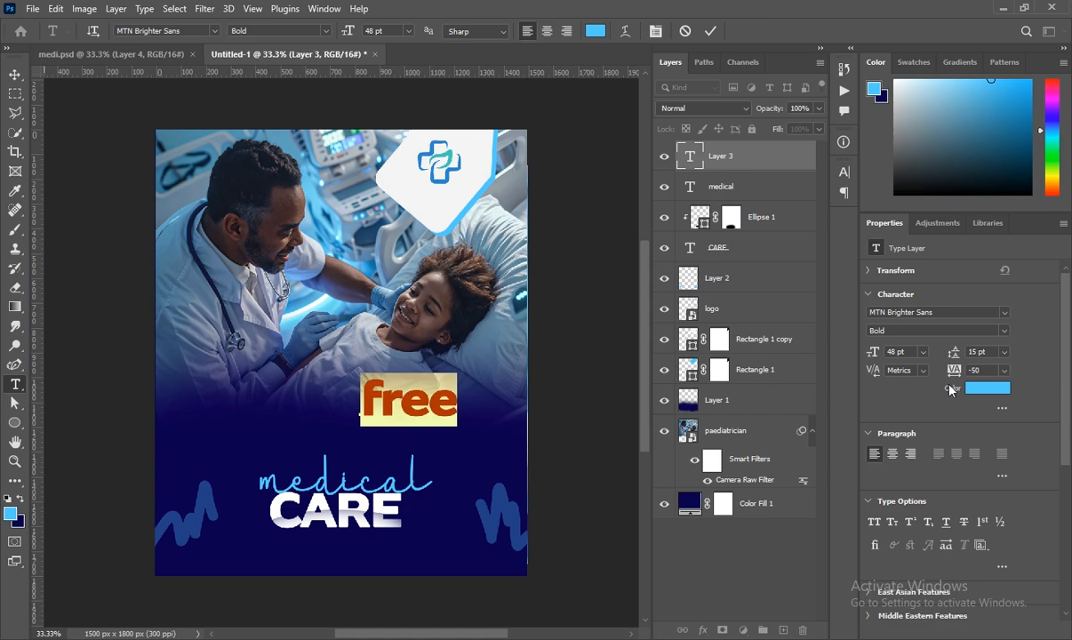
click(987, 389)
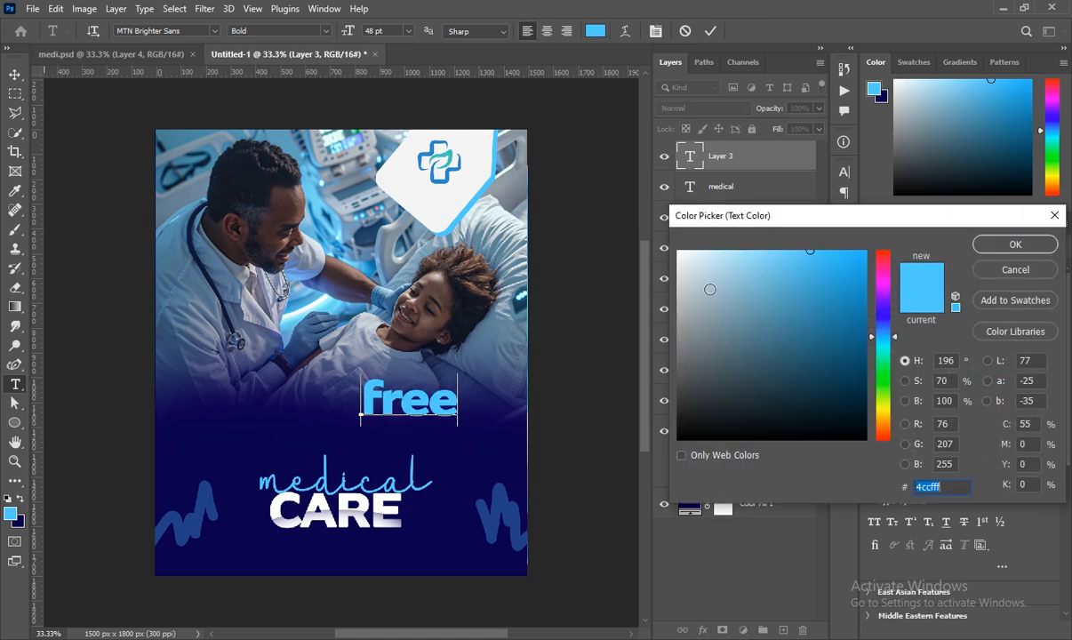
text(ffffff)
click(1013, 244)
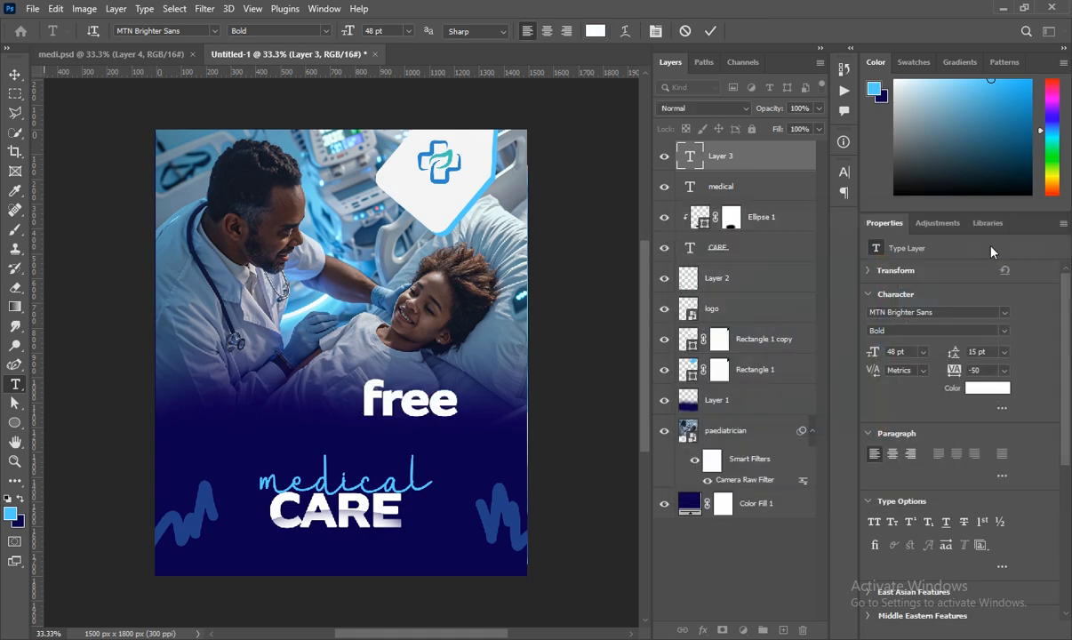
- Set free to 16 pt, move it down just above the second half of medical, and finish the text edit
click(923, 352)
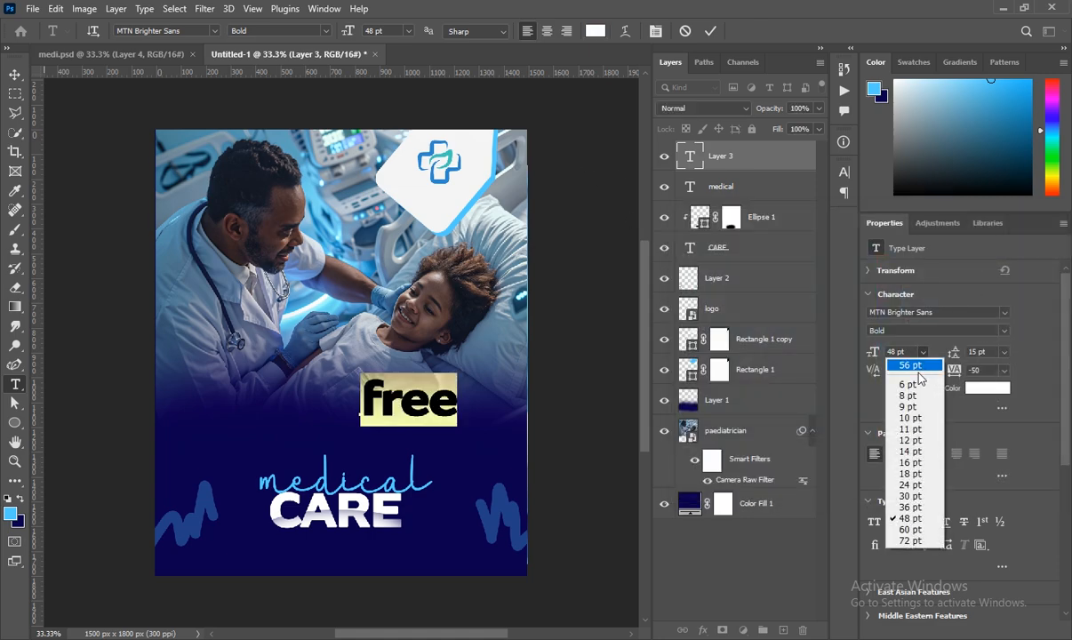
click(891, 449)
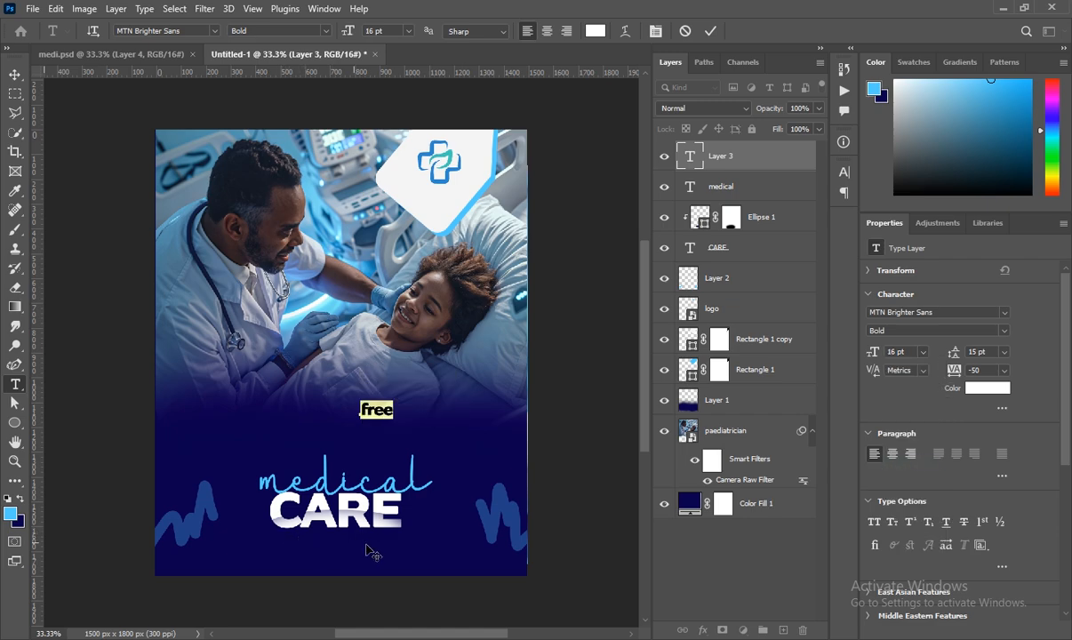
drag(355, 524, 376, 604)
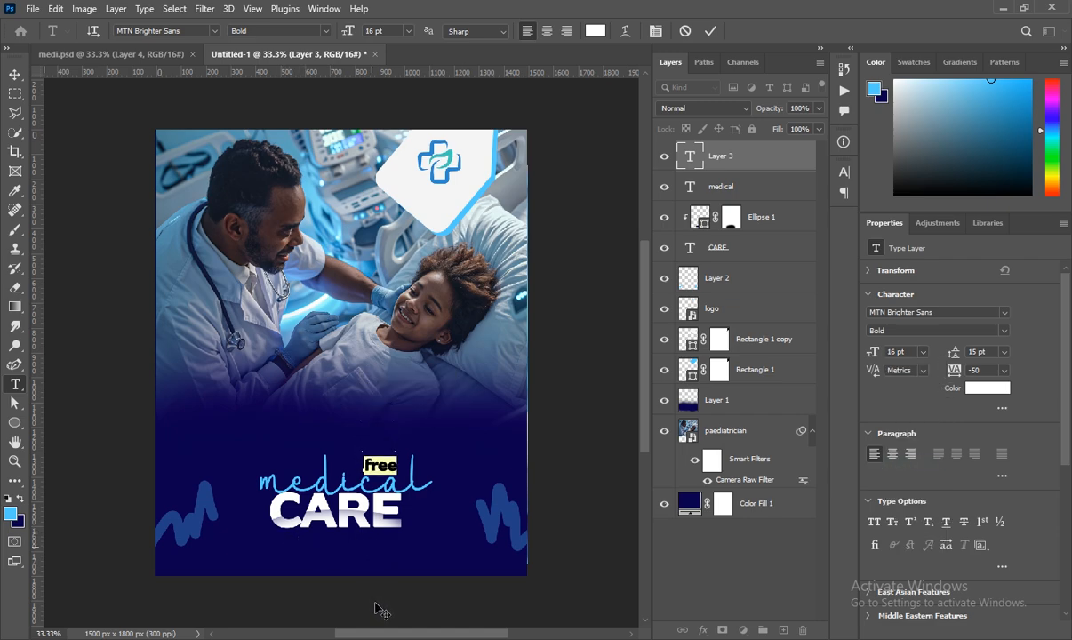
click(739, 159)
click(216, 571)
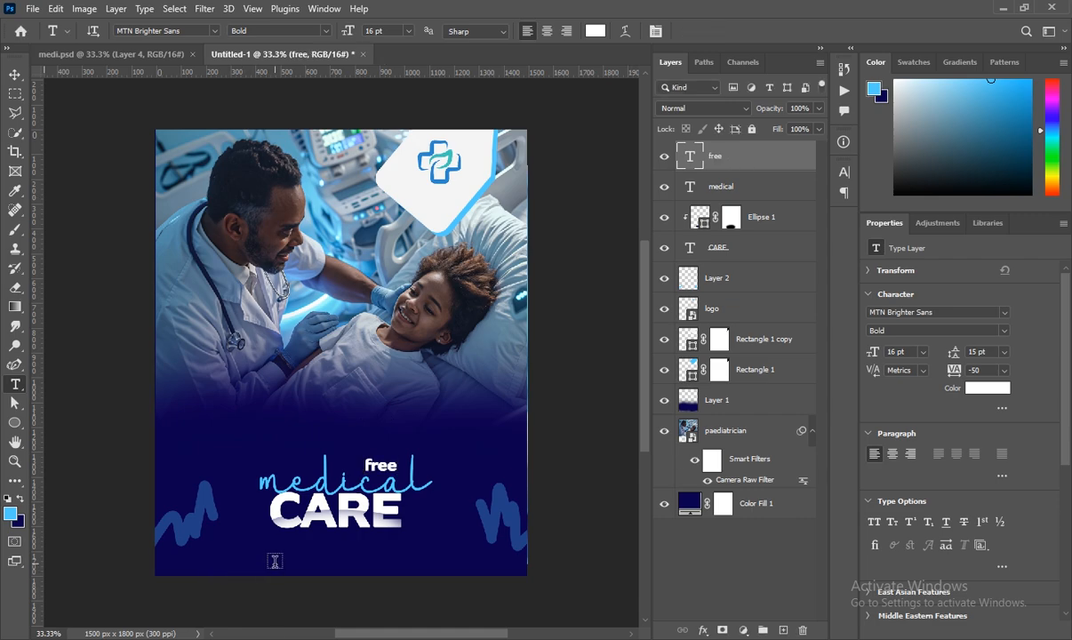
- Create the text line PAEDRIATRIC WARD in capitals below CARE
click(275, 561)
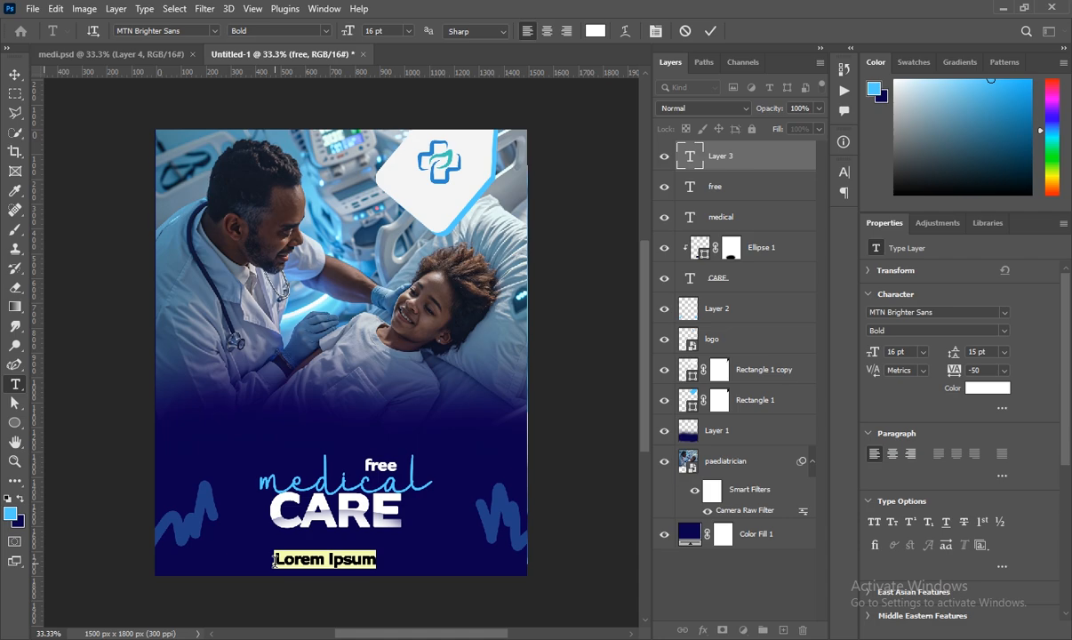
text(d)
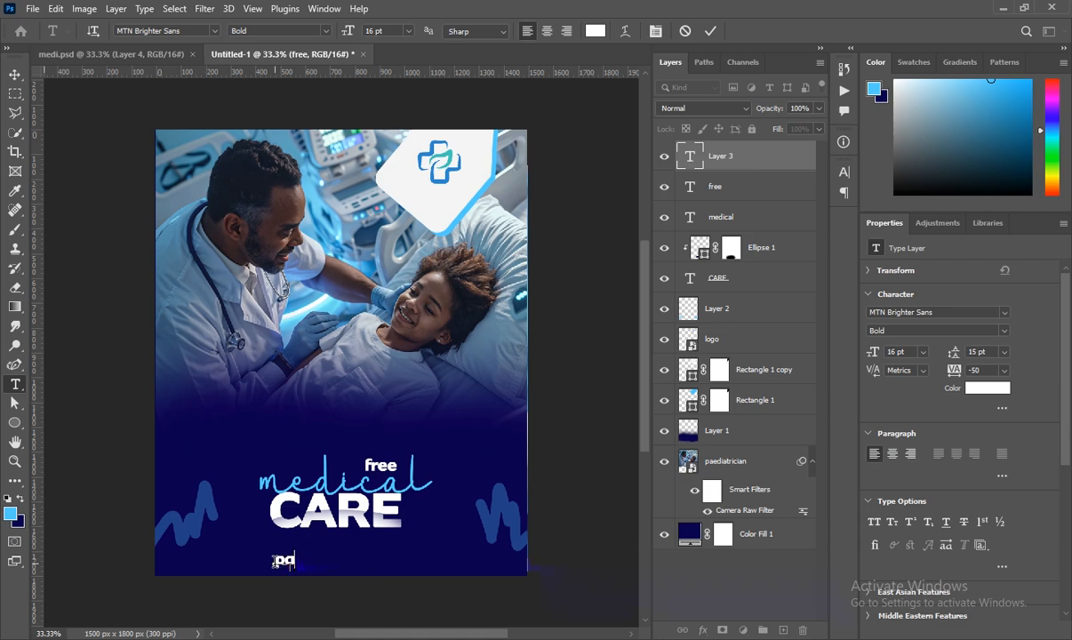
key(BackSpace)
key(BackSpace)
text(PAEDRIAT)
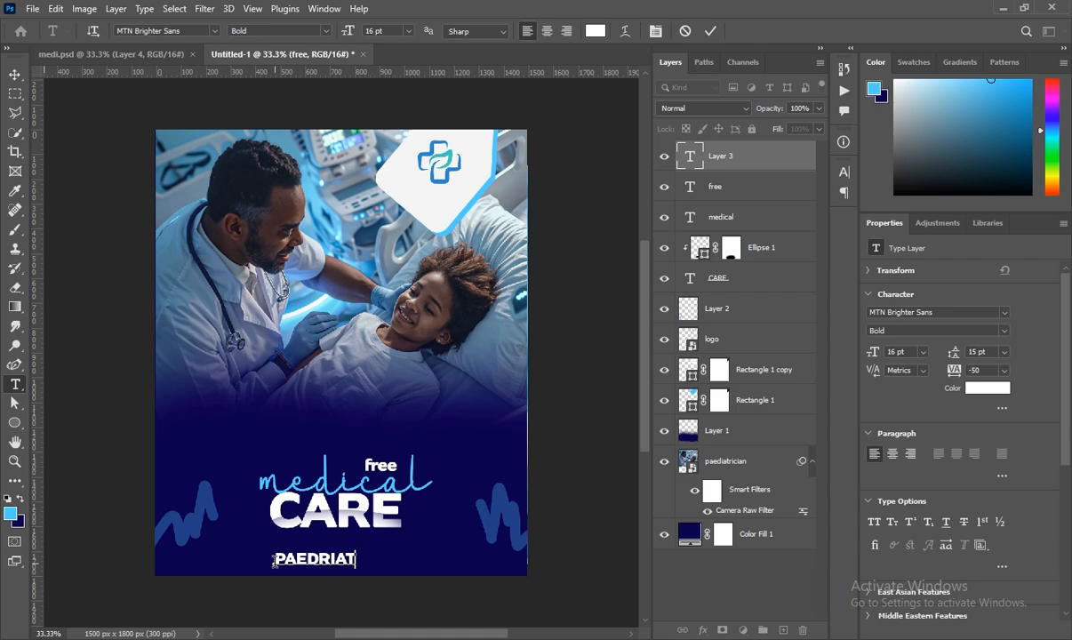
text(RIC WAR)
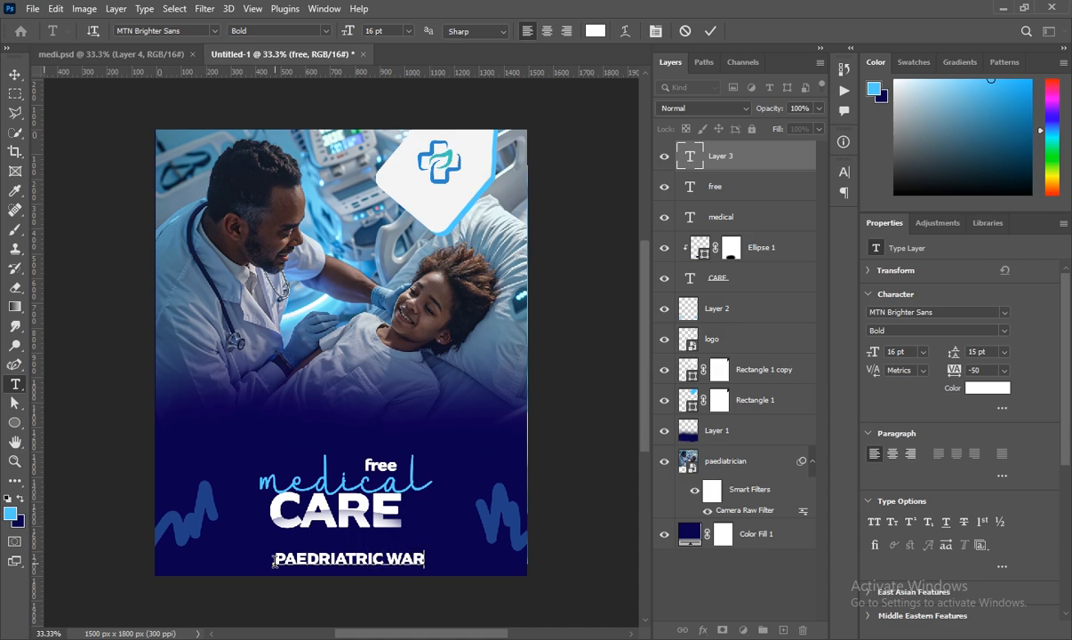
text(D)
- Set PAEDRIATRIC WARD to 10 pt Regular with tracking 100 and move it up directly beneath CARE
key(ctrl+a)
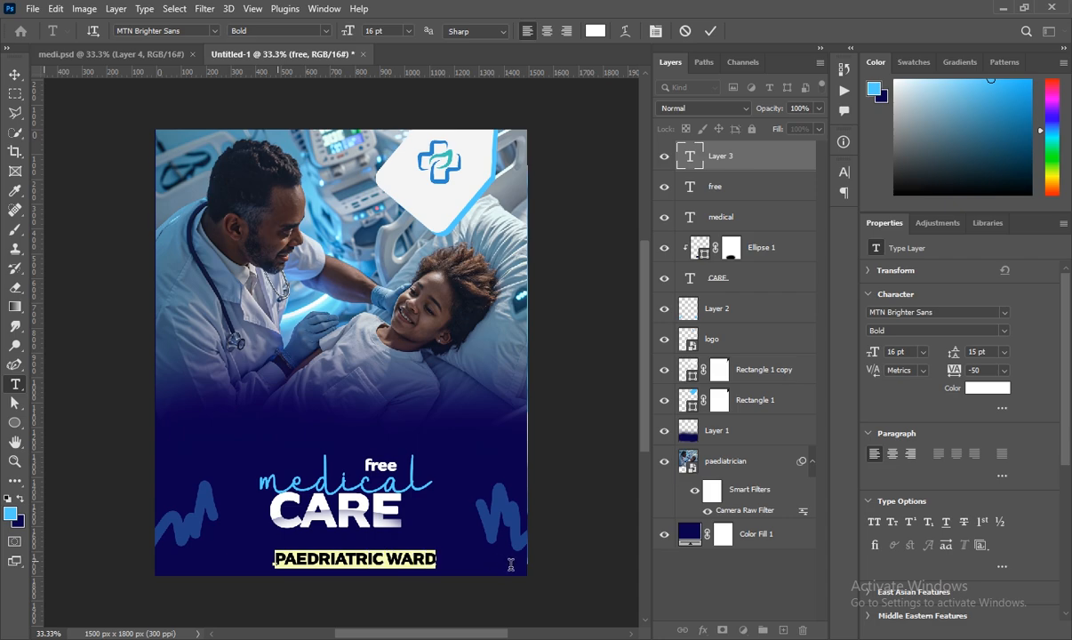
click(923, 352)
click(908, 417)
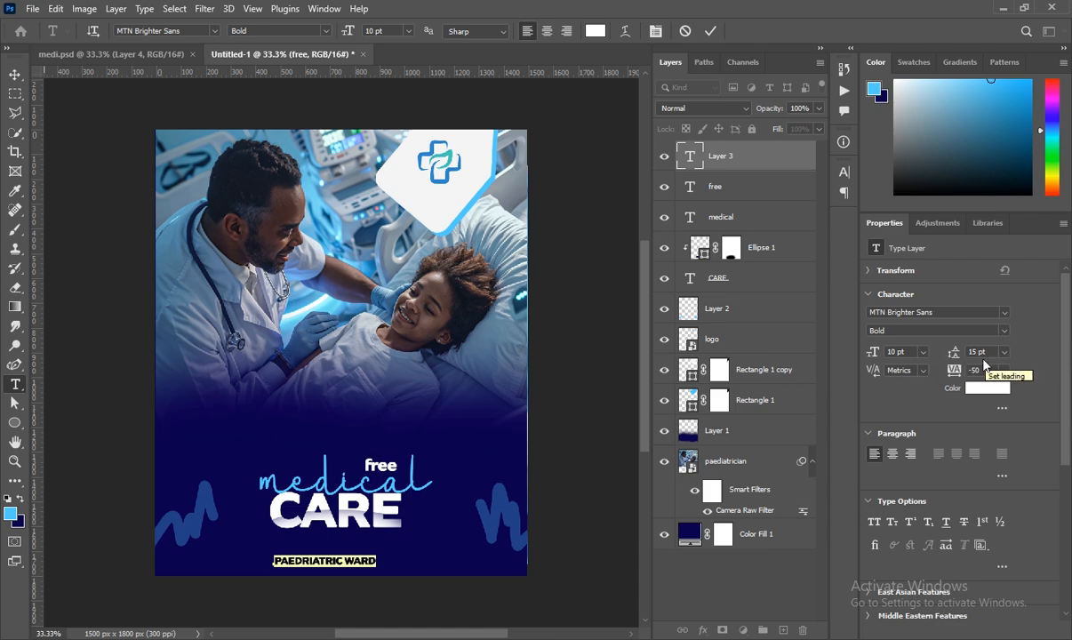
click(1001, 329)
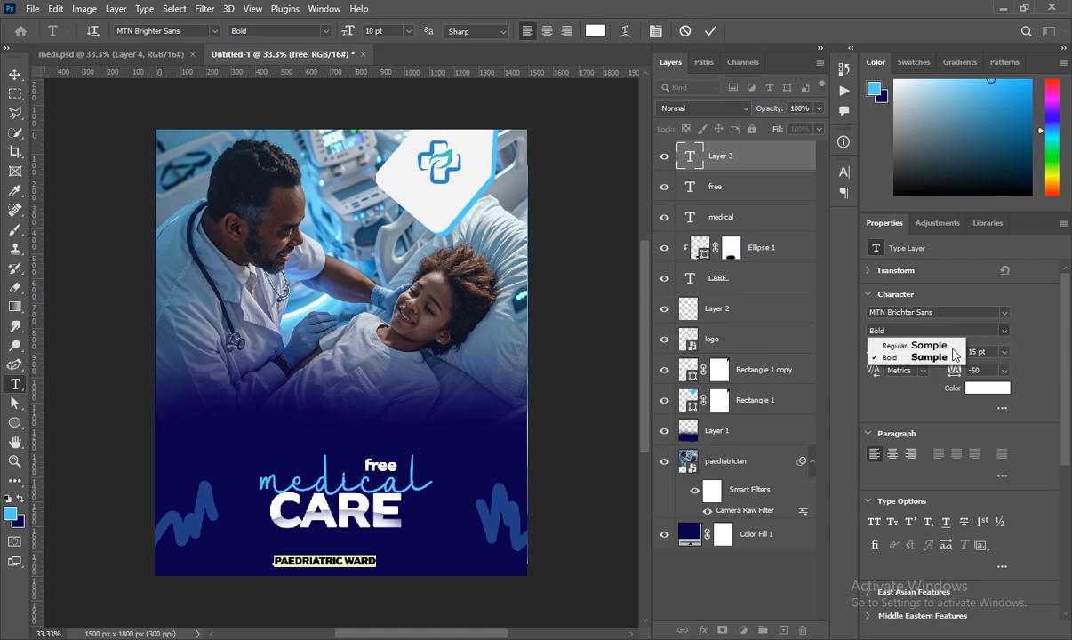
click(973, 343)
click(1003, 372)
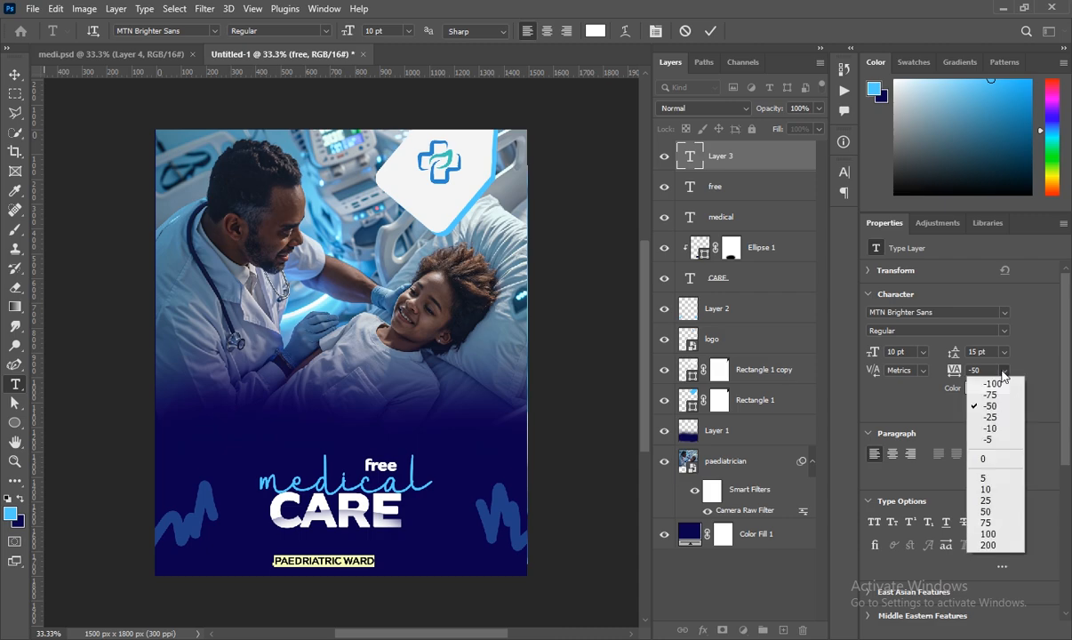
click(989, 534)
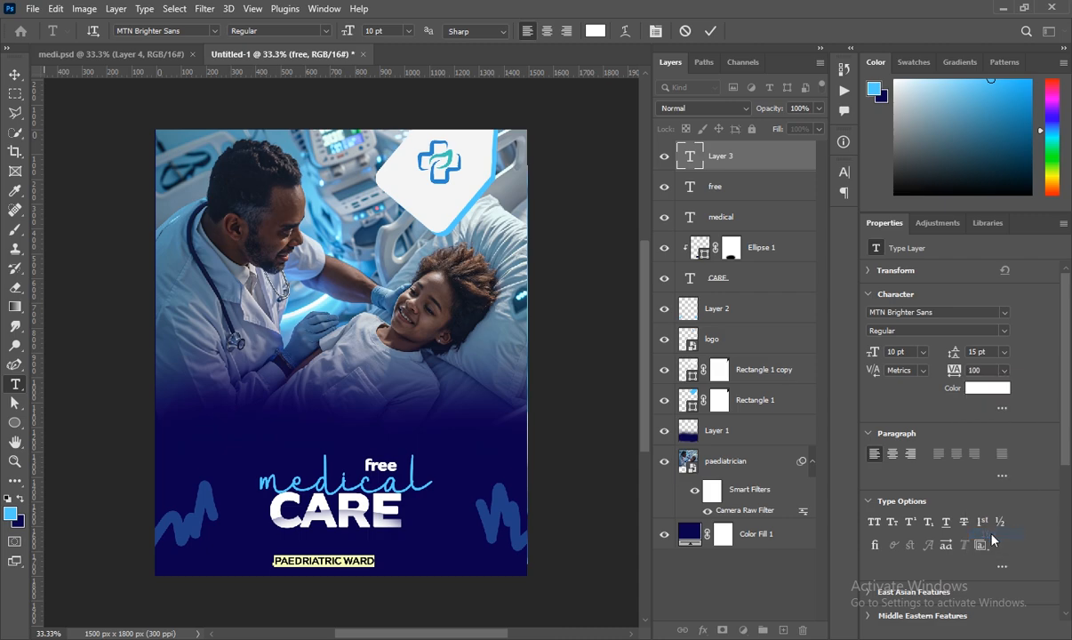
drag(347, 627, 353, 606)
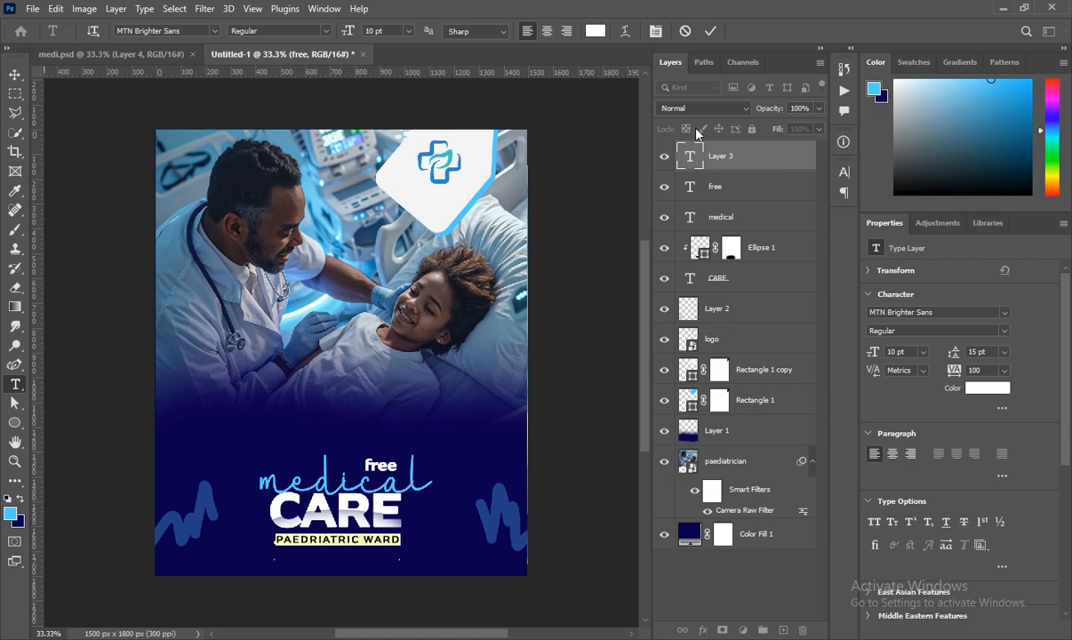
click(732, 155)
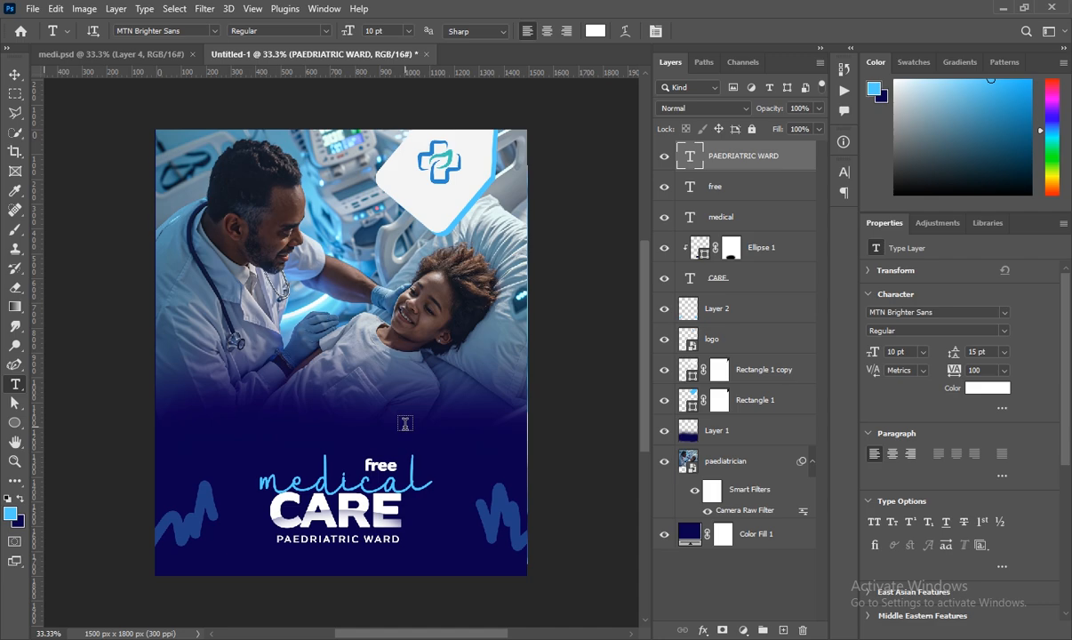
- Place the icon image from the source files folder, scaled to about 61% width and 63% height, just above the right end of medical
mouse_move(343, 639)
click(342, 582)
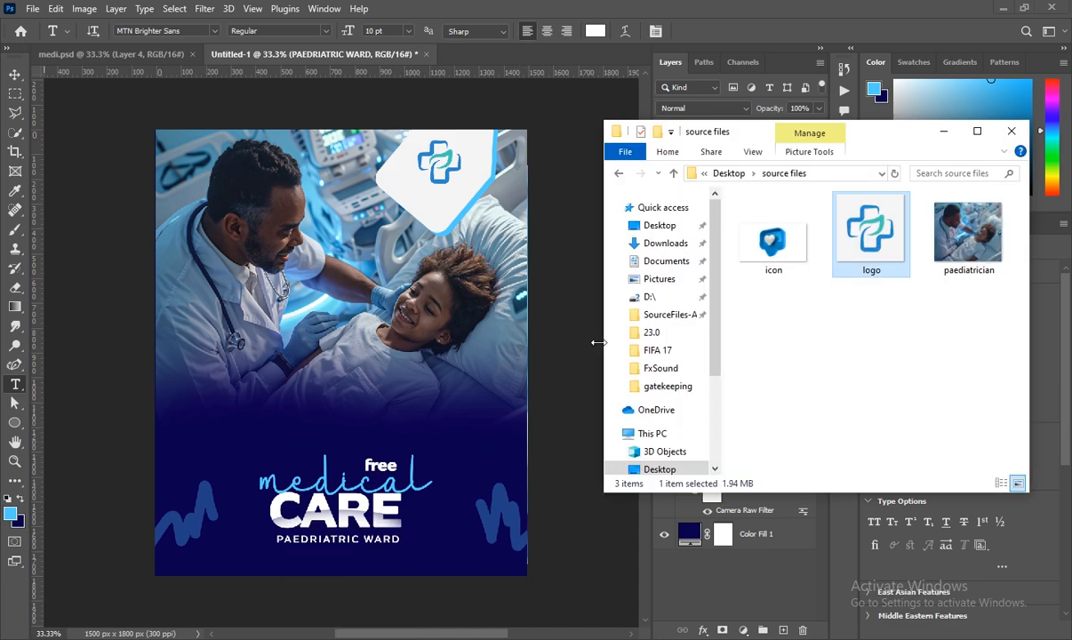
drag(771, 235, 412, 427)
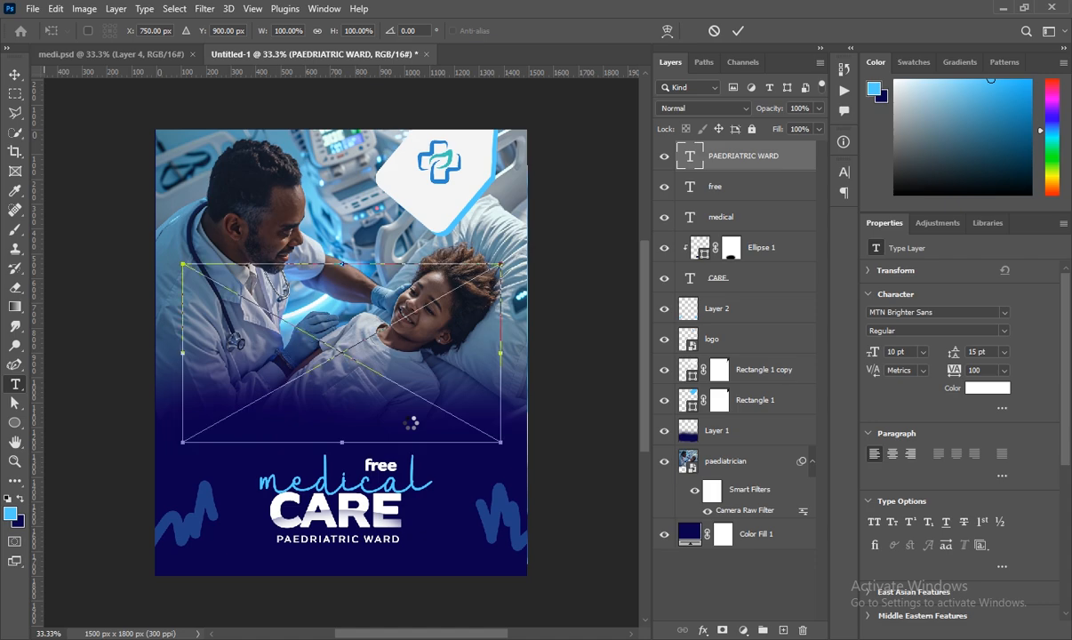
drag(409, 394, 455, 391)
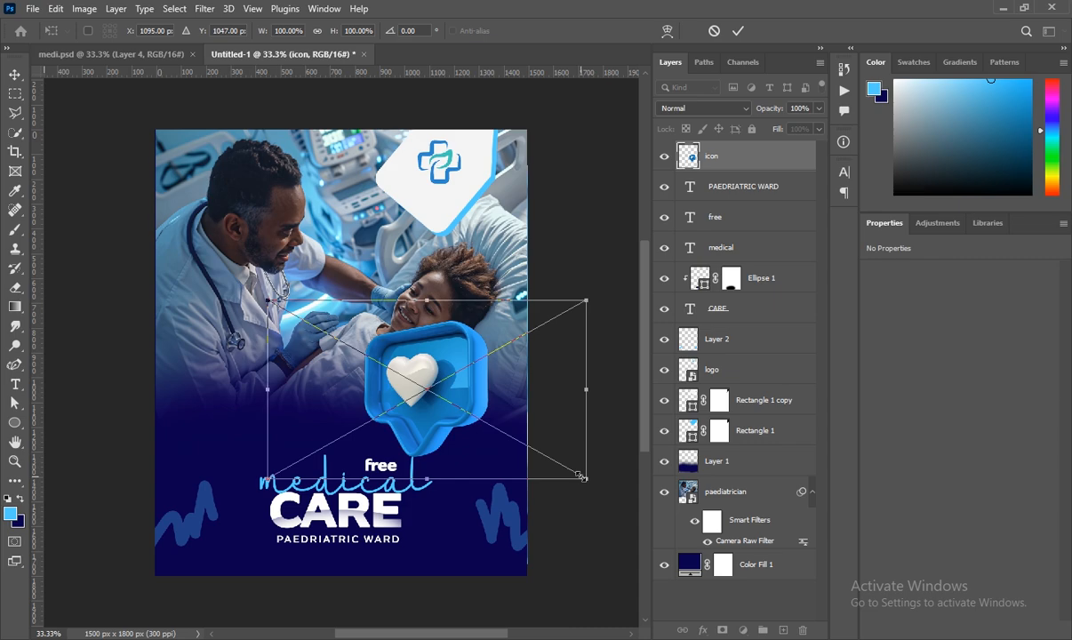
drag(584, 479, 463, 420)
drag(407, 375, 458, 406)
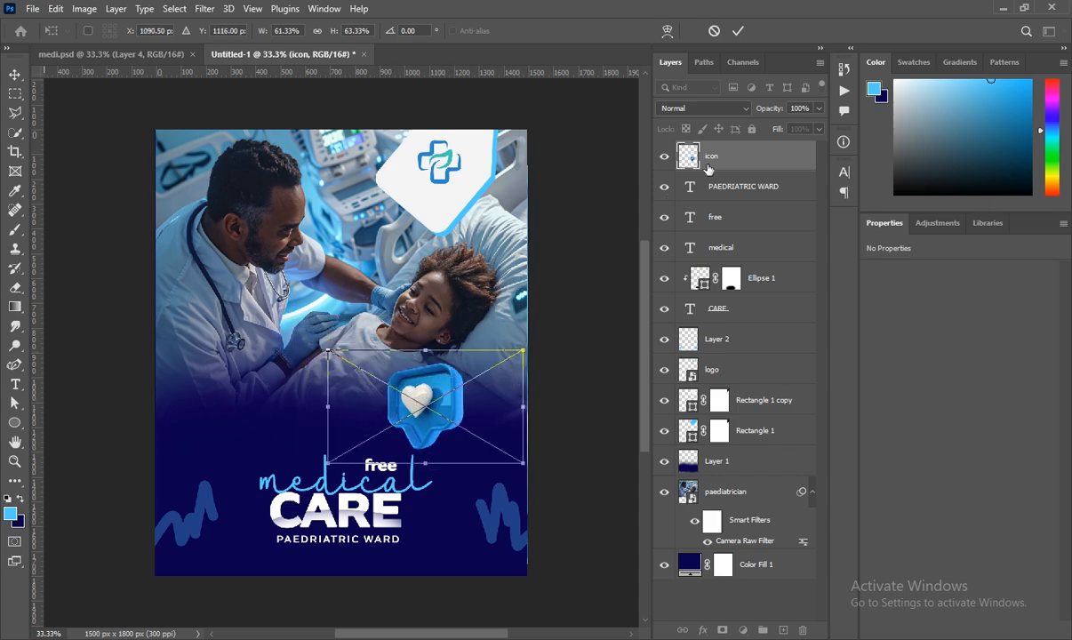
key(Return)
key(t)
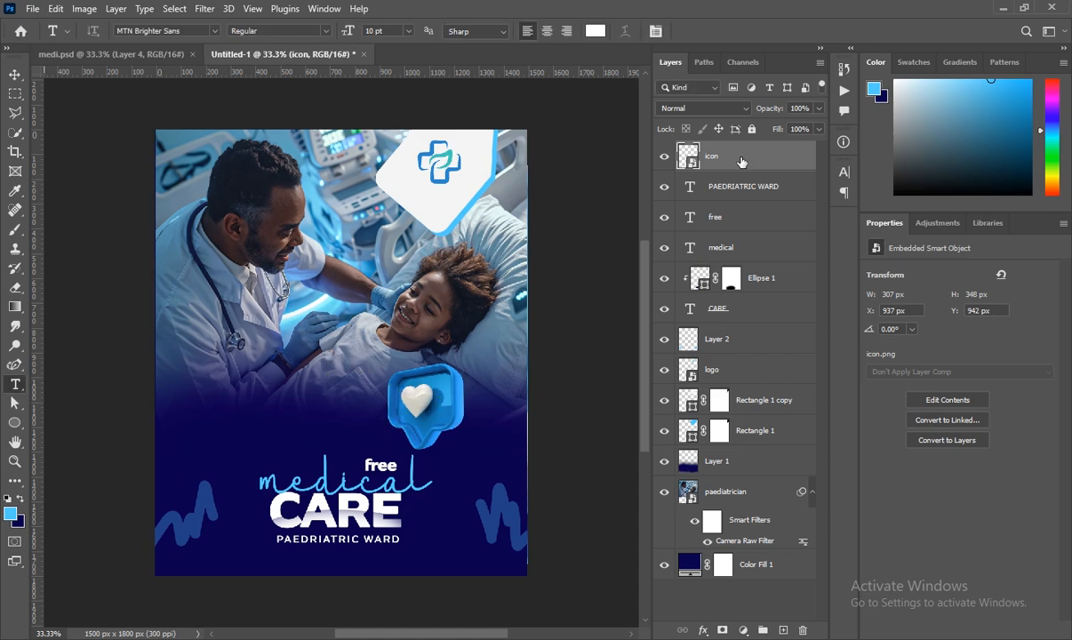
- Duplicate the heart icon, scale the copy to about 24% width and 18% height, rotate it about -8.45°, and place it at the start of medical
key(ctrl+j)
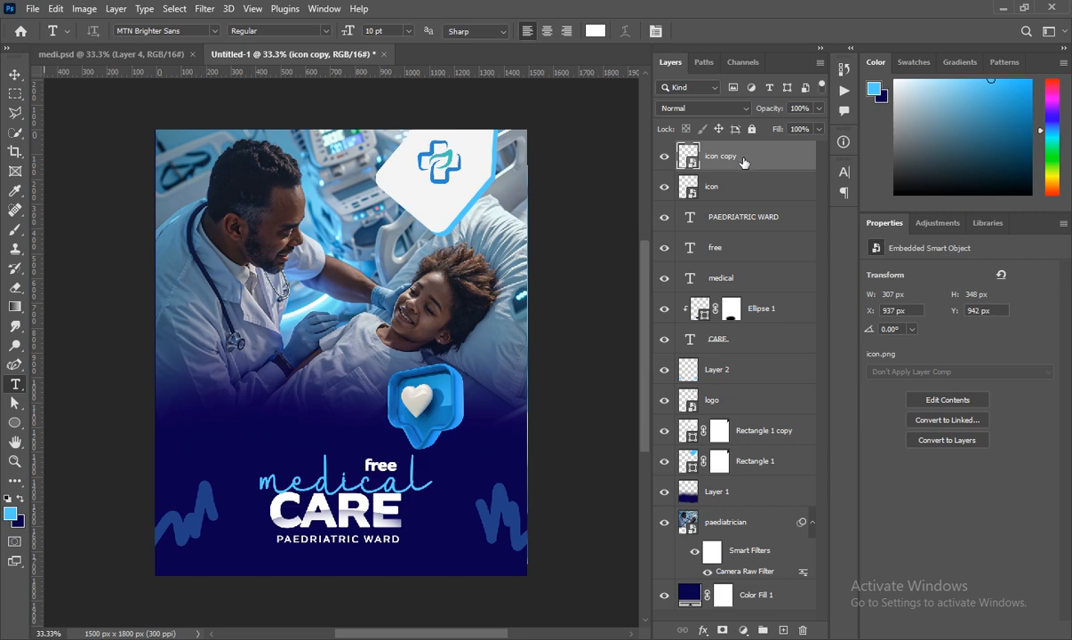
key(ctrl+t)
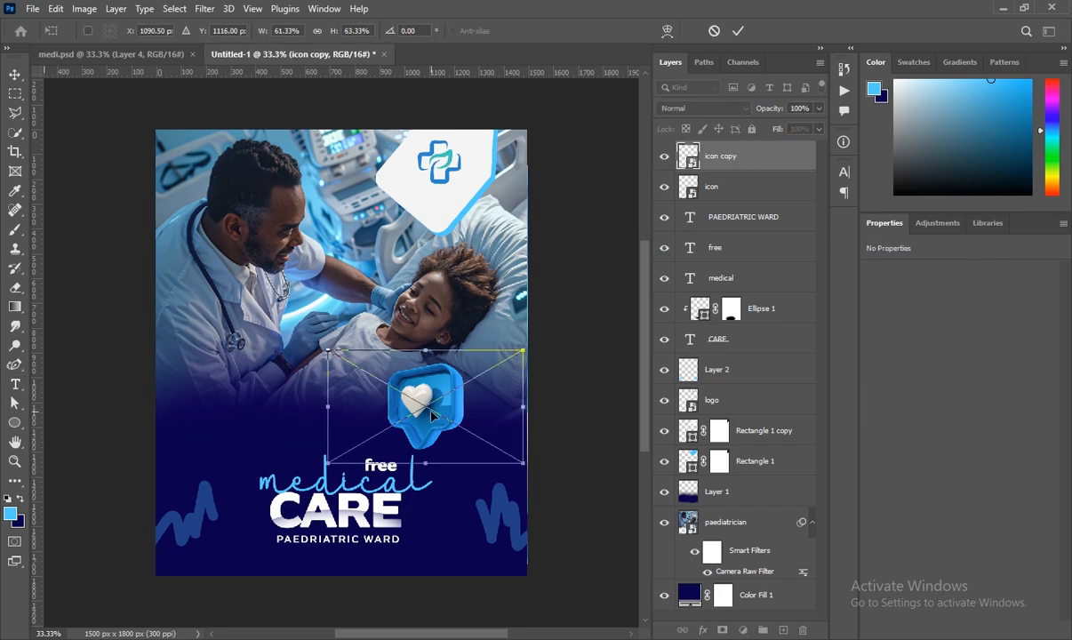
drag(430, 410, 276, 438)
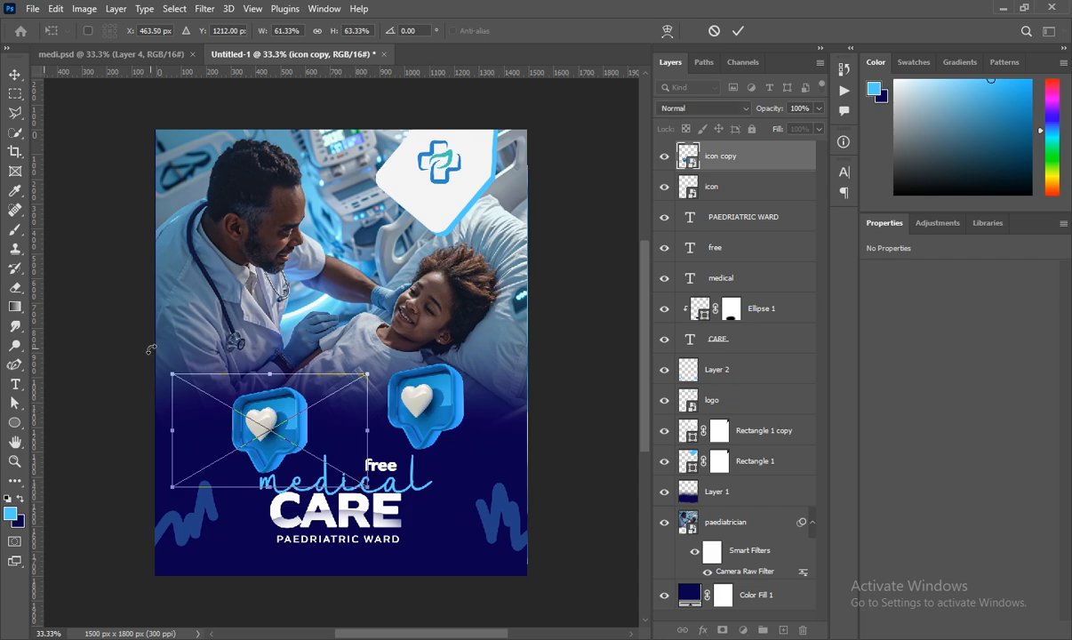
drag(172, 375, 274, 468)
drag(269, 471, 341, 472)
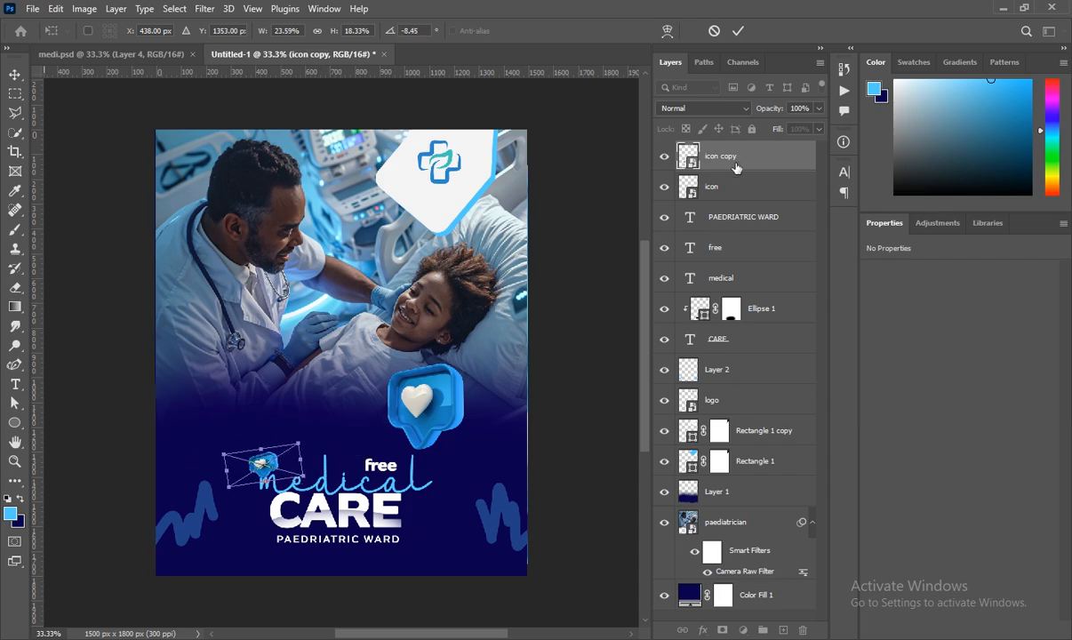
key(Return)
key(t)
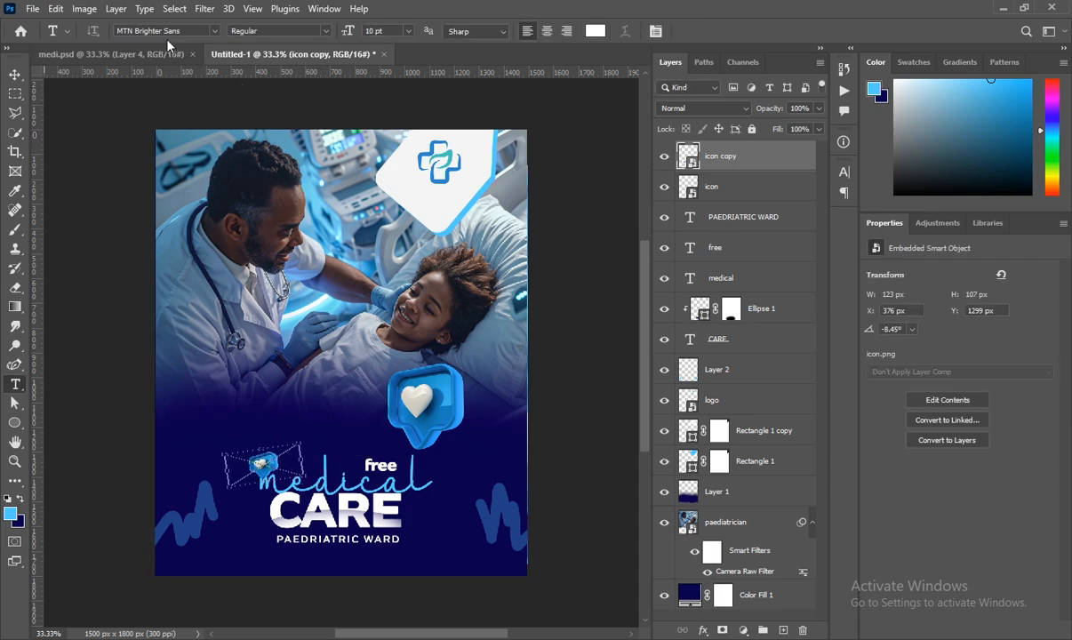
- Apply a Motion Blur with angle -14° and distance 16 pixels to the small icon copy
click(205, 8)
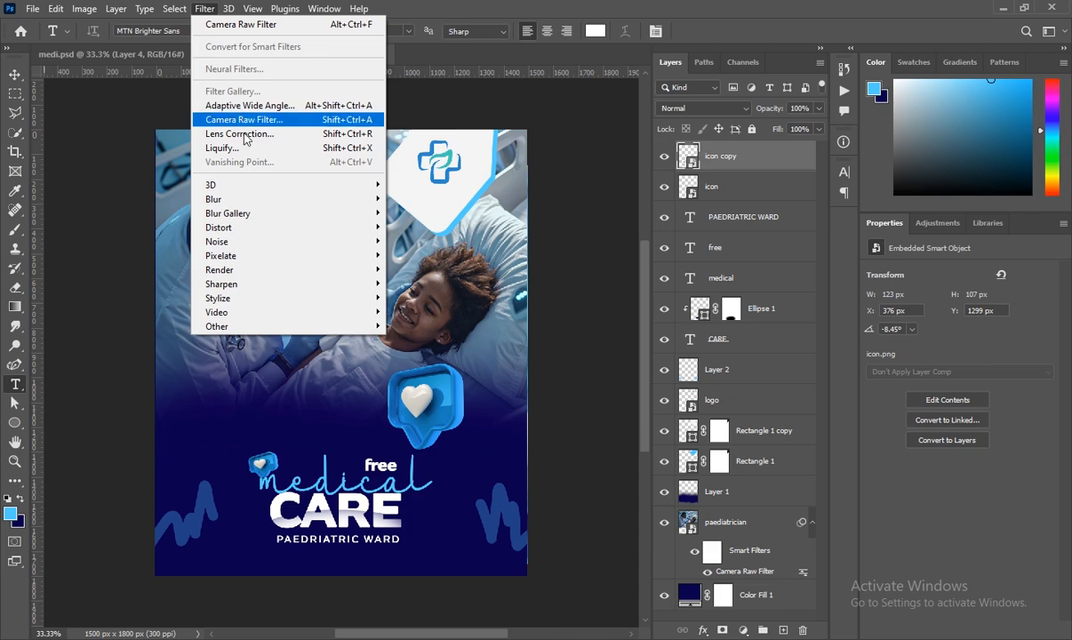
mouse_move(232, 199)
click(406, 284)
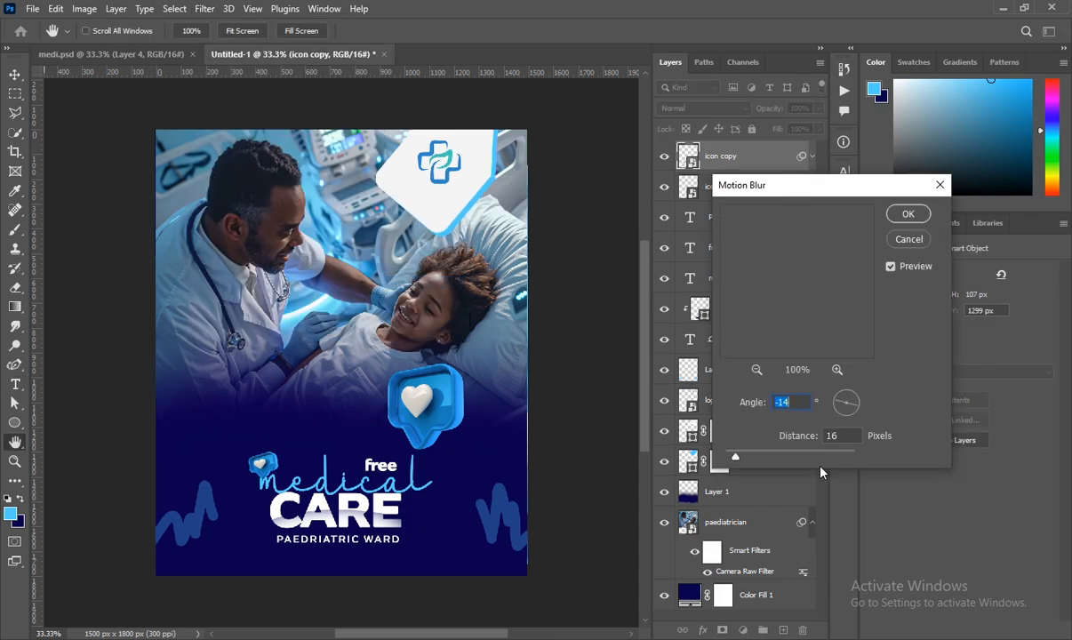
click(907, 214)
key(t)
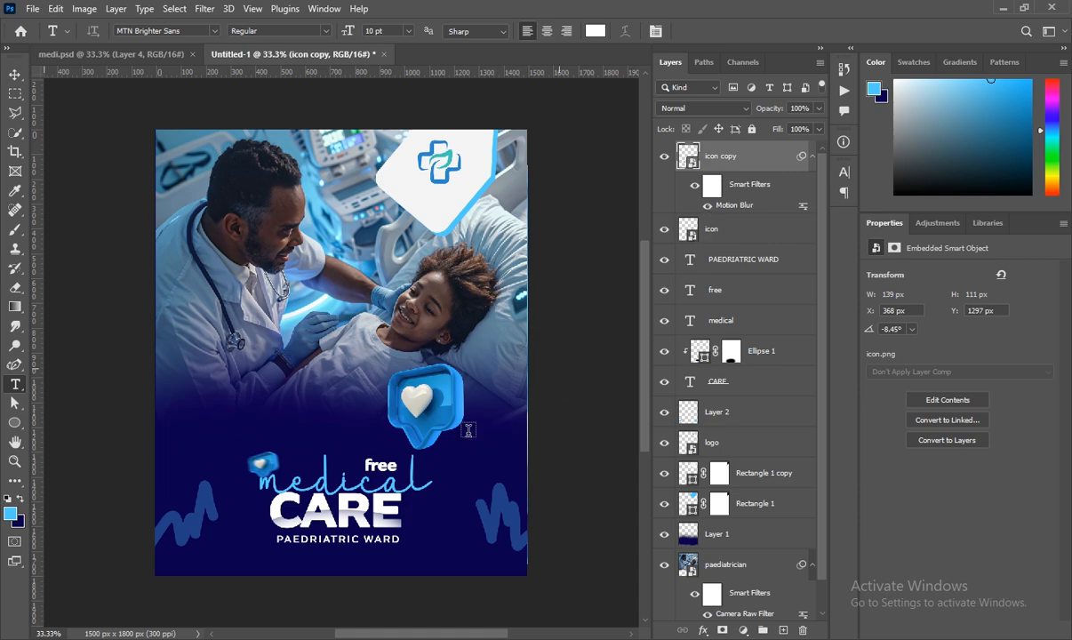
- Draw a rectangle about 209 by 90 px above medical, with no fill and a white 5 px stroke
right_click(14, 423)
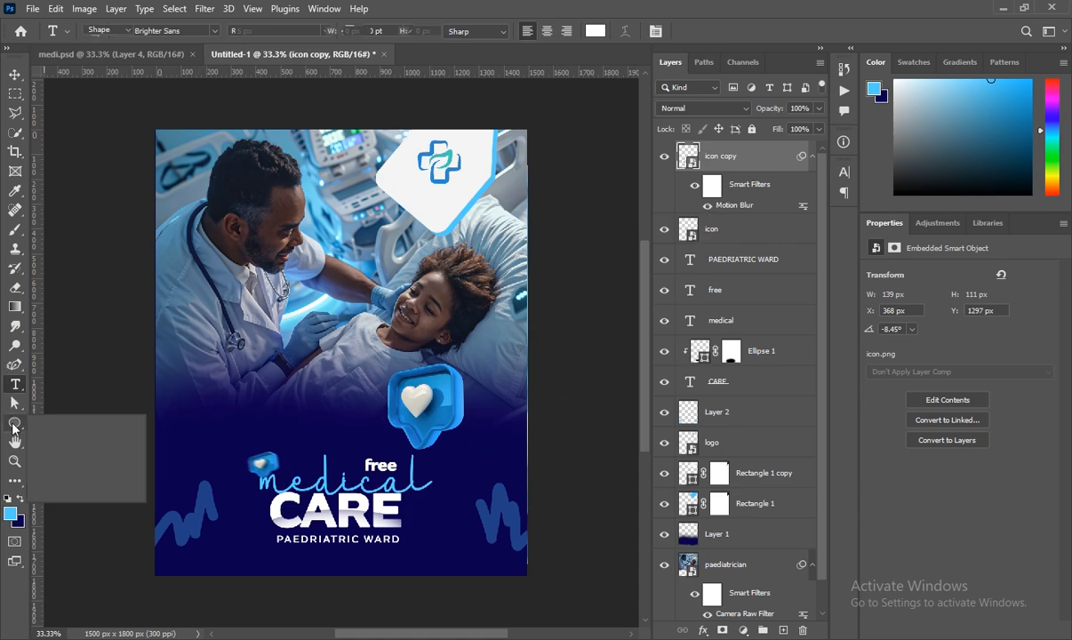
click(80, 397)
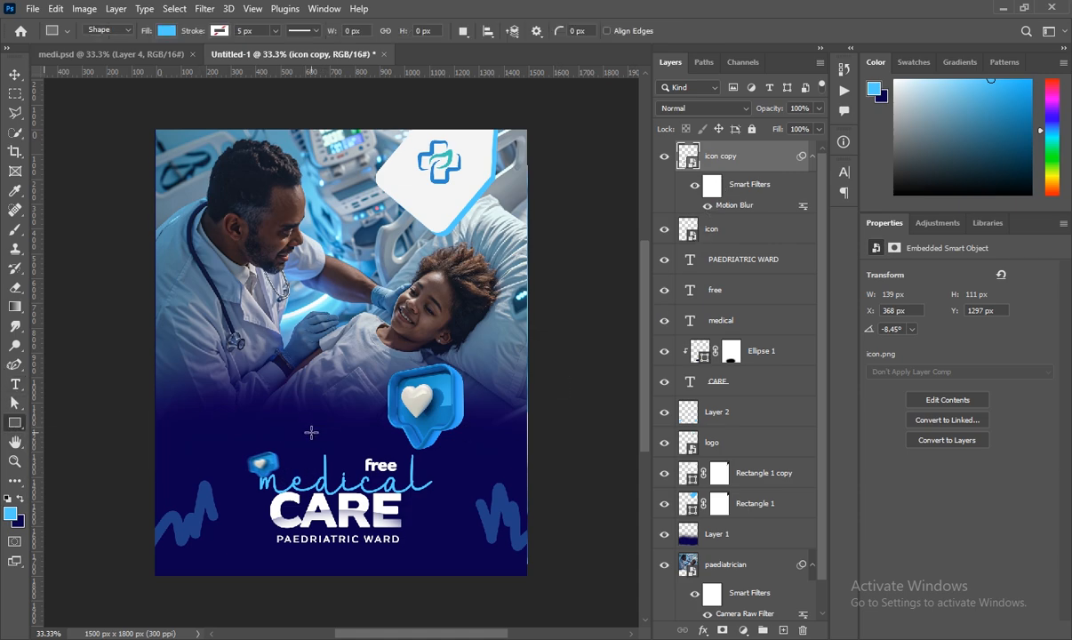
drag(309, 428, 359, 449)
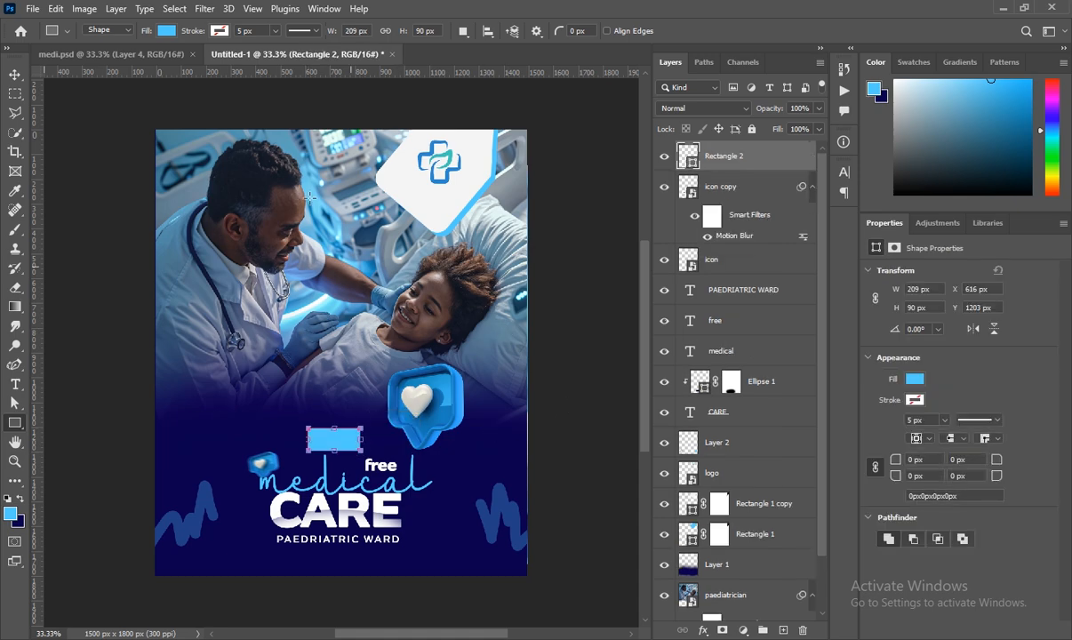
click(915, 379)
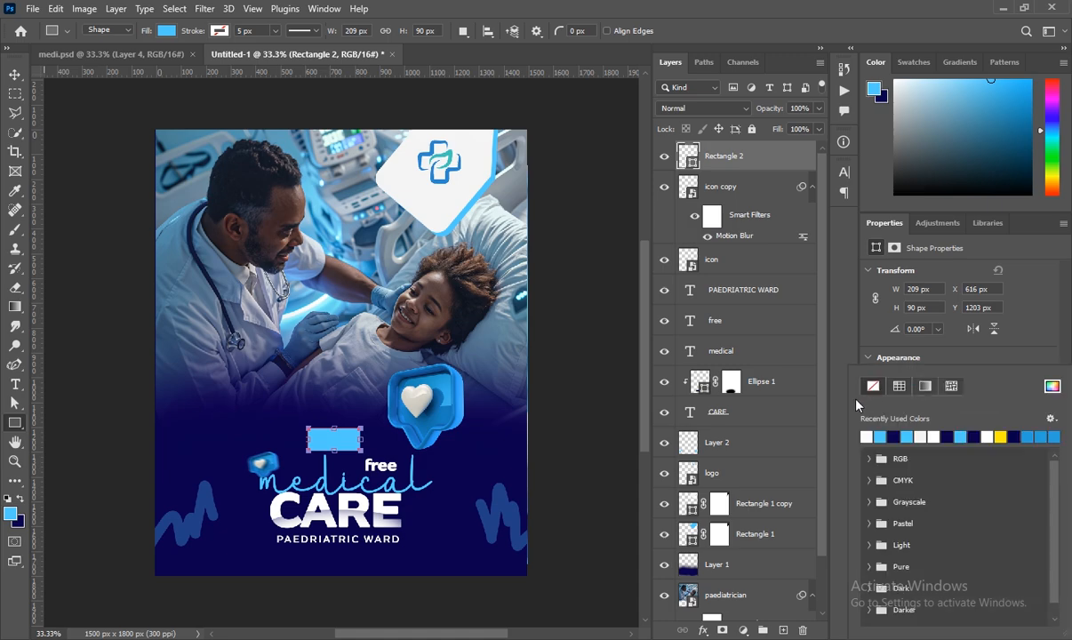
click(873, 387)
click(921, 401)
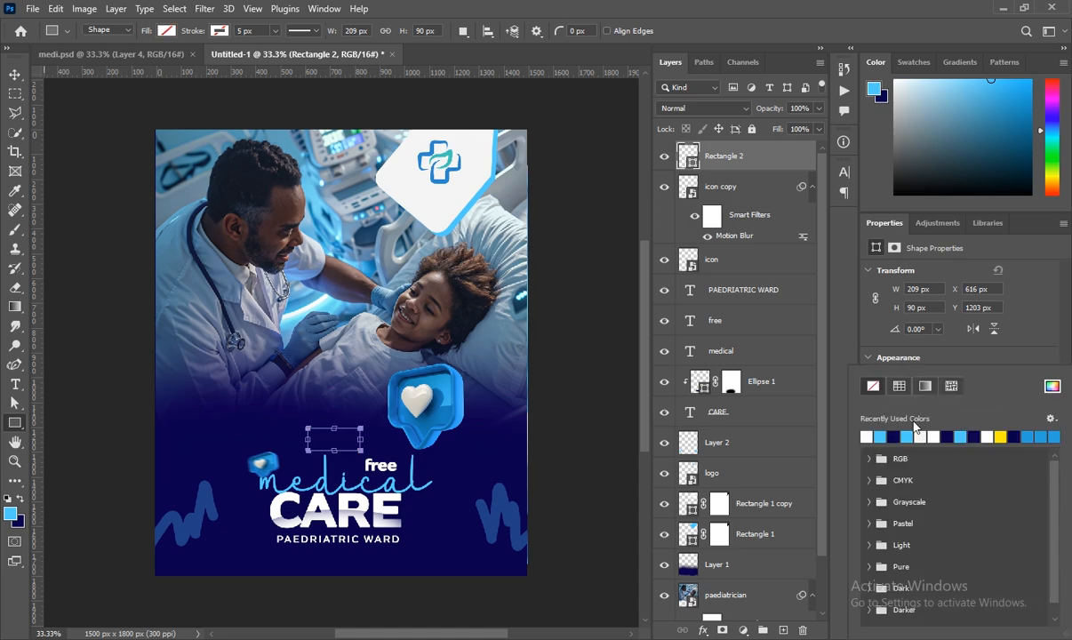
click(834, 388)
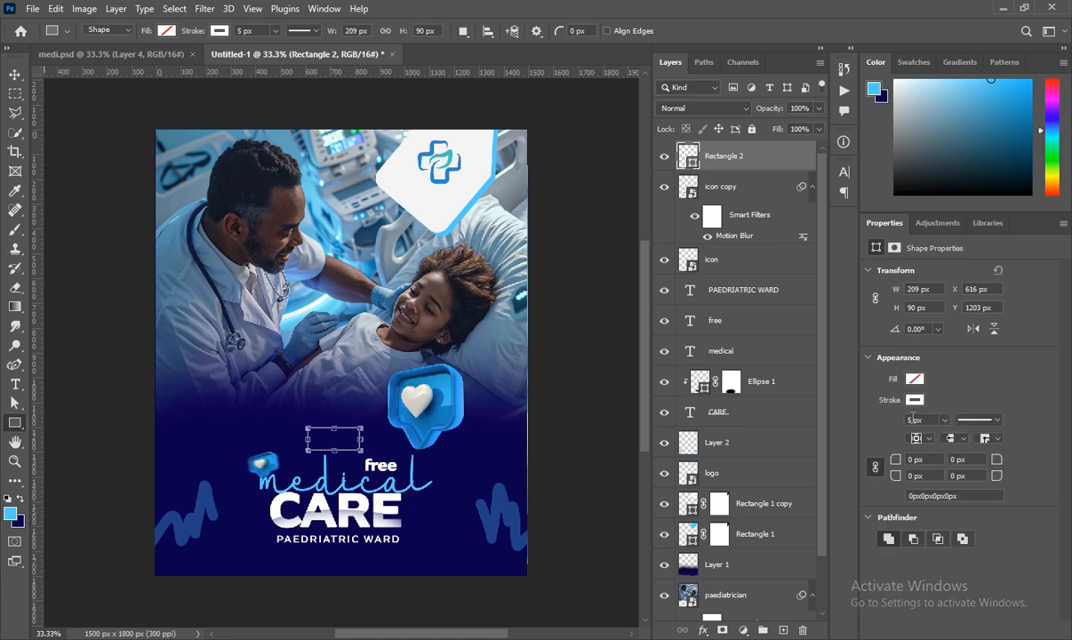
- Round the outlined rectangle's corners to 30 px and increase the radius further to form a pill shape
click(913, 459)
text(3)
key(Return)
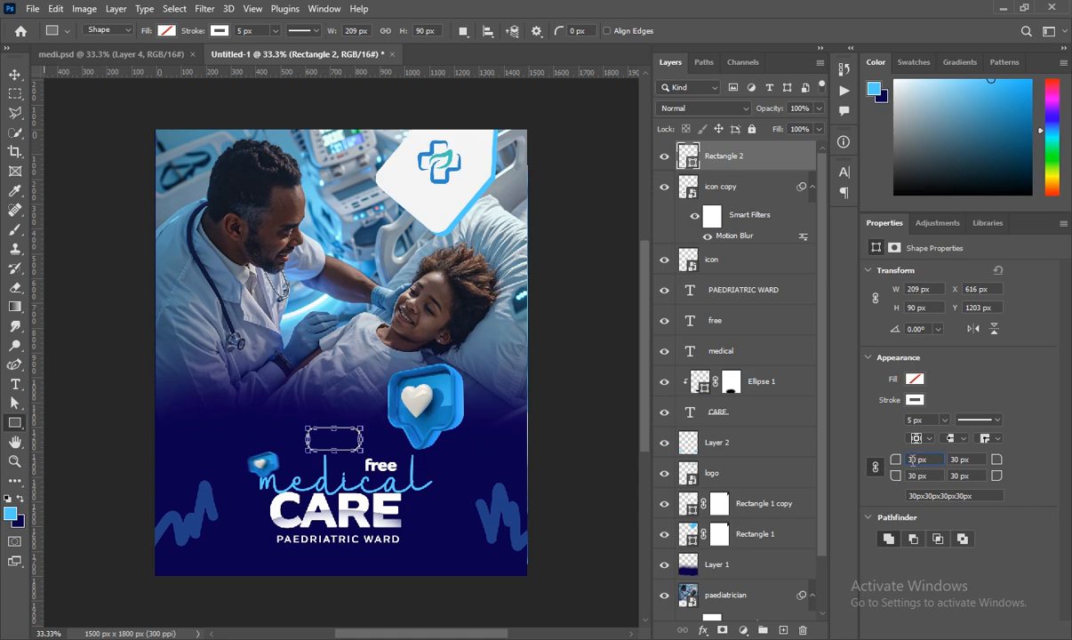
text(5)
key(Return)
- Start a text line on a new layer at the pill outline and set it to 13 pt Bold with tracking -50
click(783, 629)
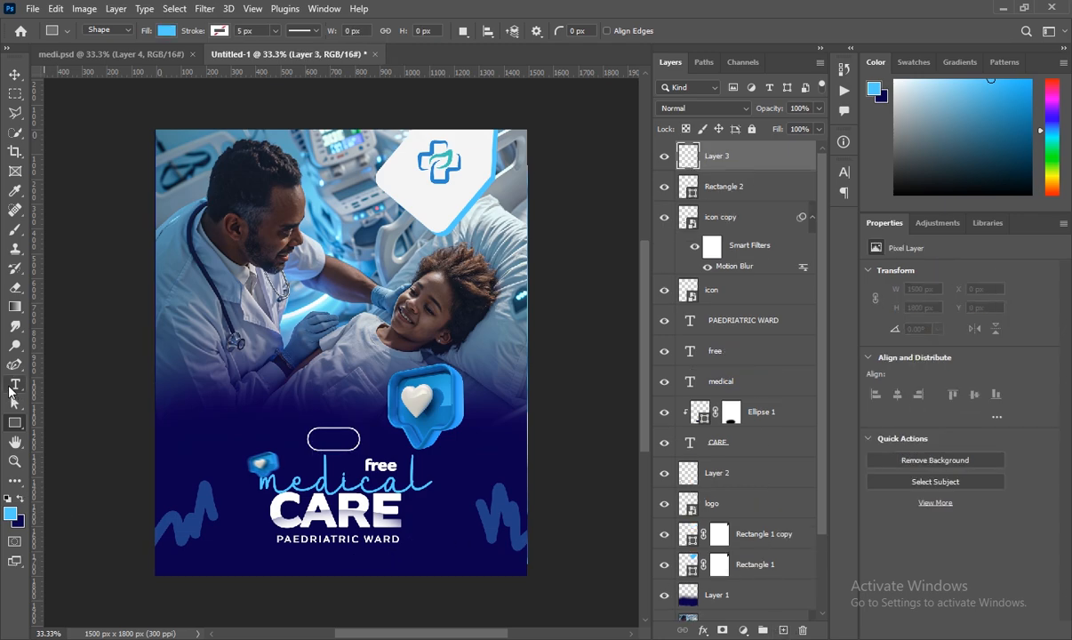
click(14, 385)
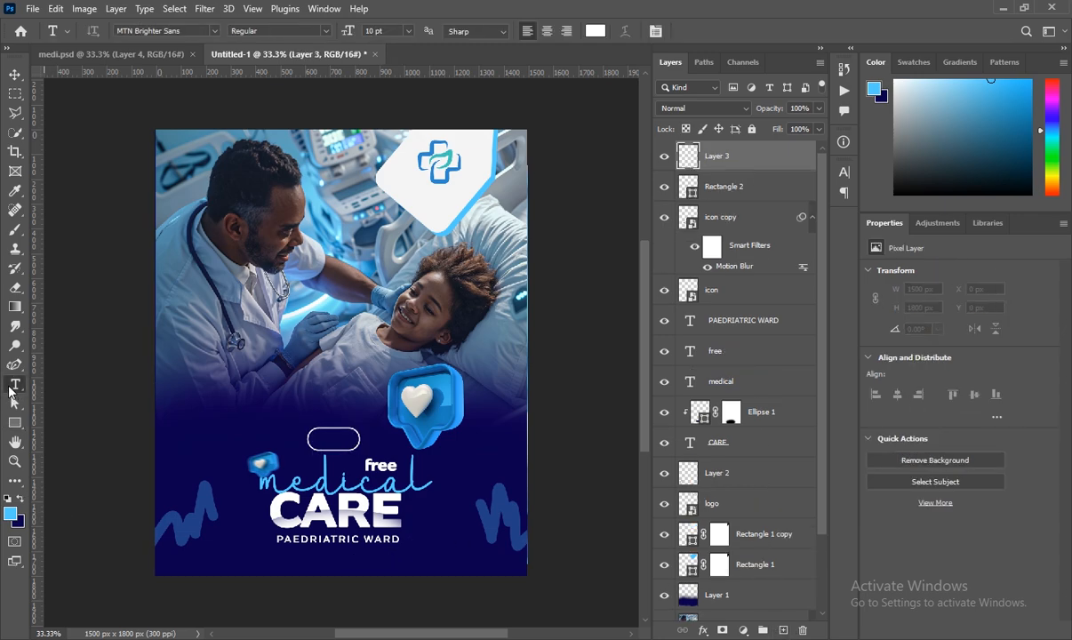
click(285, 427)
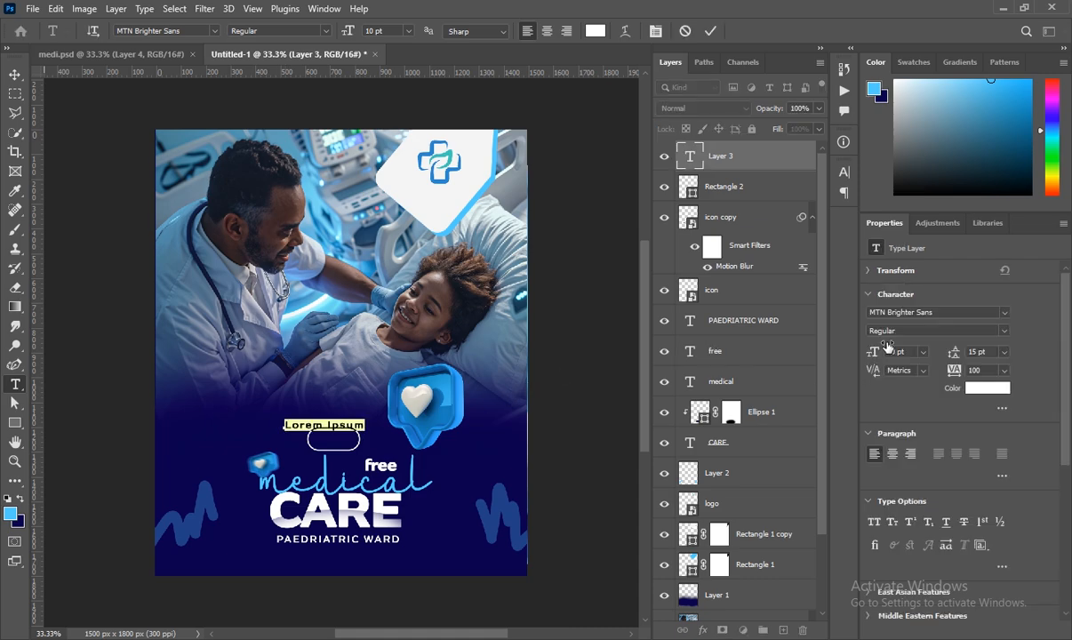
click(1003, 370)
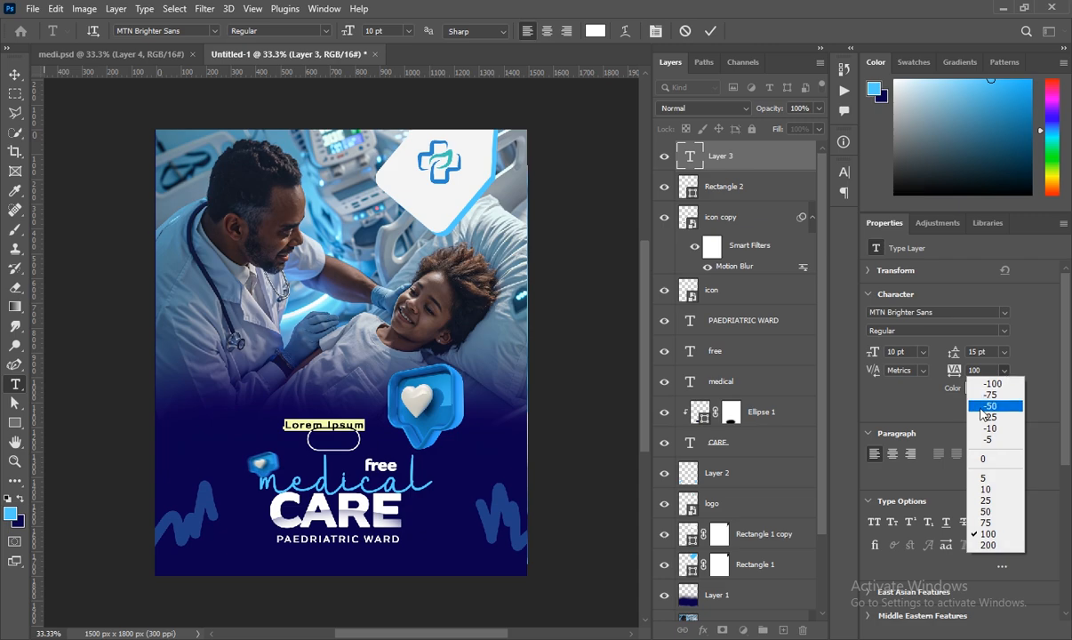
click(992, 408)
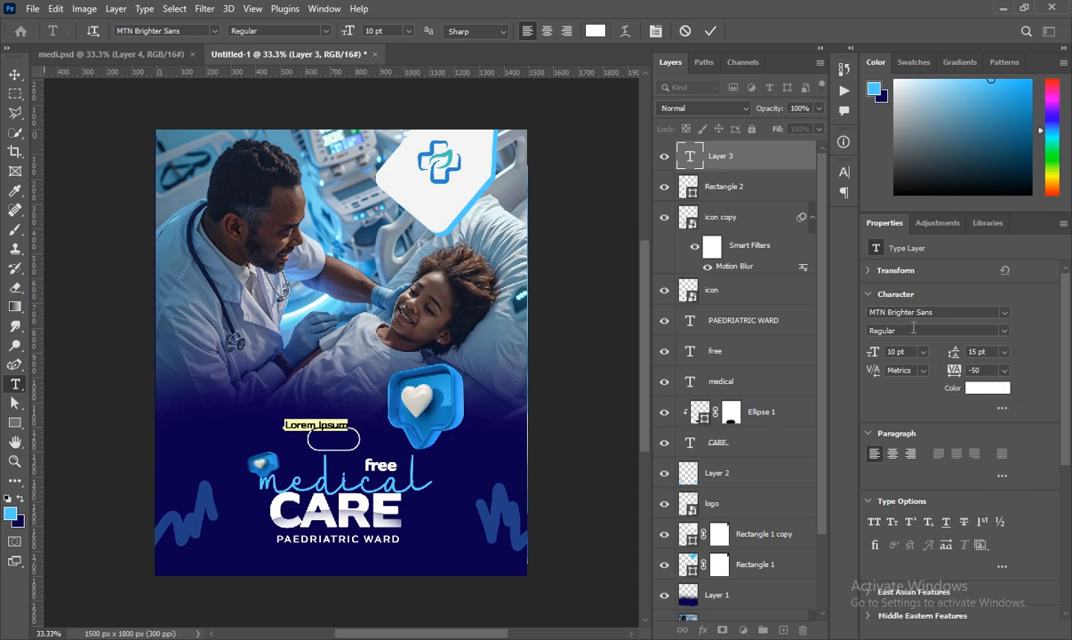
click(1006, 335)
click(874, 340)
key(Up)
key(Up)
key(Up)
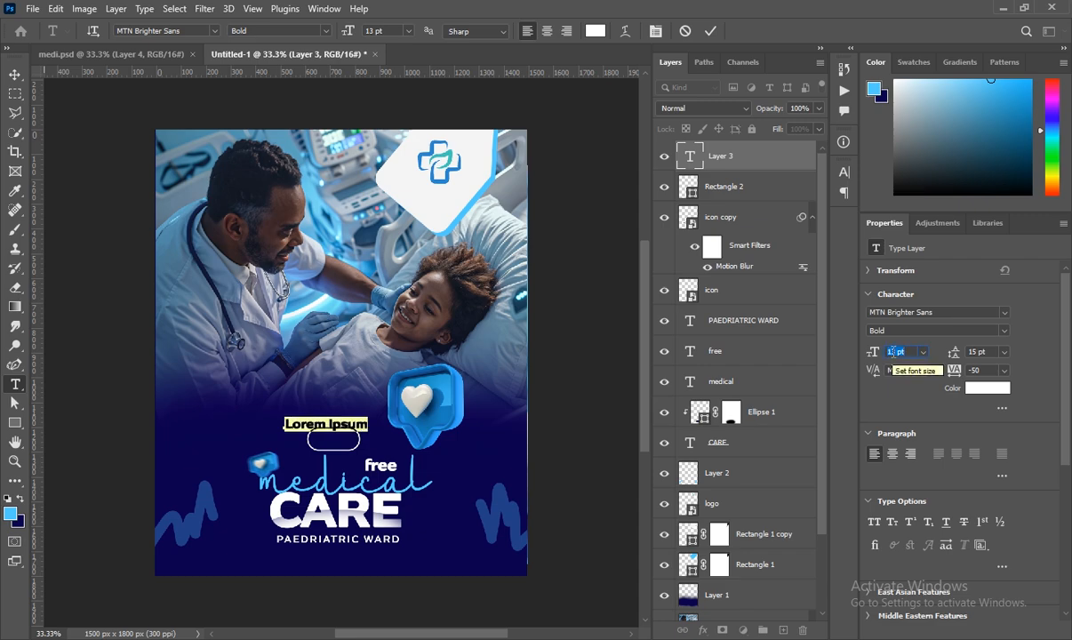
- Enter 24/7 as the text, centre it inside the pill outline, and finish the text edit
click(896, 352)
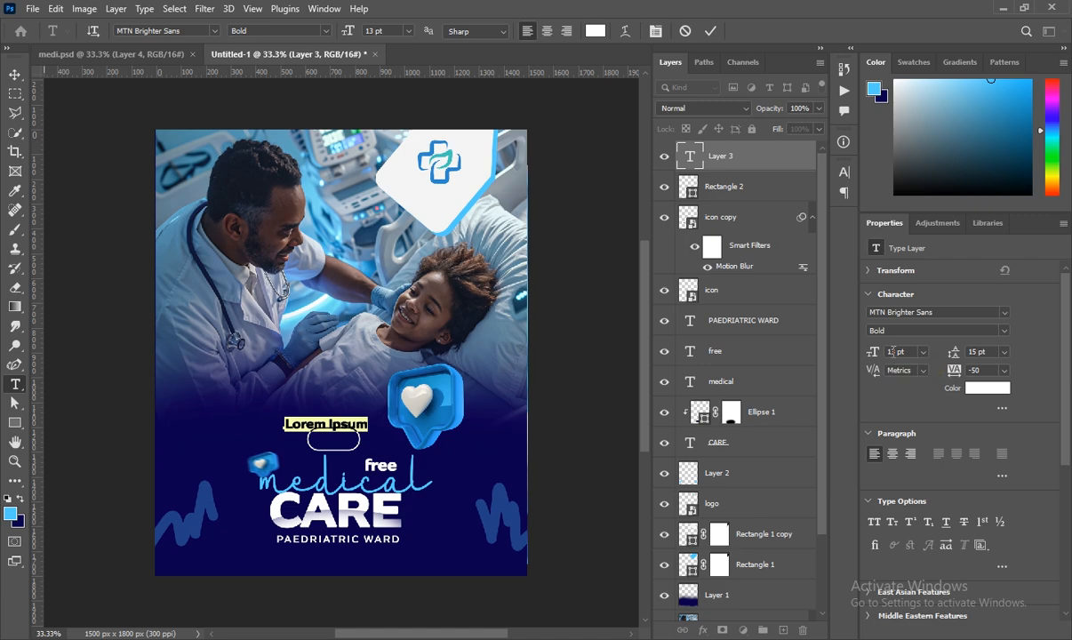
text(.24)
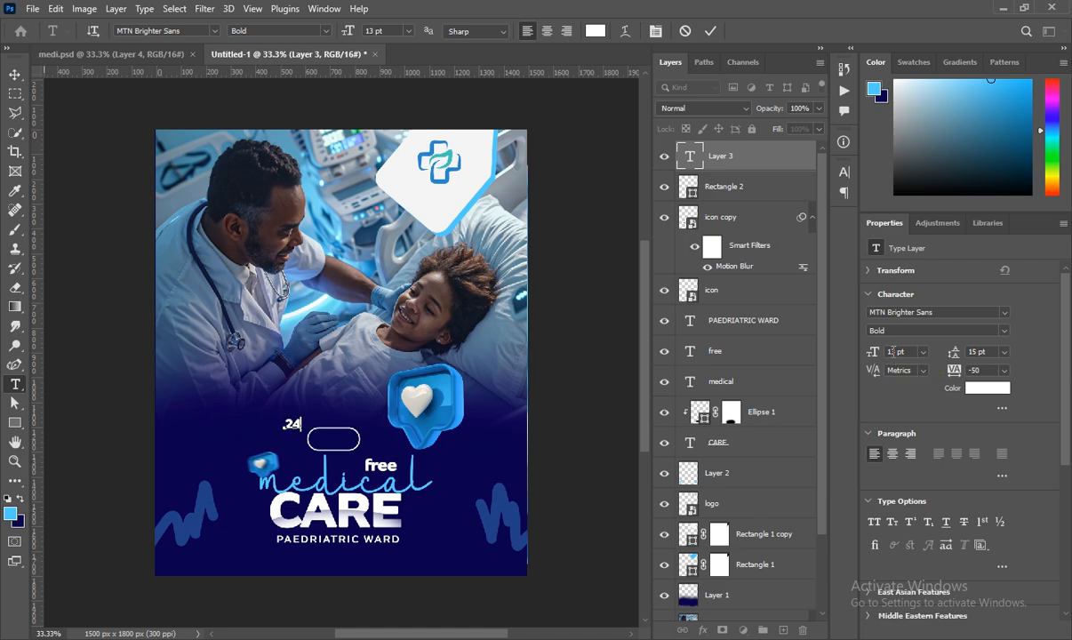
text(/7)
drag(296, 451, 334, 472)
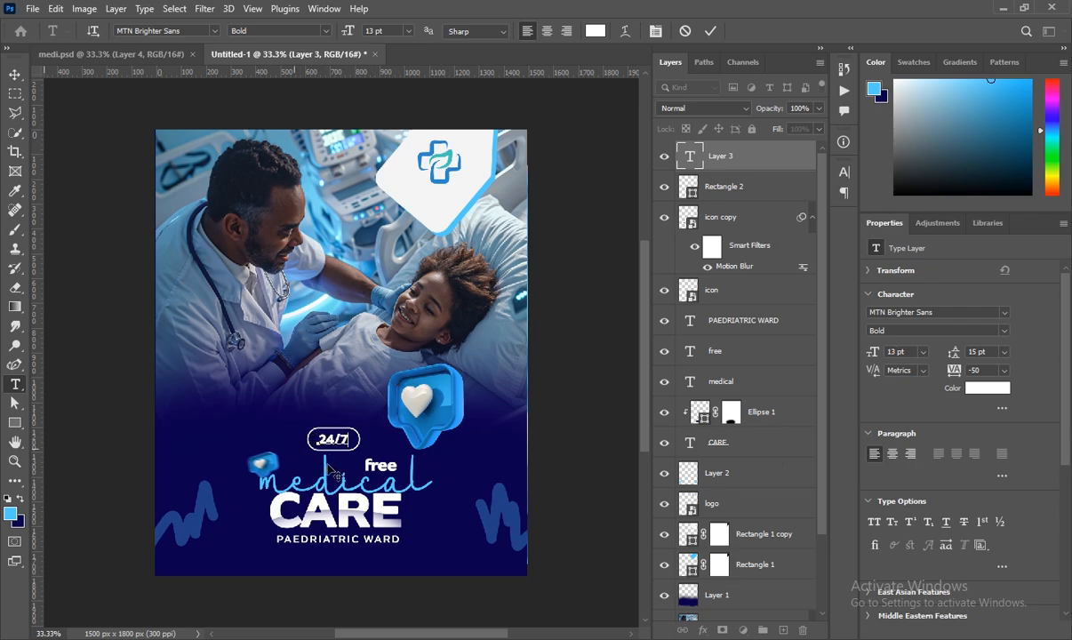
click(775, 156)
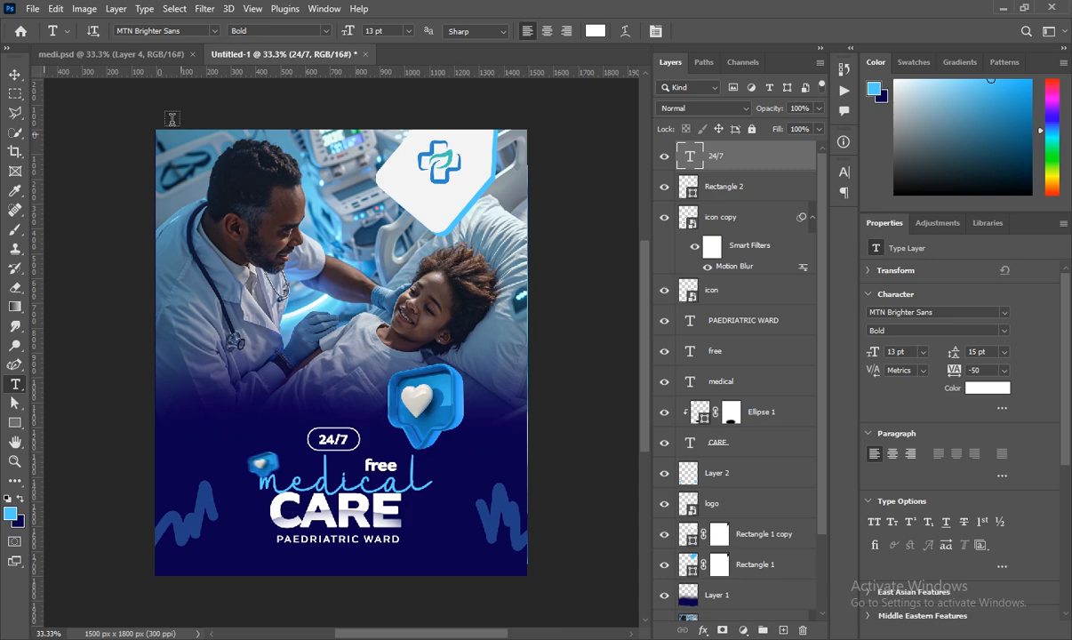
- Check the logo caption in medi.psd, and start a dark navy text line below the logo in the new document
click(147, 55)
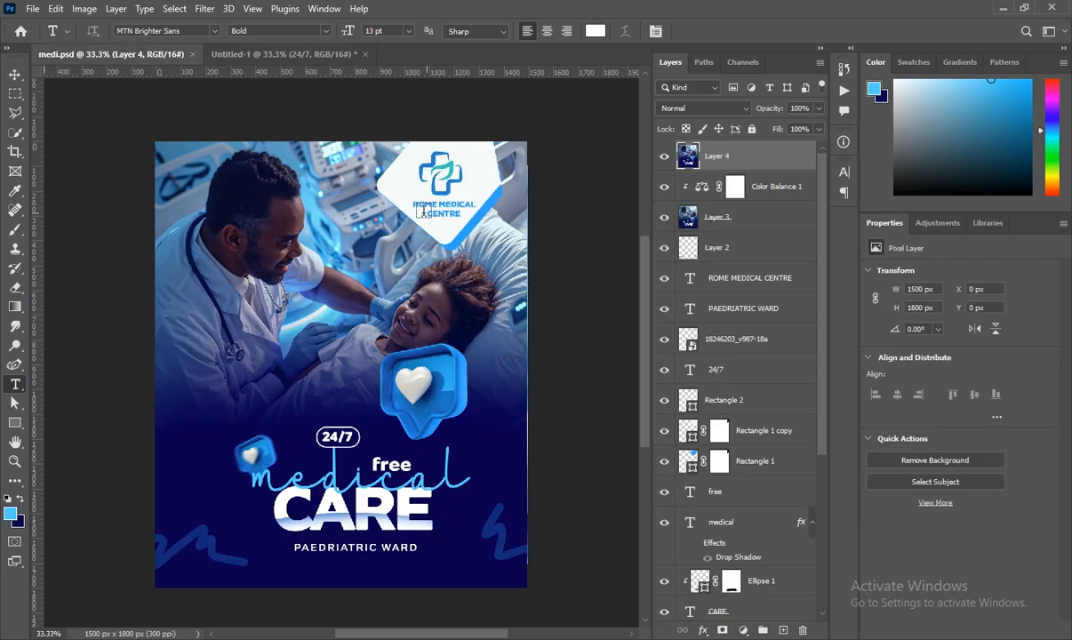
click(302, 57)
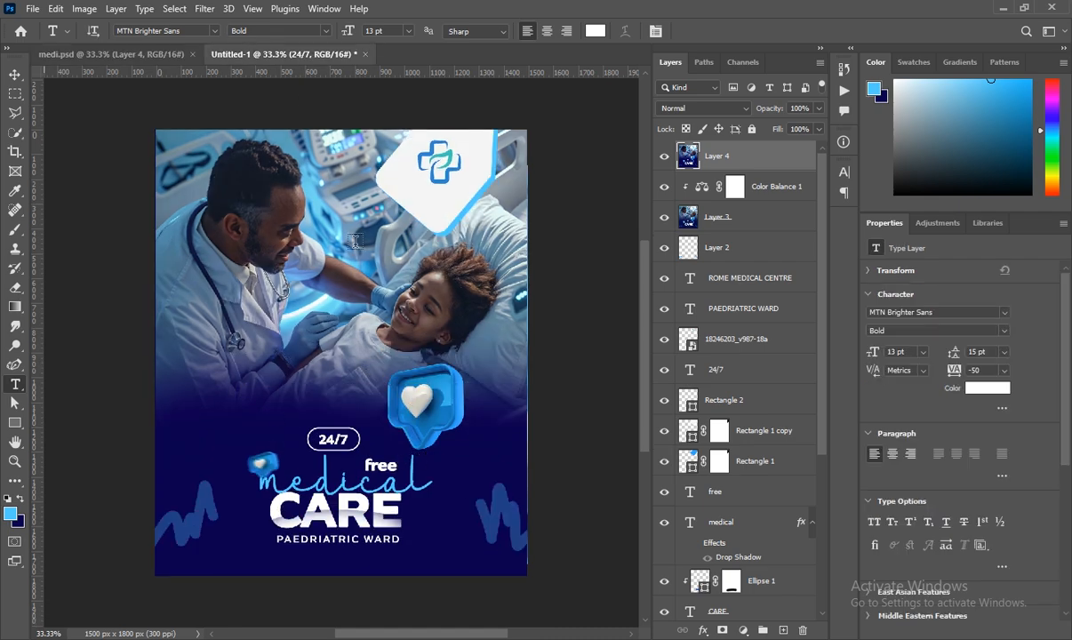
click(426, 209)
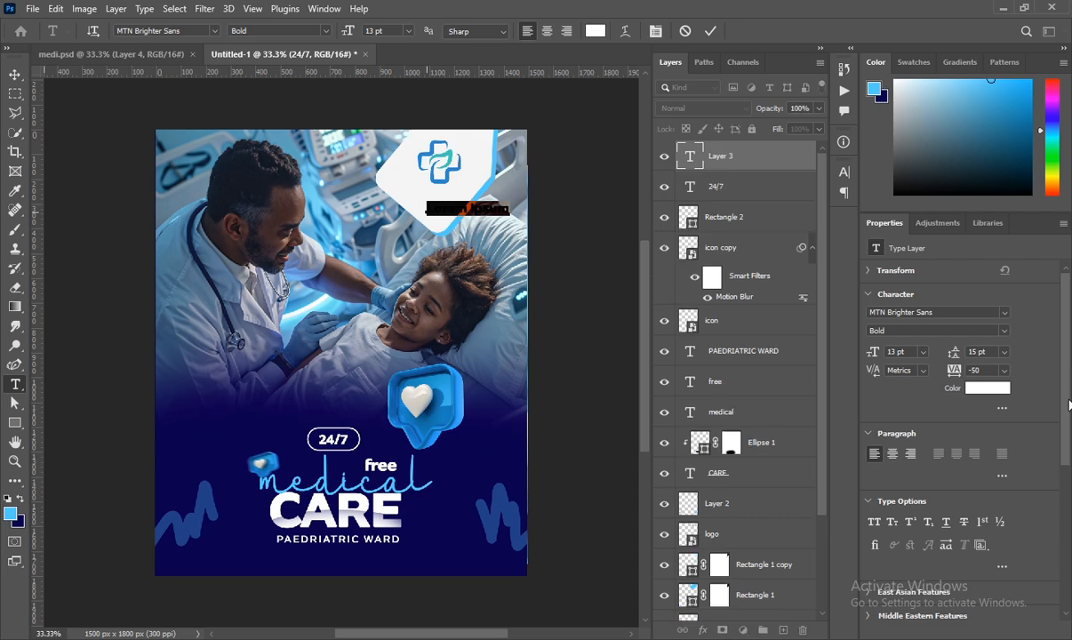
click(988, 389)
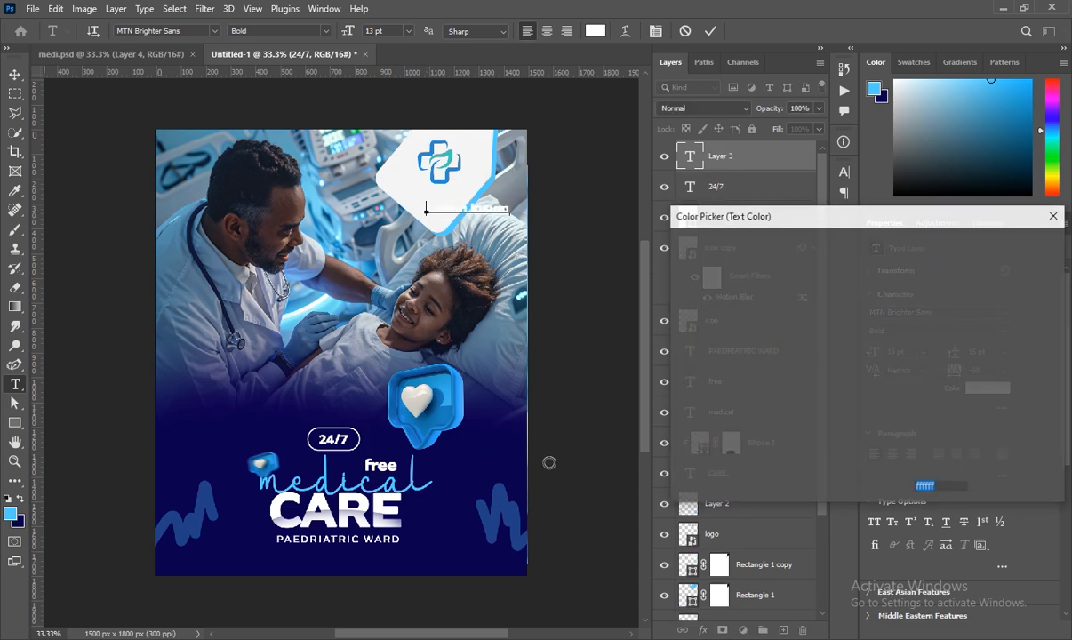
click(443, 500)
click(1015, 244)
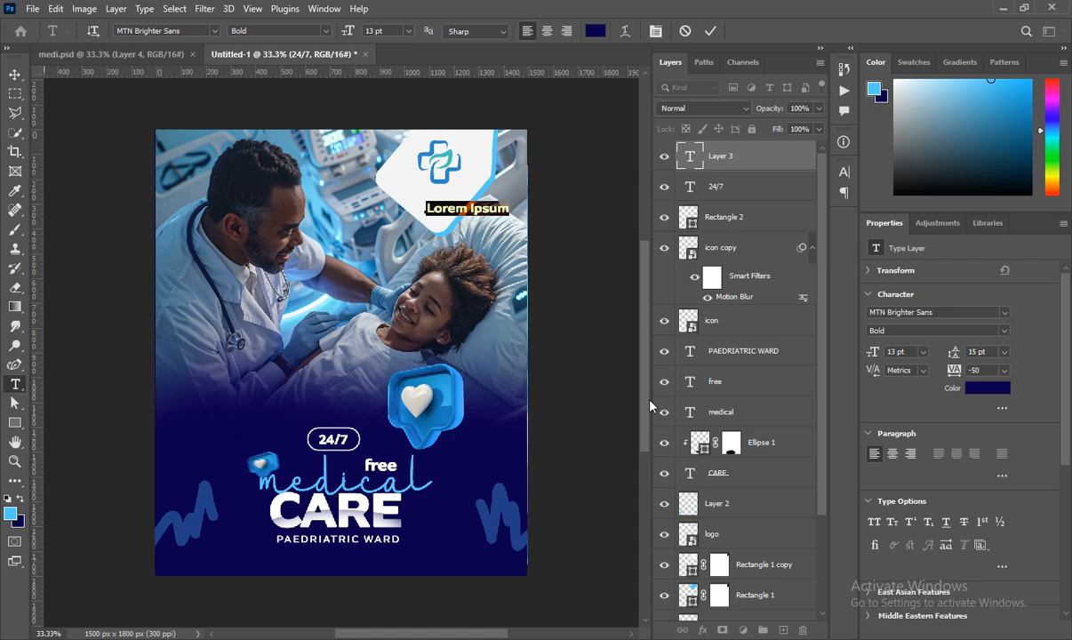
- Enter ROME MEDICAL CENTRE on two lines below the logo and centre-align the text
text(ROME)
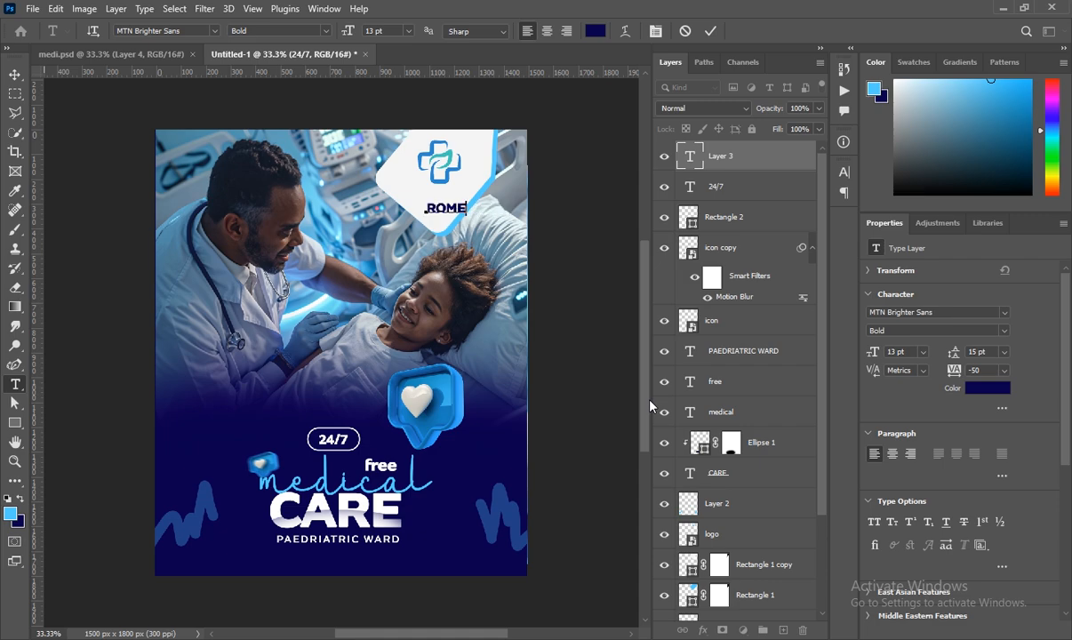
text( MEDICAL CENTRE)
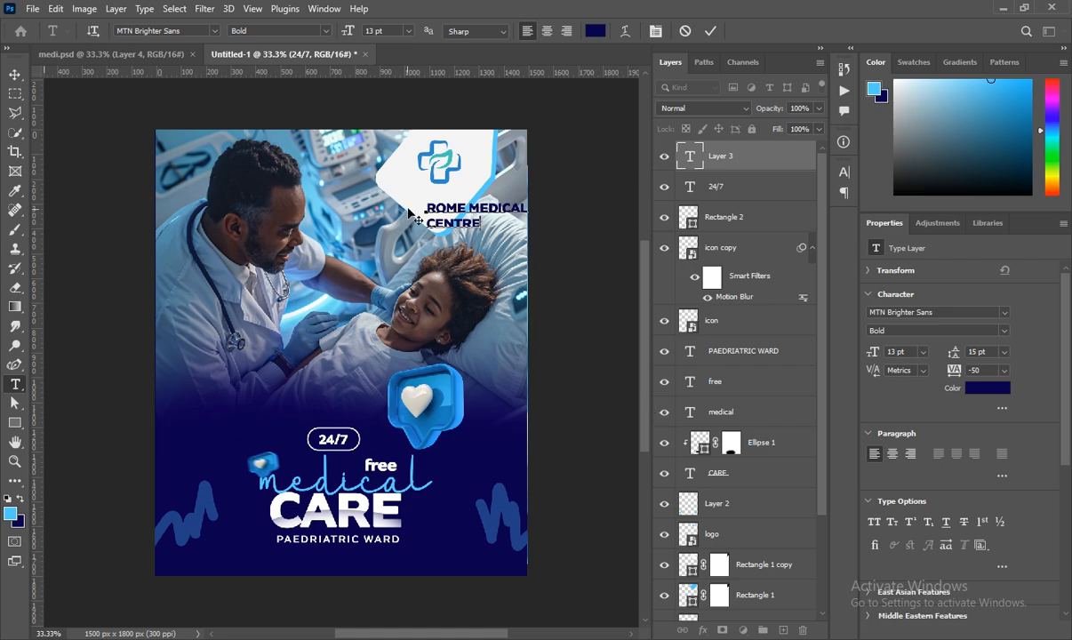
drag(425, 203, 484, 224)
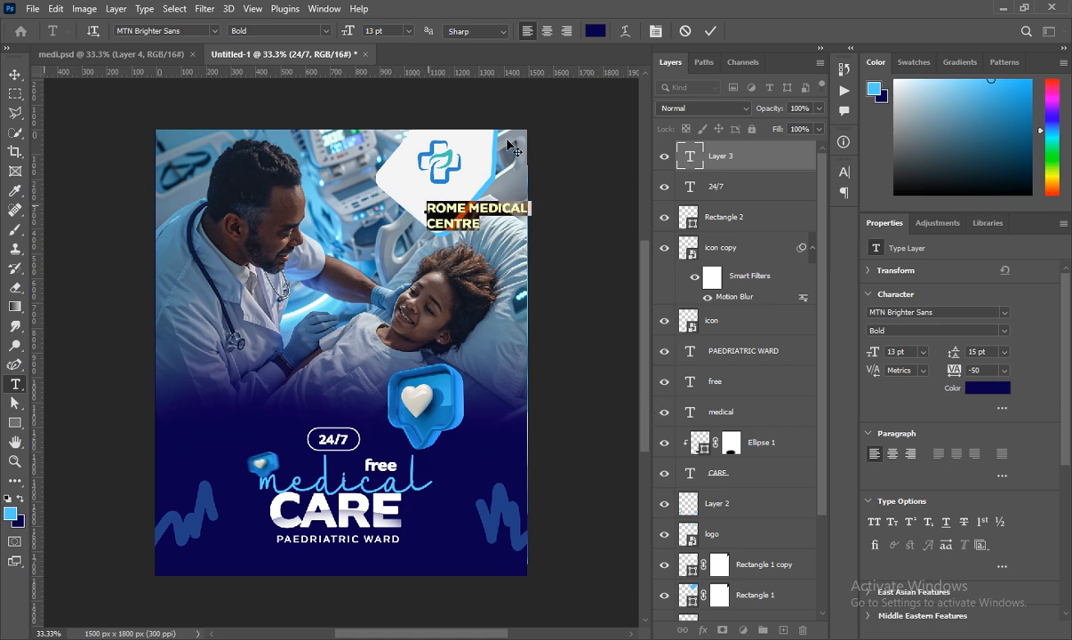
click(547, 32)
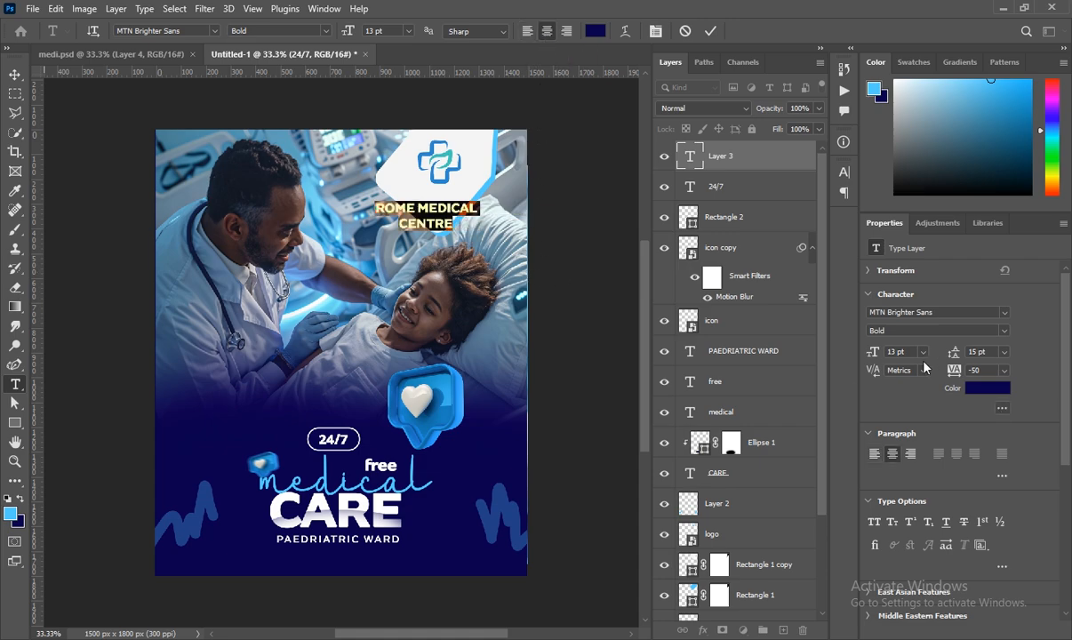
scroll(896, 351, down, 1)
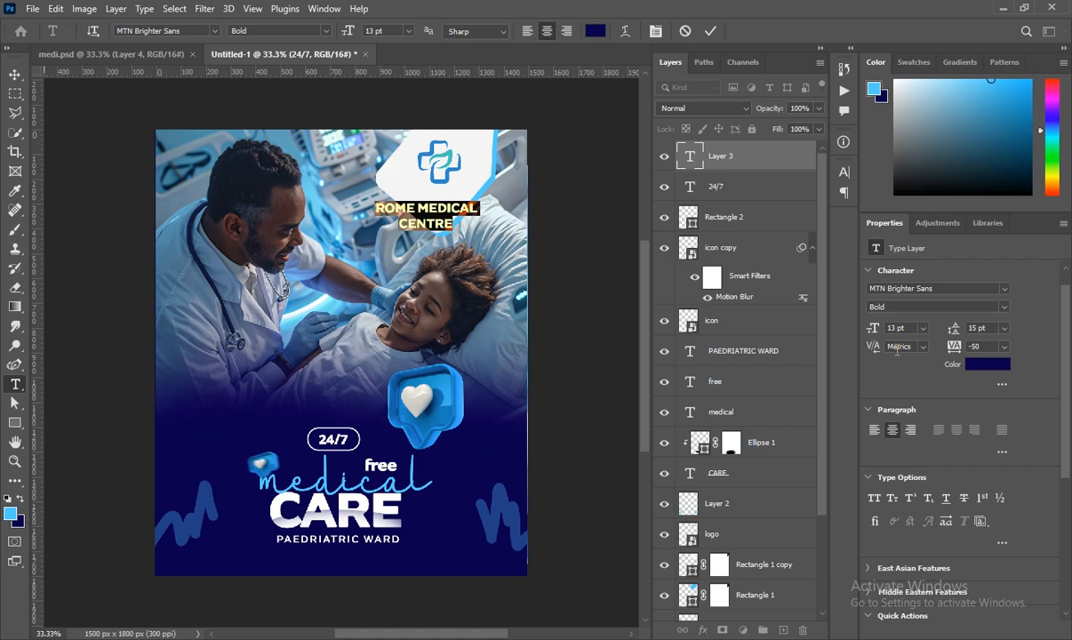
- Set the ROME MEDICAL CENTRE caption's font size to 9 pt and its leading to 10 pt
scroll(893, 328, down, 2)
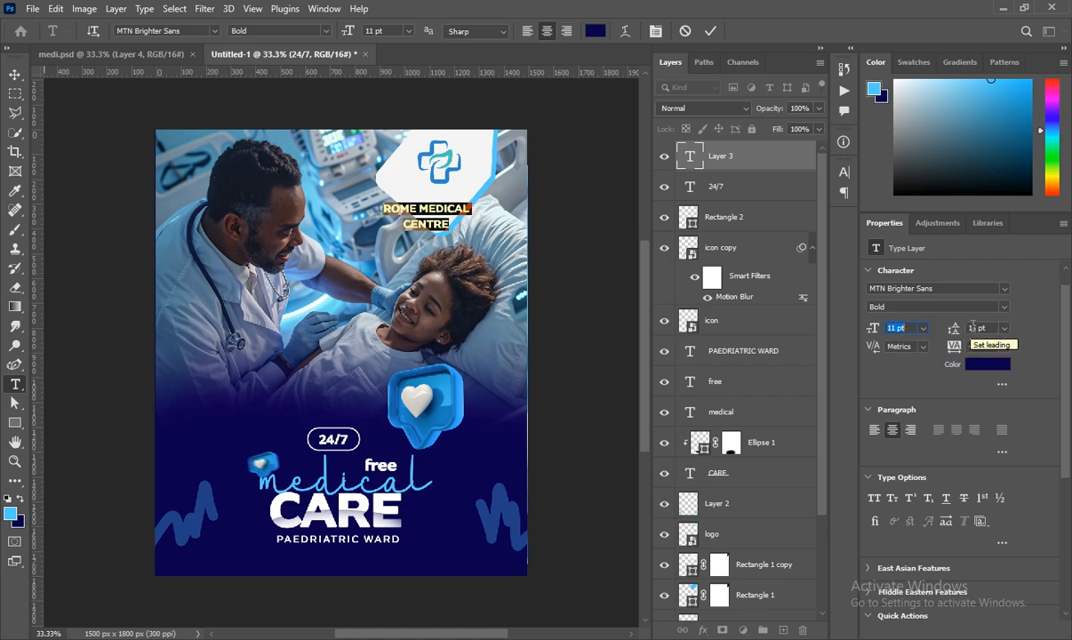
scroll(973, 327, down, 2)
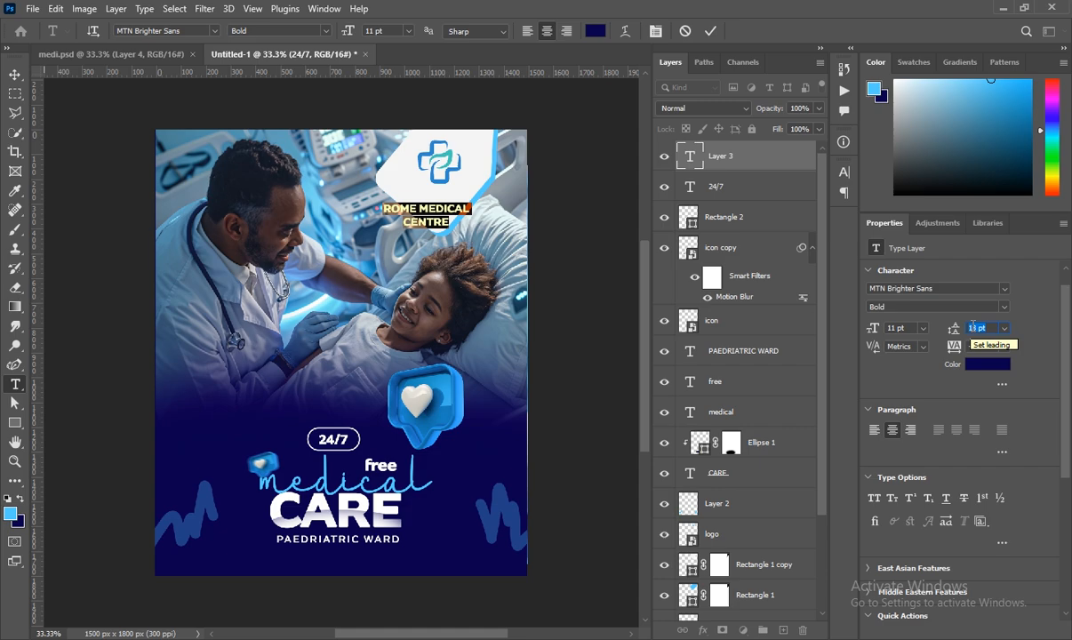
click(892, 327)
scroll(894, 327, down, 2)
scroll(894, 327, down, 1)
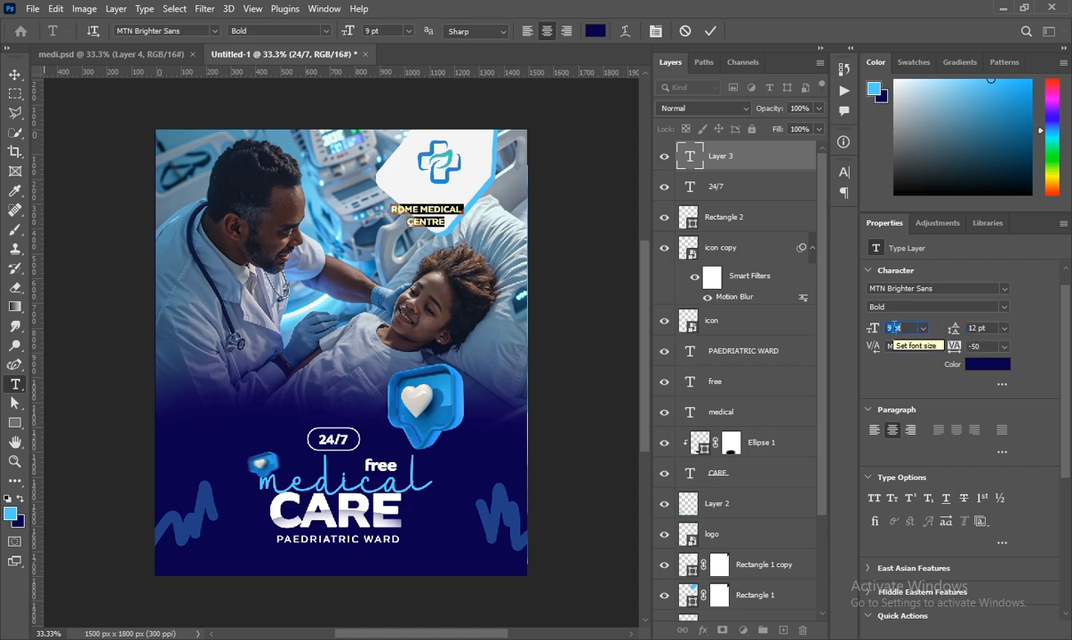
click(973, 327)
scroll(973, 327, down, 2)
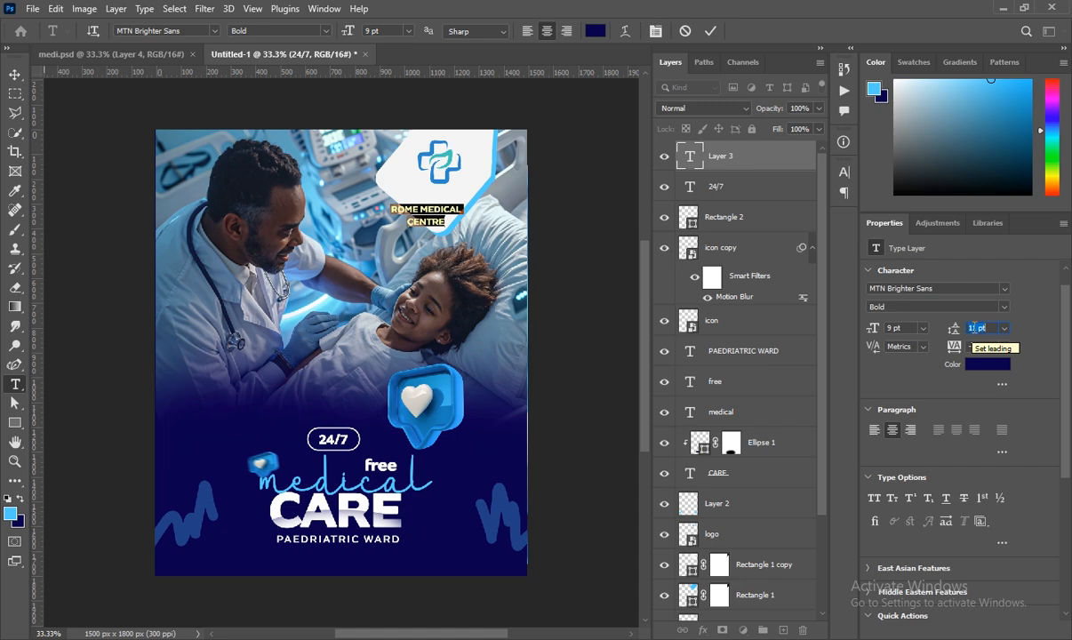
- Recolour the ROME MEDICAL CENTRE caption light blue 4ccfff, place it beneath the logo inside the white panel, and finish the text edit
click(987, 363)
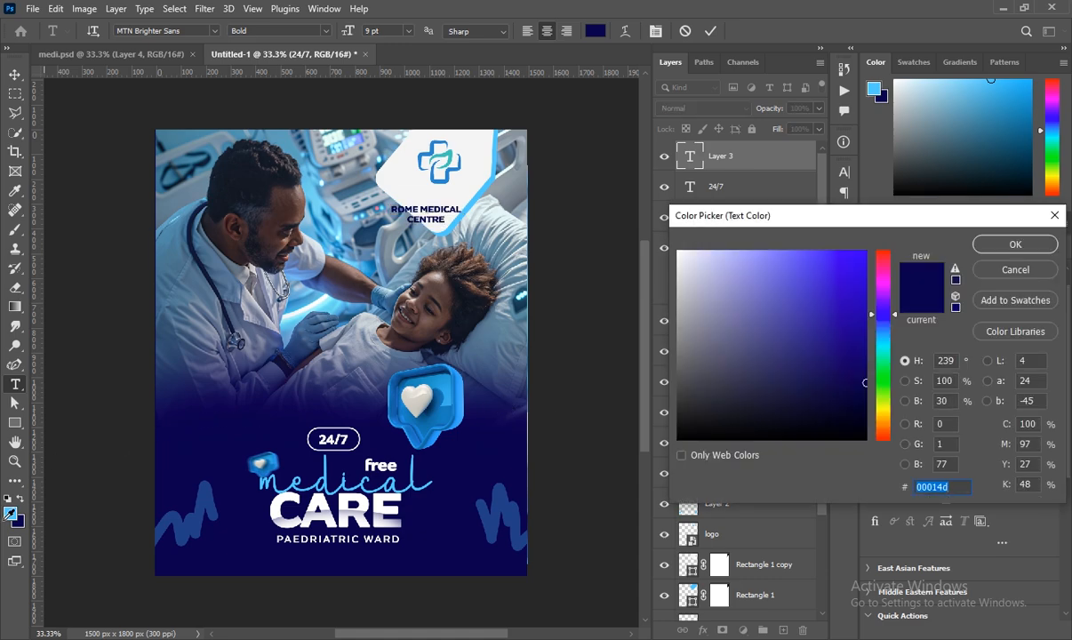
click(11, 513)
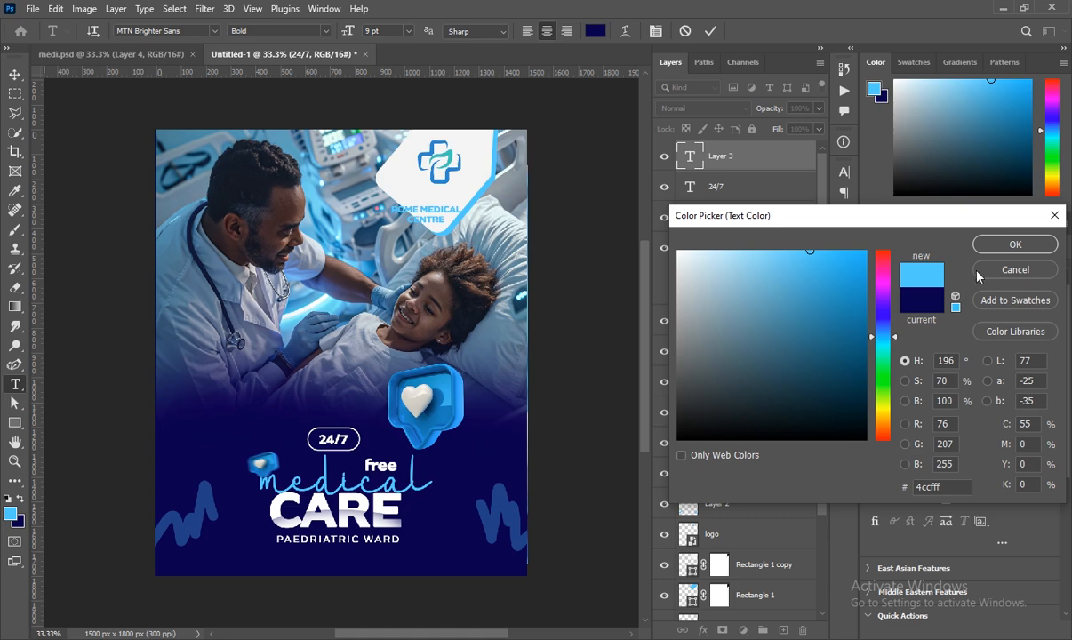
click(1008, 249)
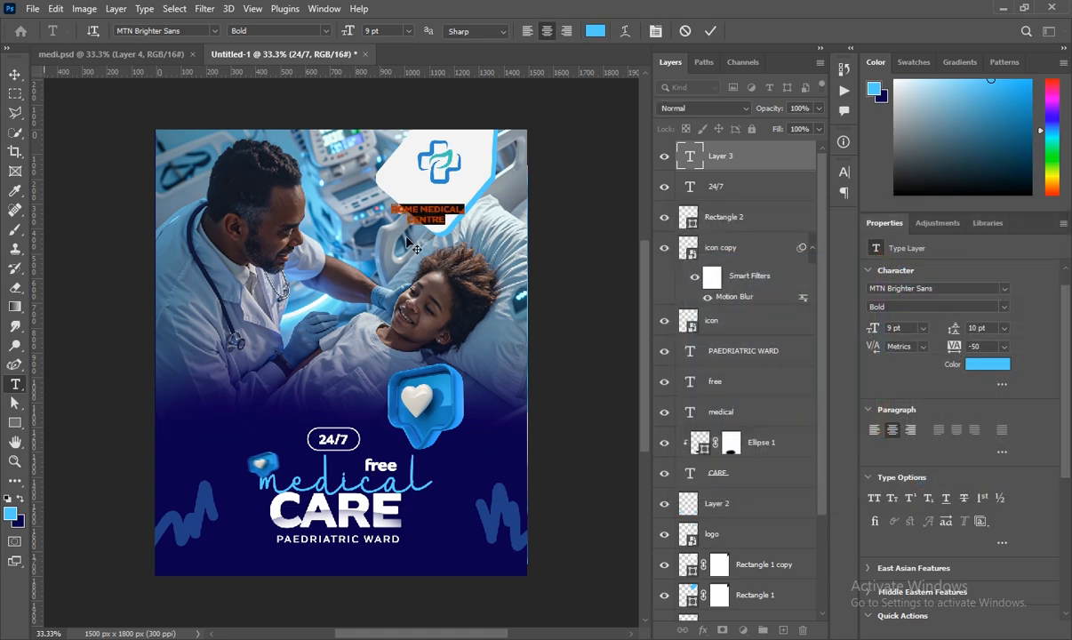
drag(427, 246, 436, 236)
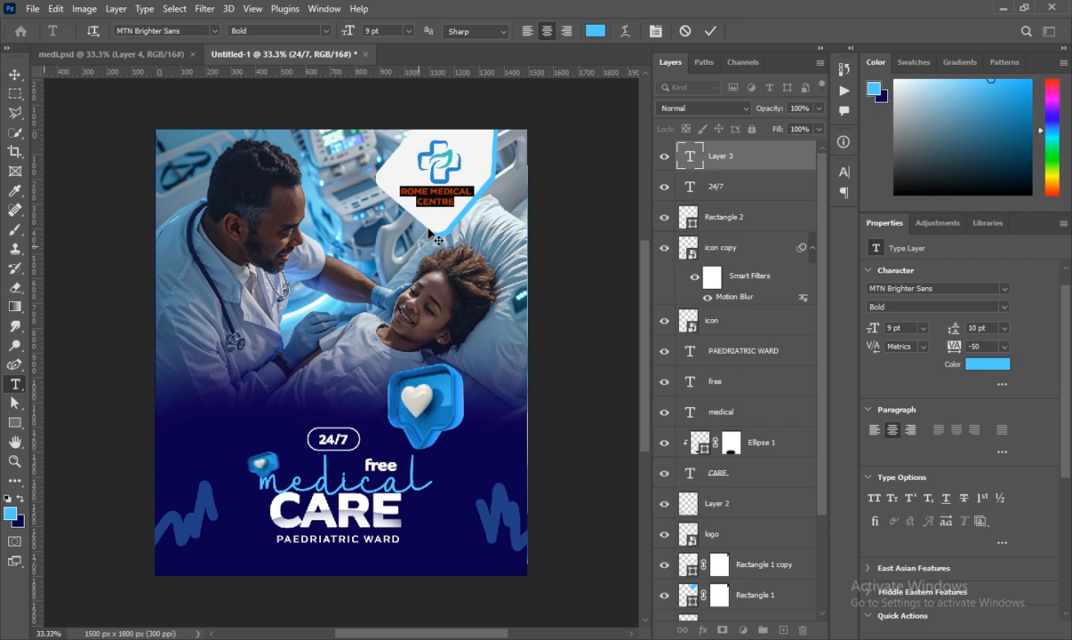
click(746, 156)
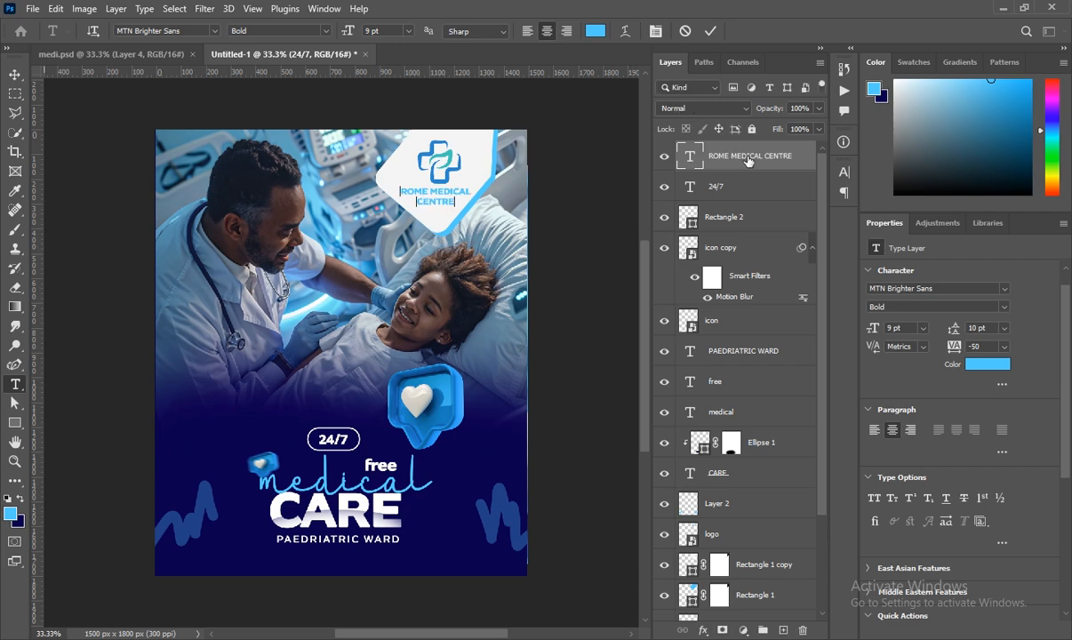
click(749, 160)
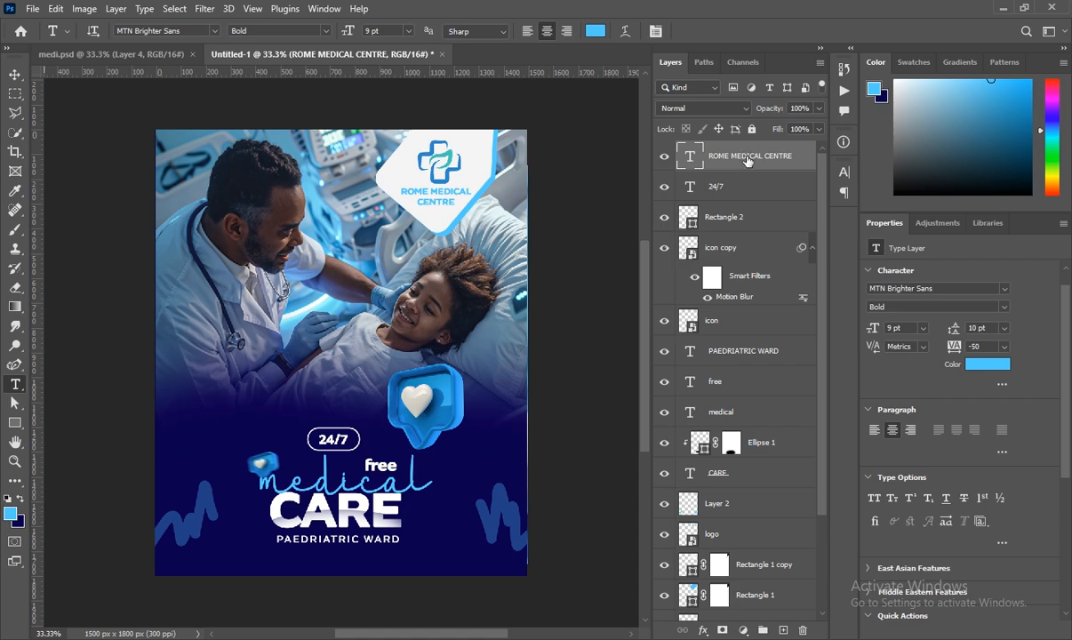
- Stamp all visible layers into a new top layer and add a Color Balance adjustment above it with midtones Green +1 and Blue +17
key(ctrl+shift+alt+e)
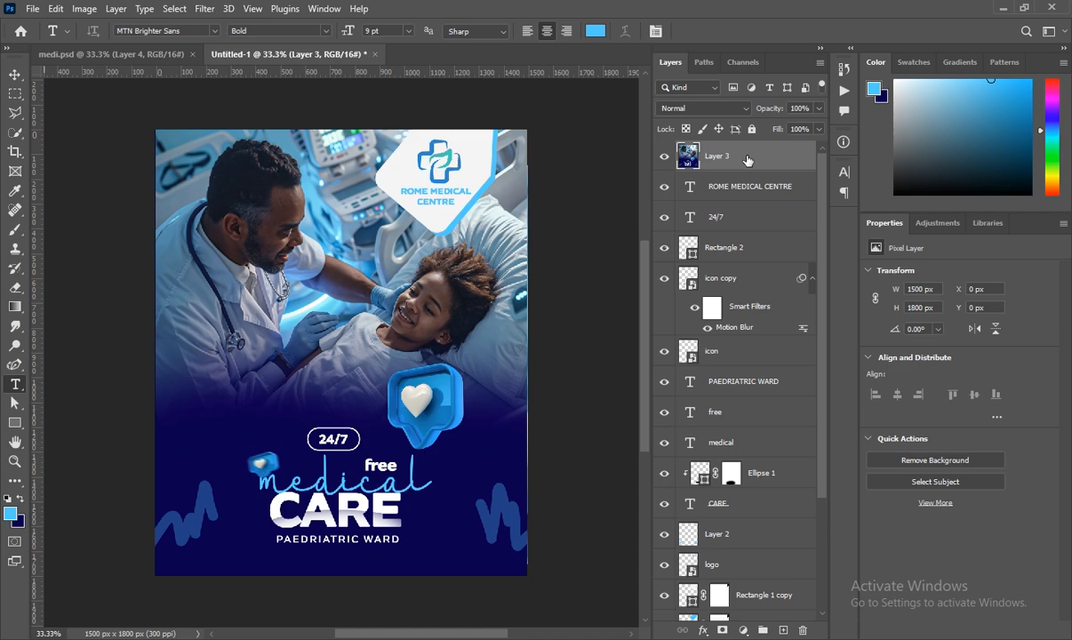
click(742, 629)
click(791, 499)
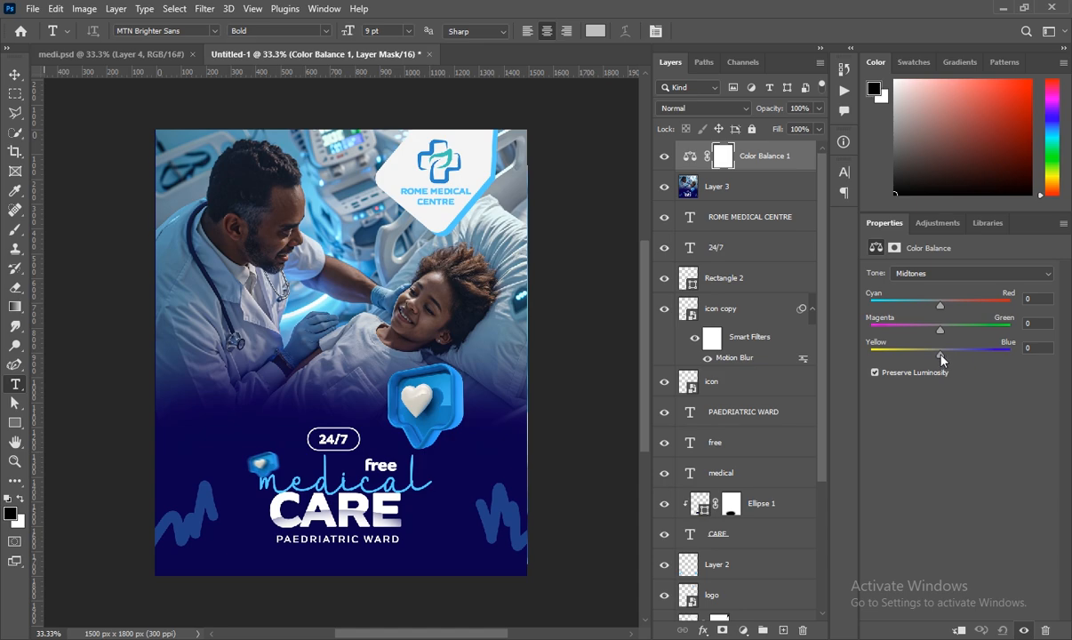
drag(941, 357, 951, 359)
click(944, 332)
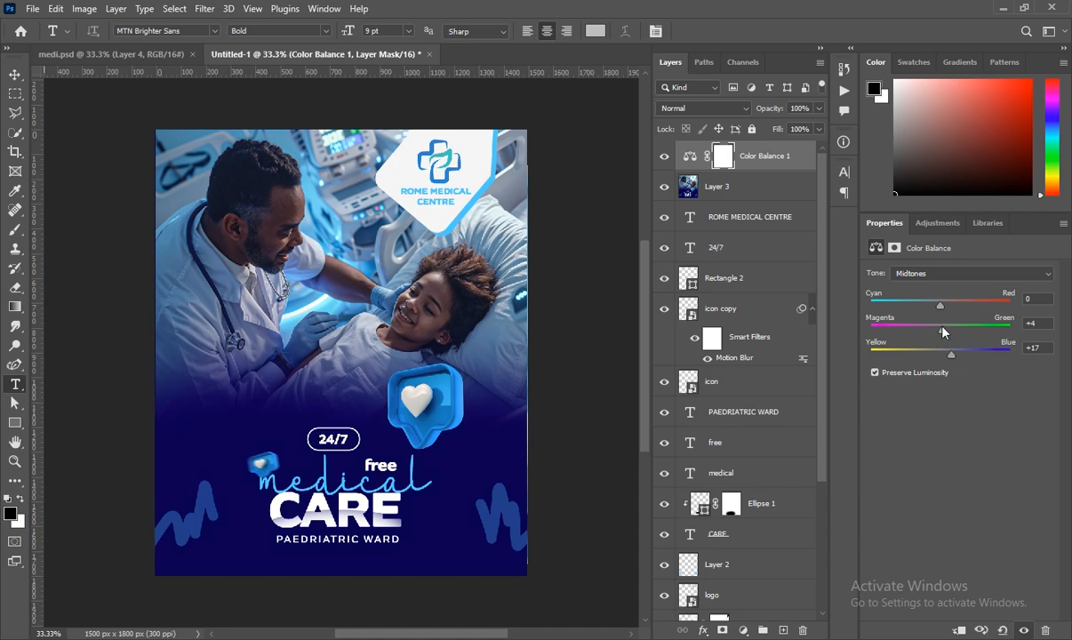
- Set the Color Balance shadows to Red +2, Magenta -2 and Blue +14, and select the adjustment layer
click(959, 277)
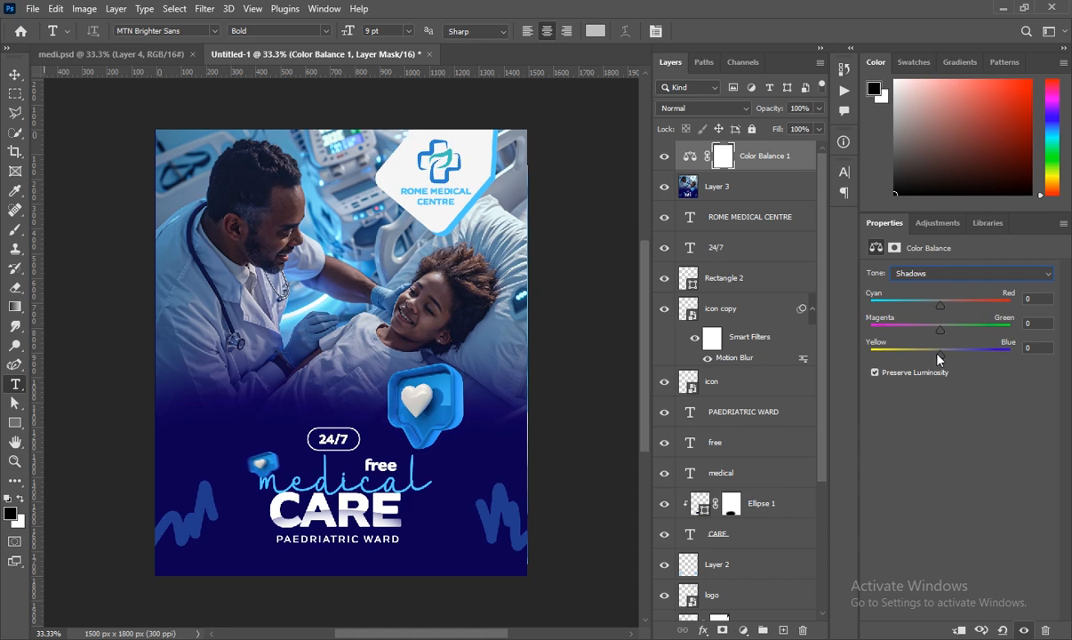
mouse_move(941, 352)
mouse_down()
mouse_move(954, 358)
mouse_move(940, 332)
mouse_up()
click(942, 312)
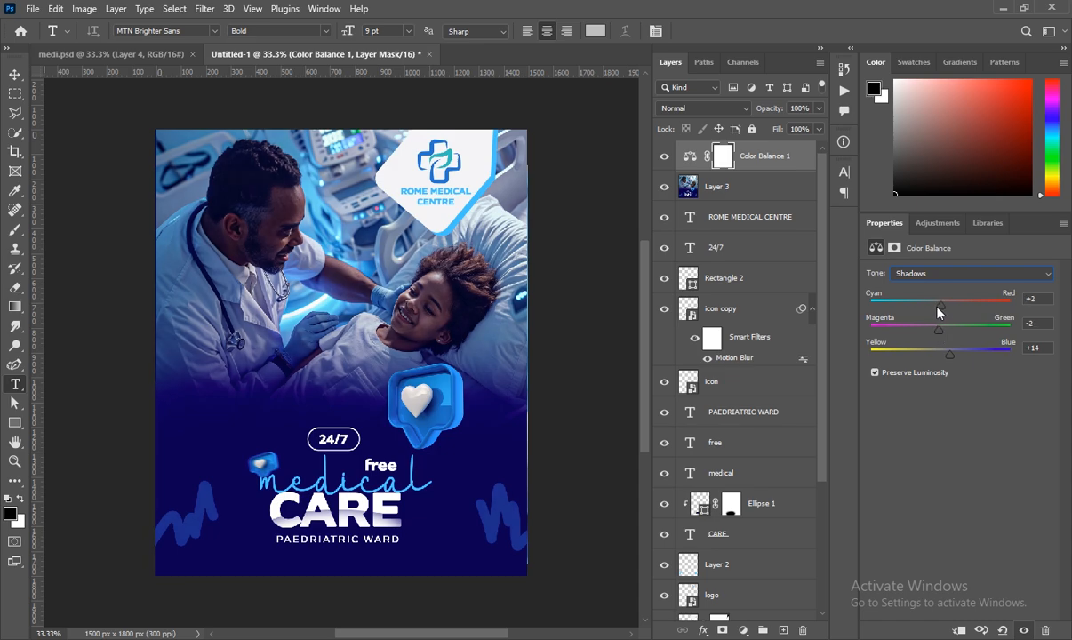
click(773, 151)
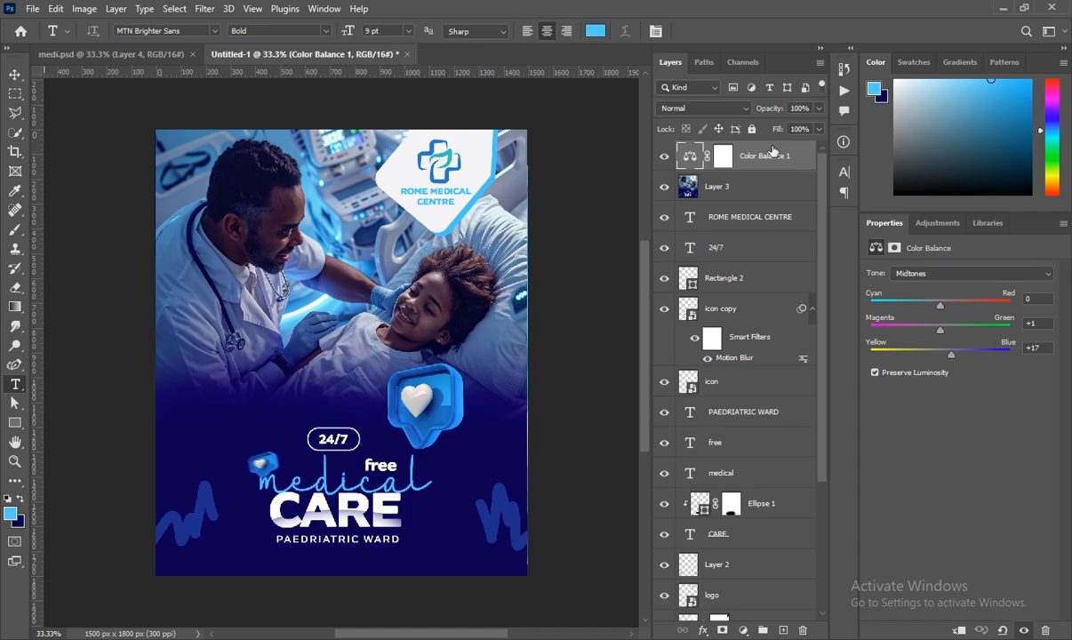